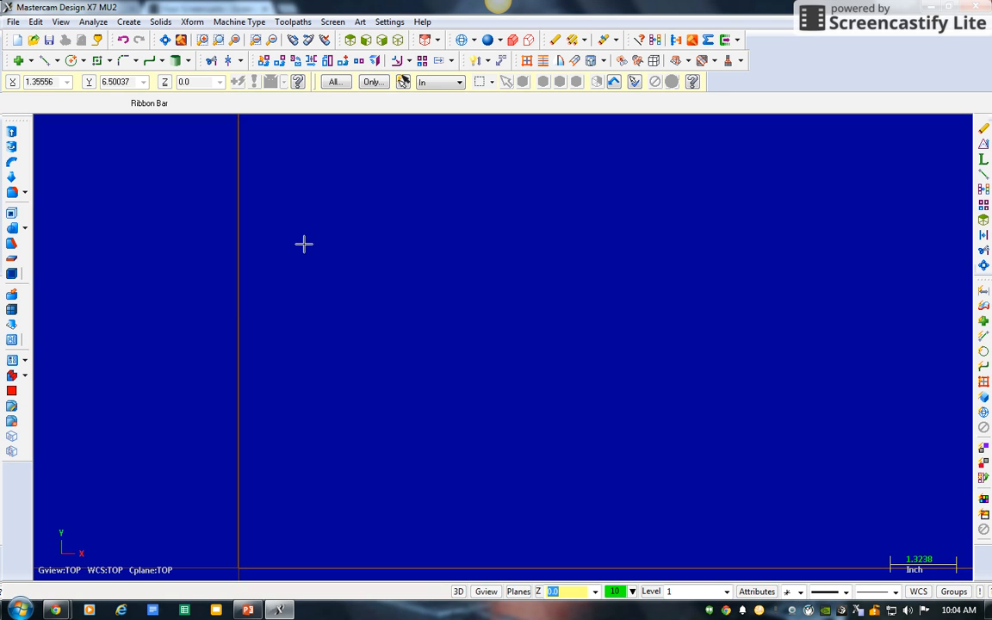
key("F9")
key("F9")
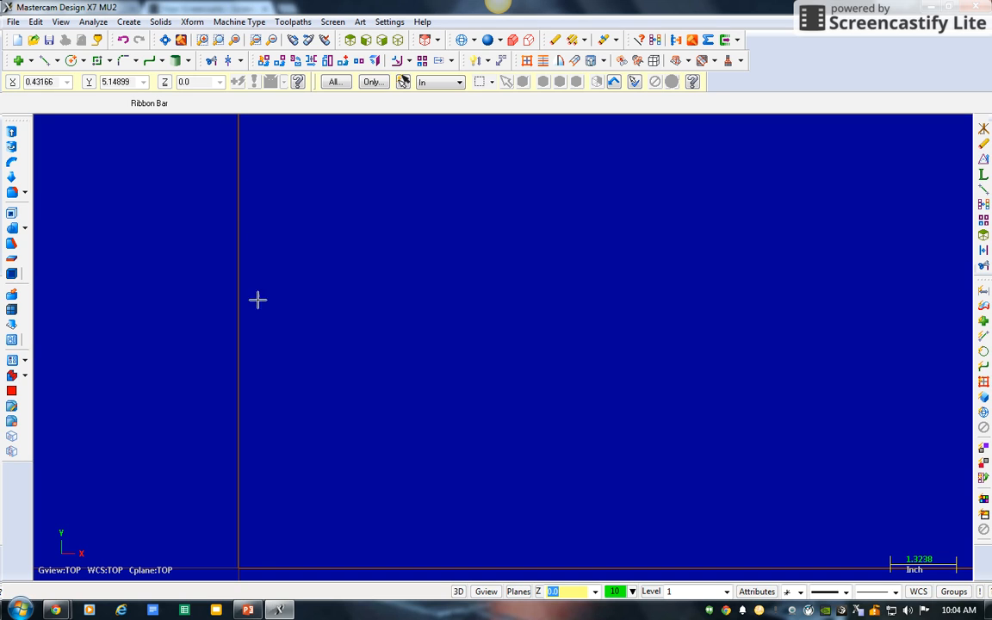
Step: Create a rectangle 11 inches wide and 8.5 inches high with its lower-left corner at the origin
left_click(128, 21)
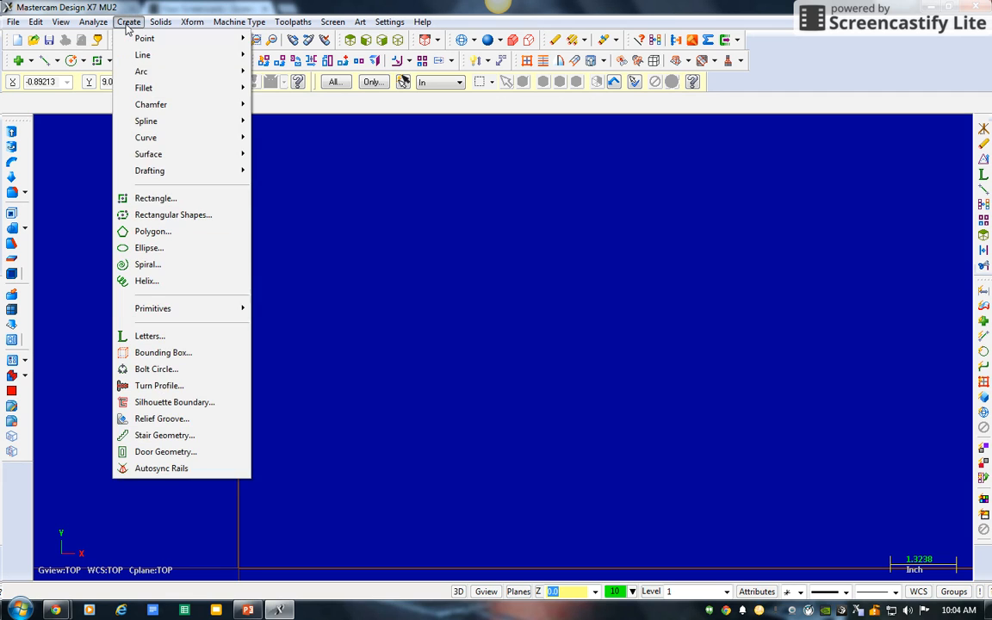
left_click(157, 202)
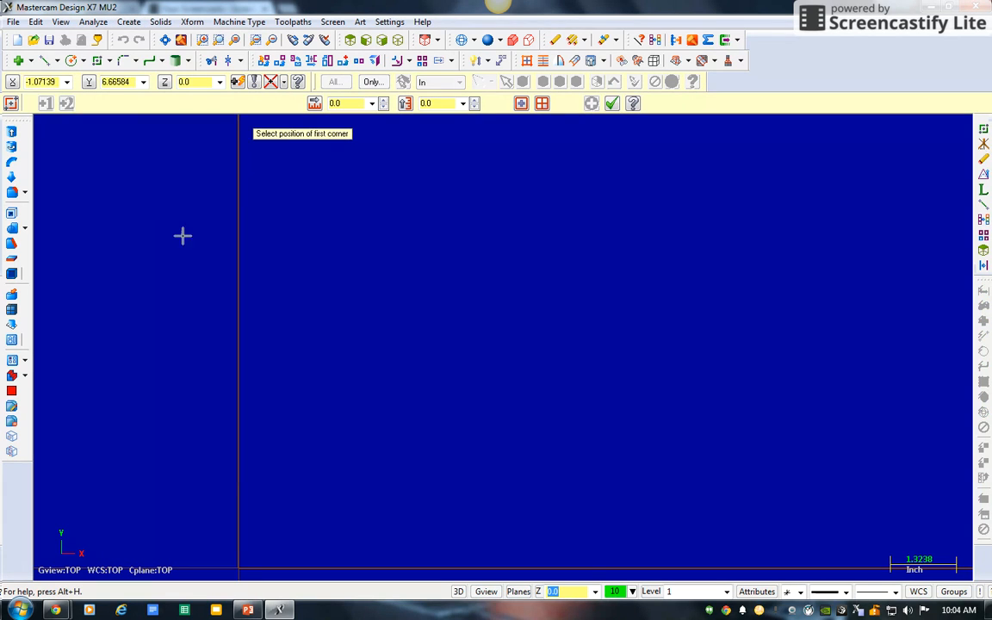
left_click(239, 570)
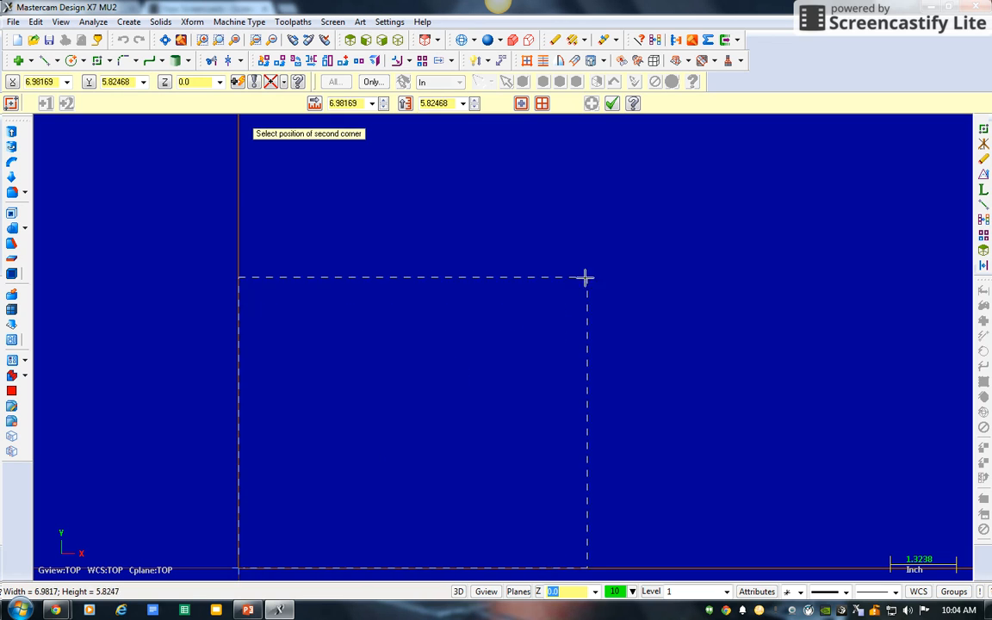
left_click(316, 104)
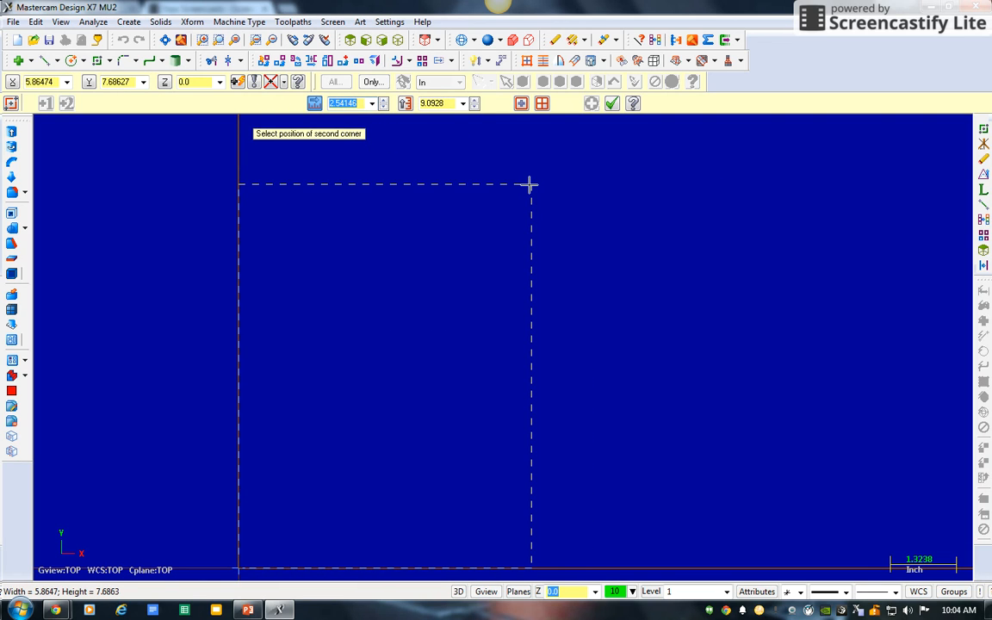
type("11")
key("Tab")
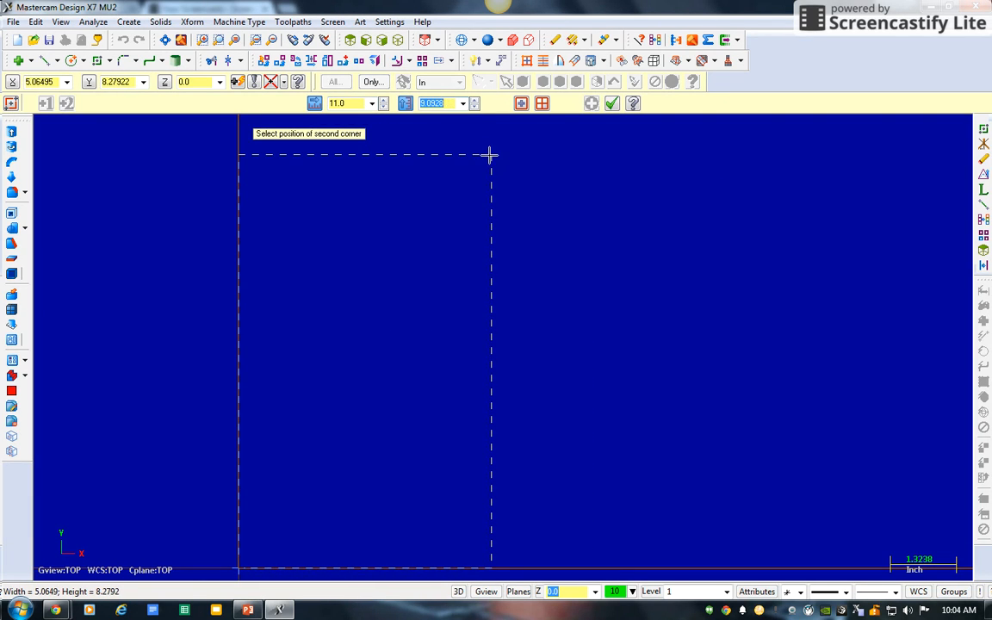
type("8.5")
key("Return")
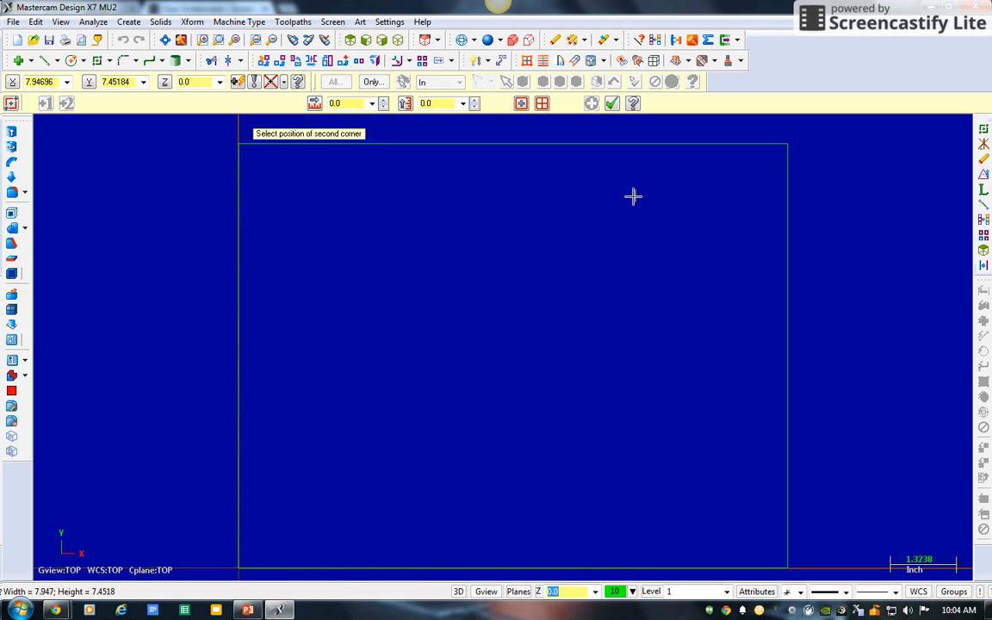
left_click(611, 103)
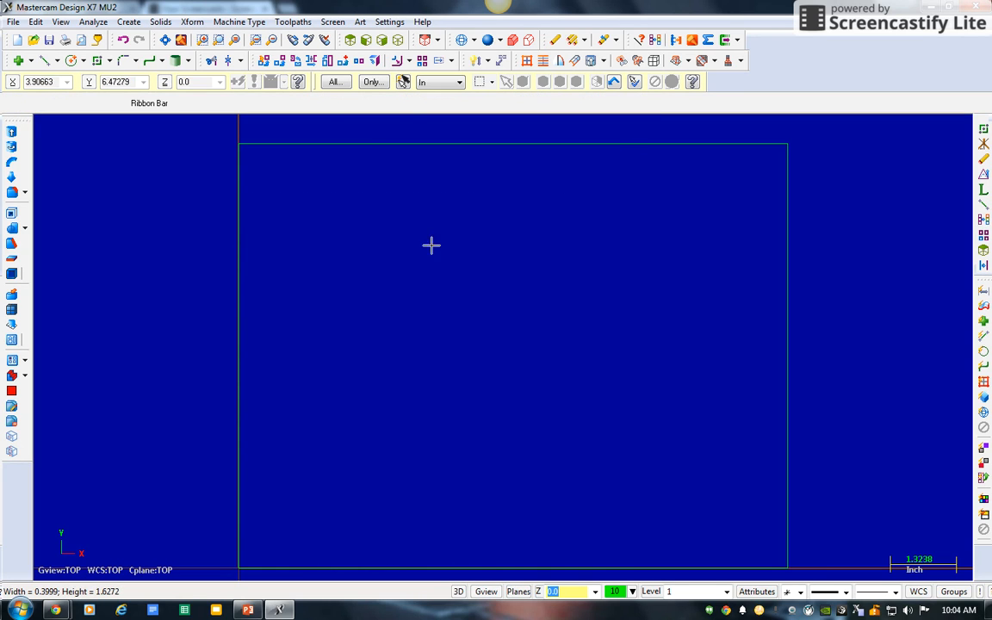
Step: Offset a copy of the rectangle's bottom edge 1.0 inch upward, inside the rectangle
left_click(164, 41)
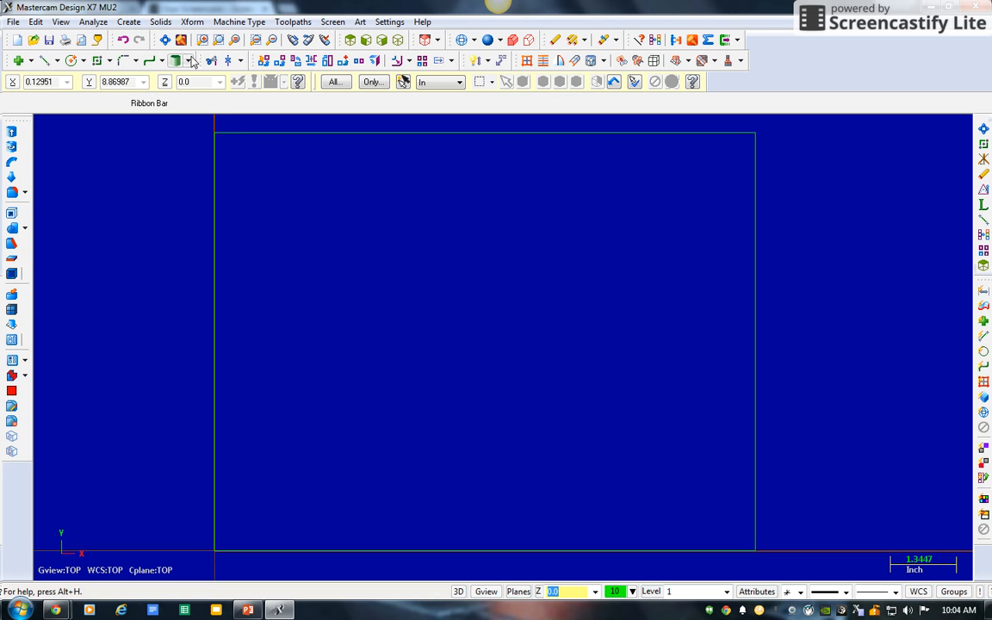
left_click(192, 22)
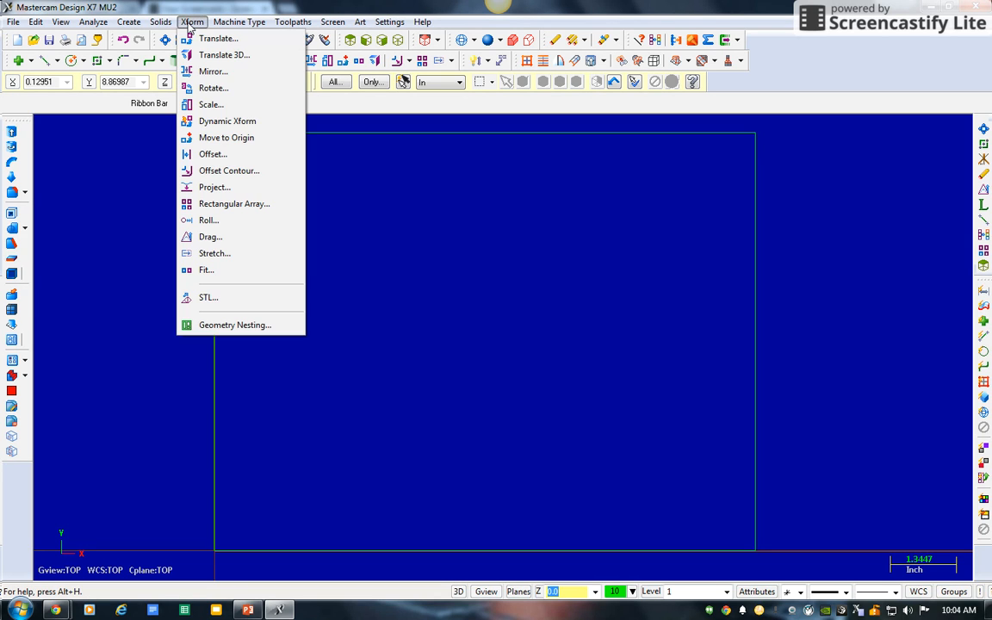
left_click(223, 153)
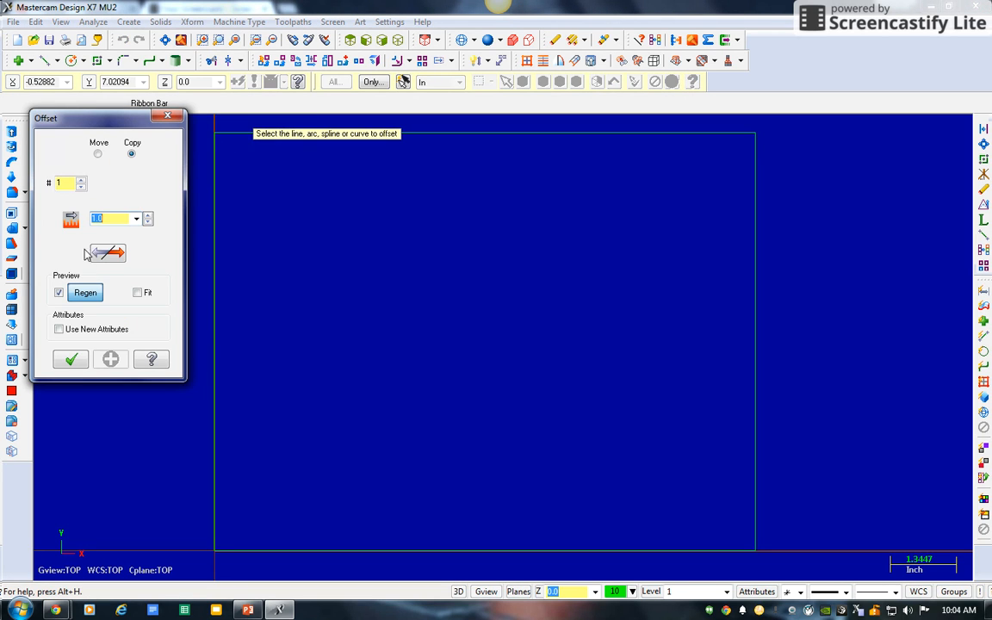
left_click(294, 545)
left_click(319, 508)
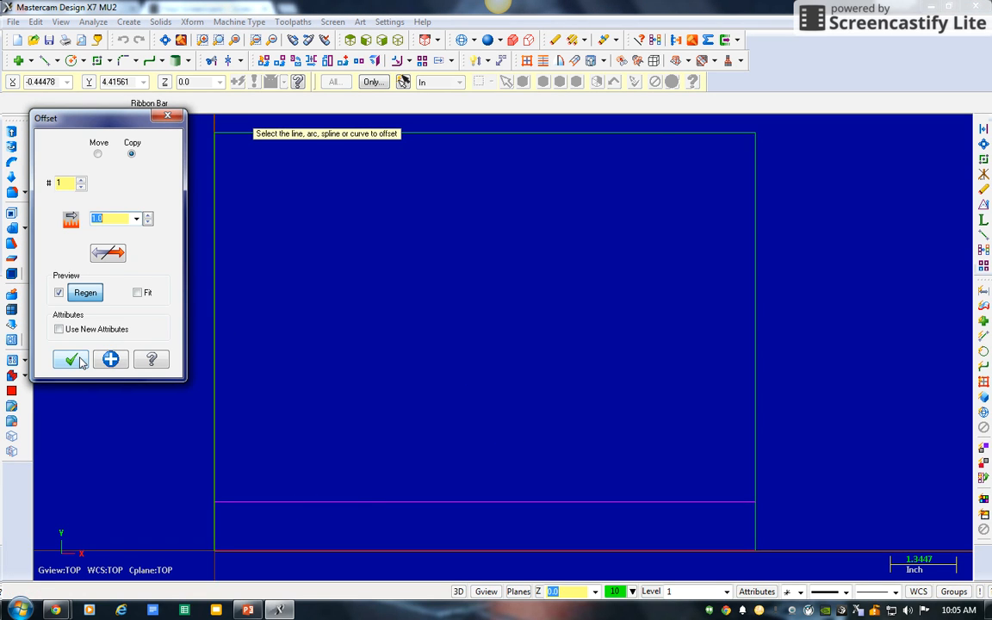
left_click(109, 360)
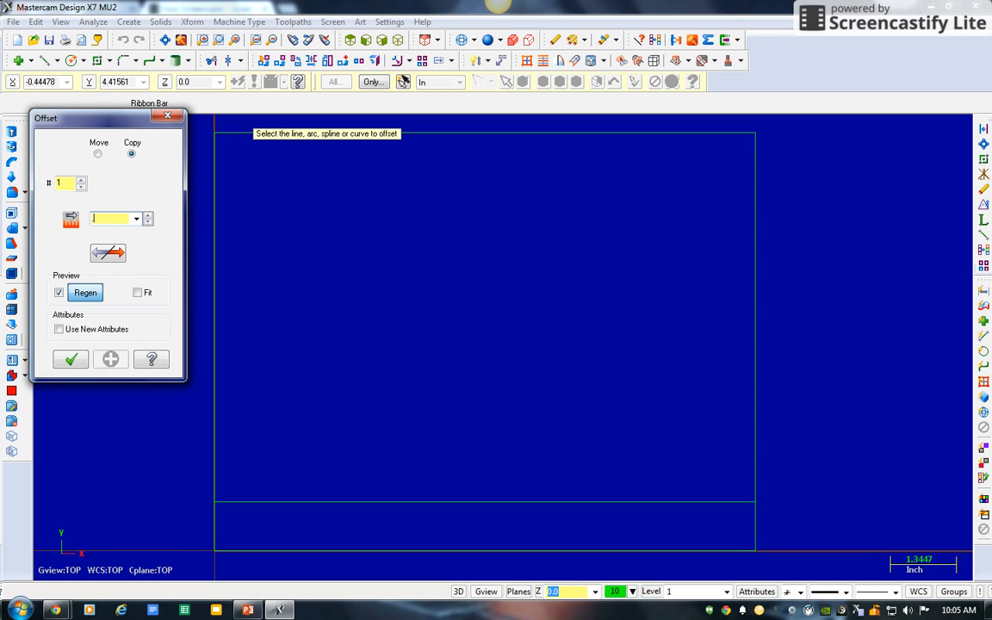
Step: Offset a copy of the rectangle's left edge 0.5 inch inward and clear the result colors
left_click(216, 327)
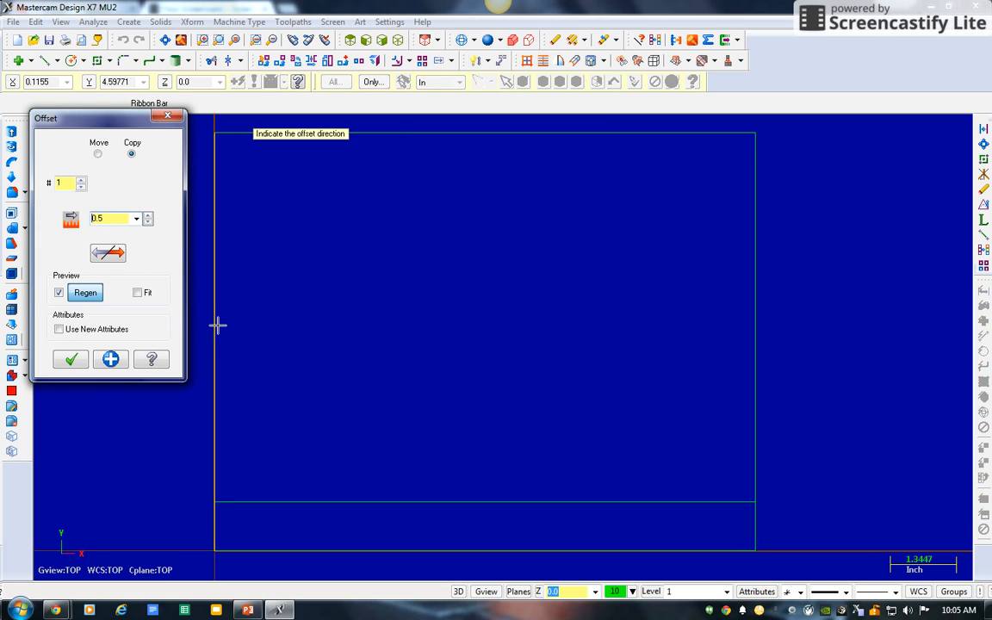
left_click(242, 340)
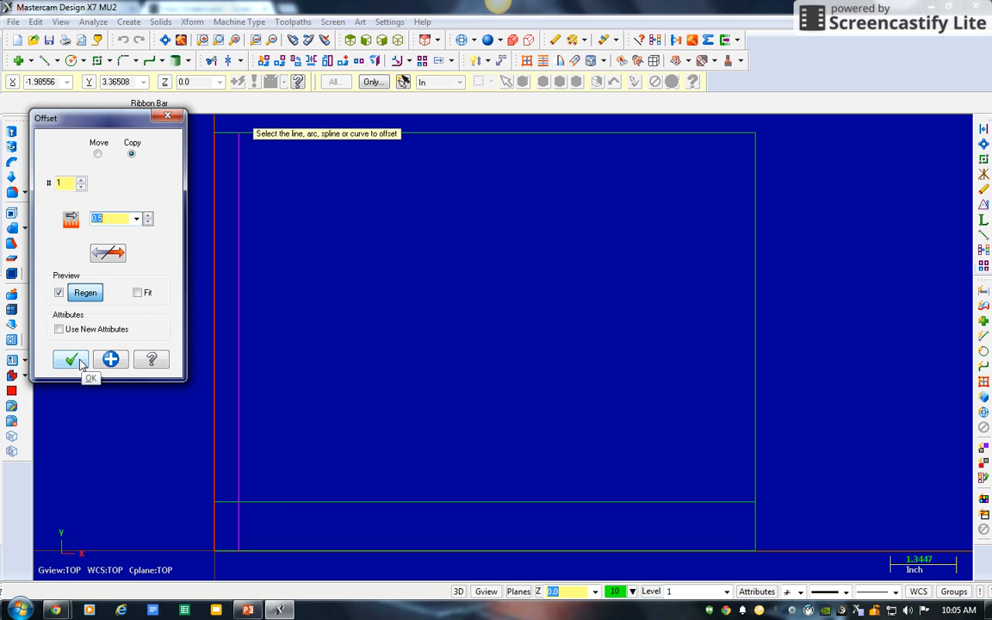
left_click(71, 360)
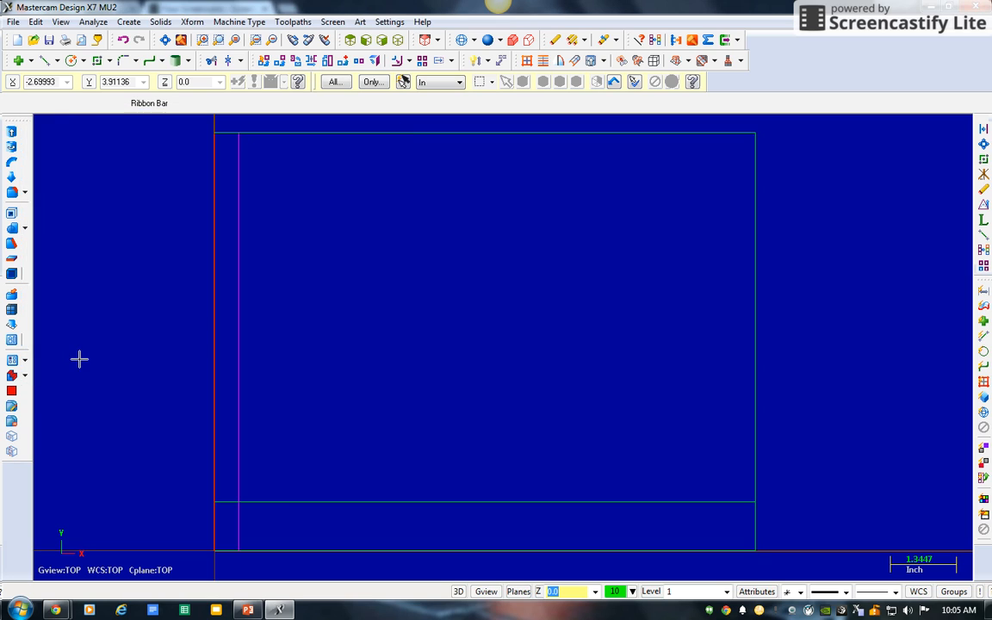
left_click(654, 42)
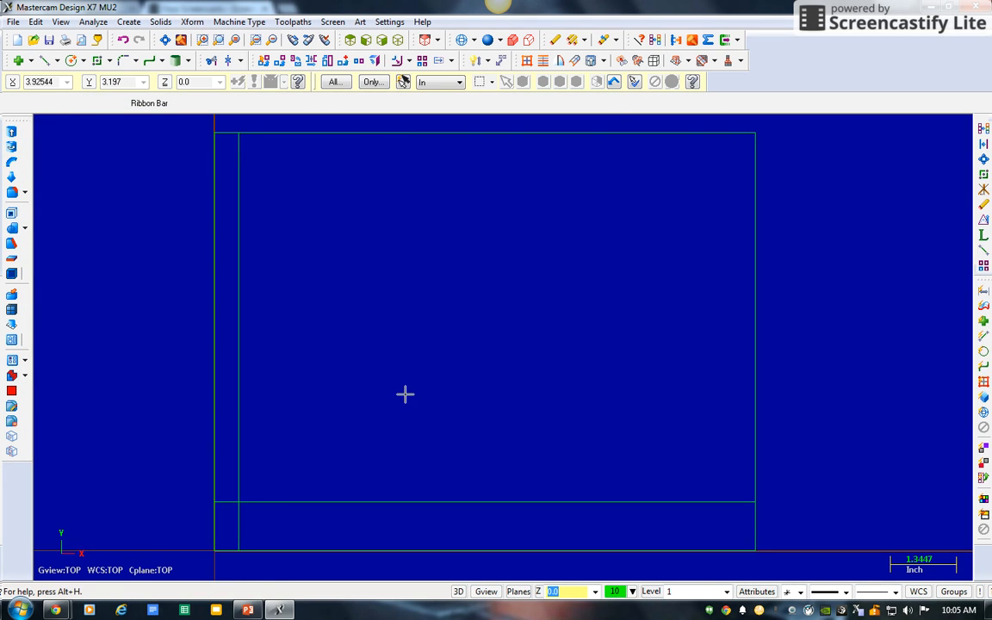
Step: Trim the inner vertical line to the inner horizontal line, keeping only the portion below it
left_click(211, 62)
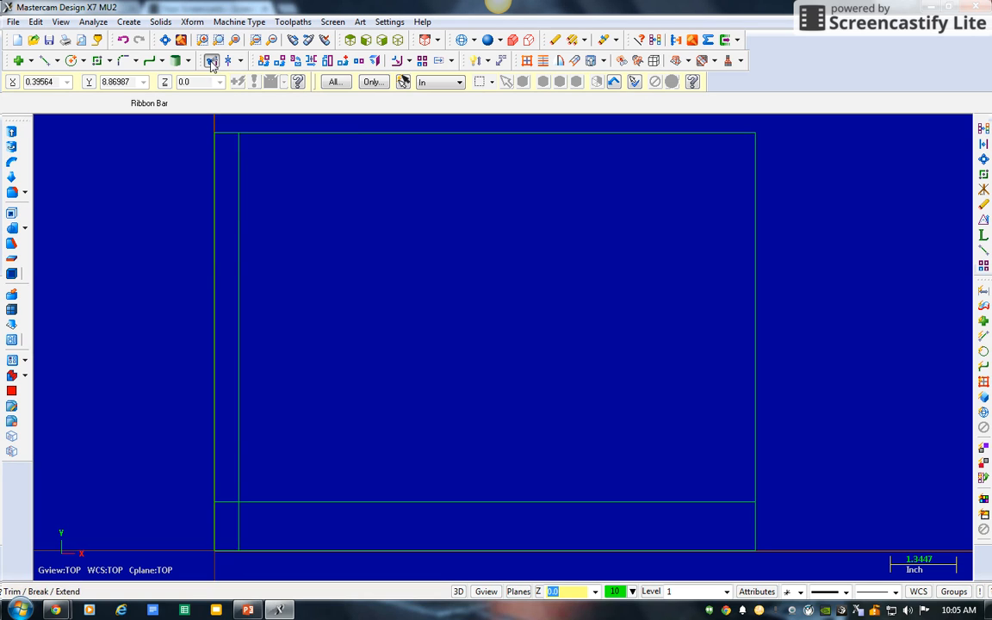
left_click(238, 527)
left_click(278, 502)
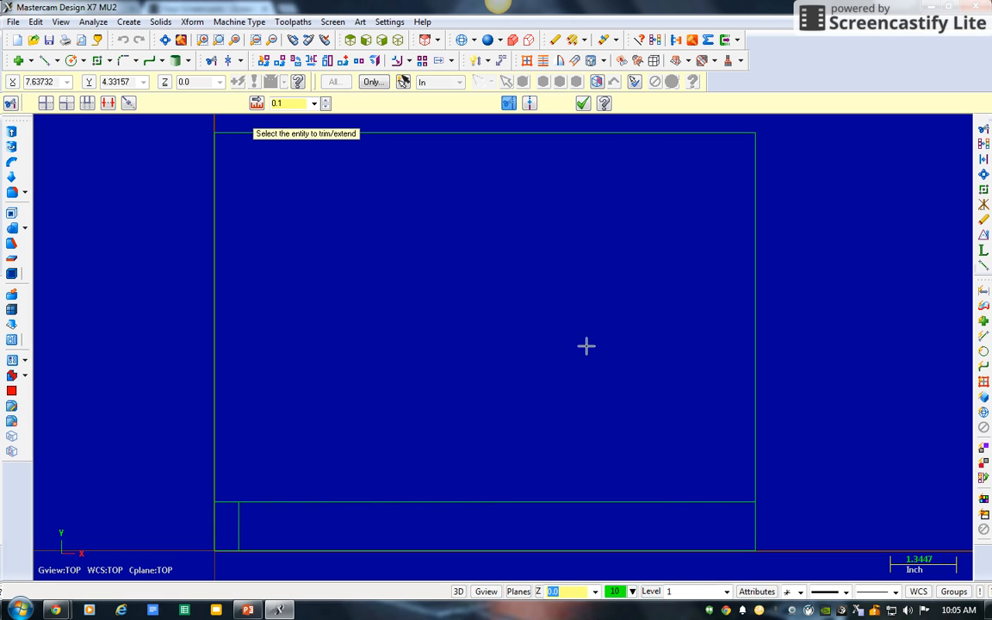
Step: Draw a line 1.0 inch long at 90 degrees upward from the top end of the short trimmed vertical line
left_click(128, 21)
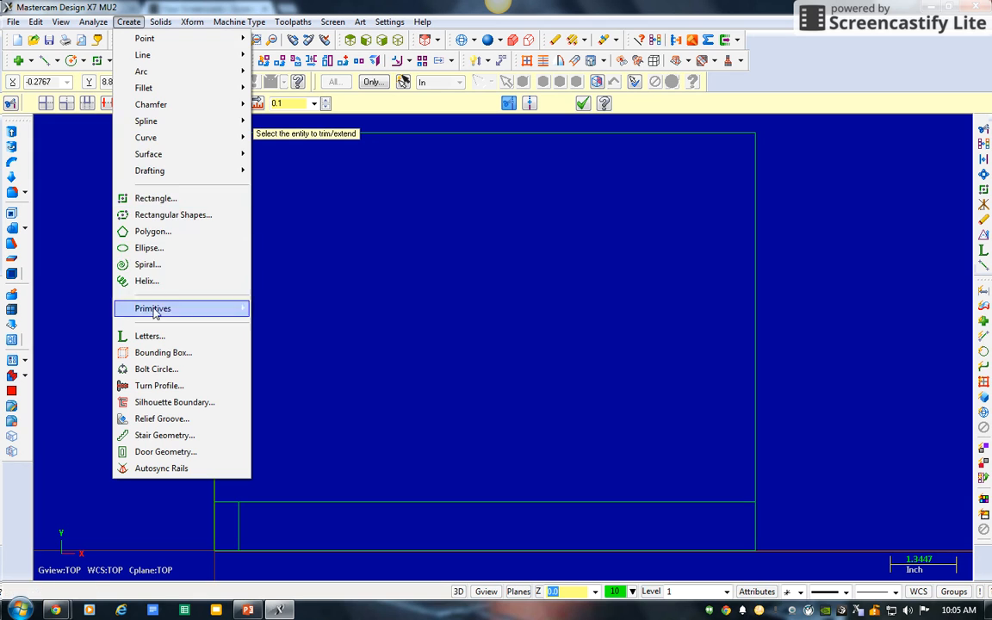
mouse_move(193, 57)
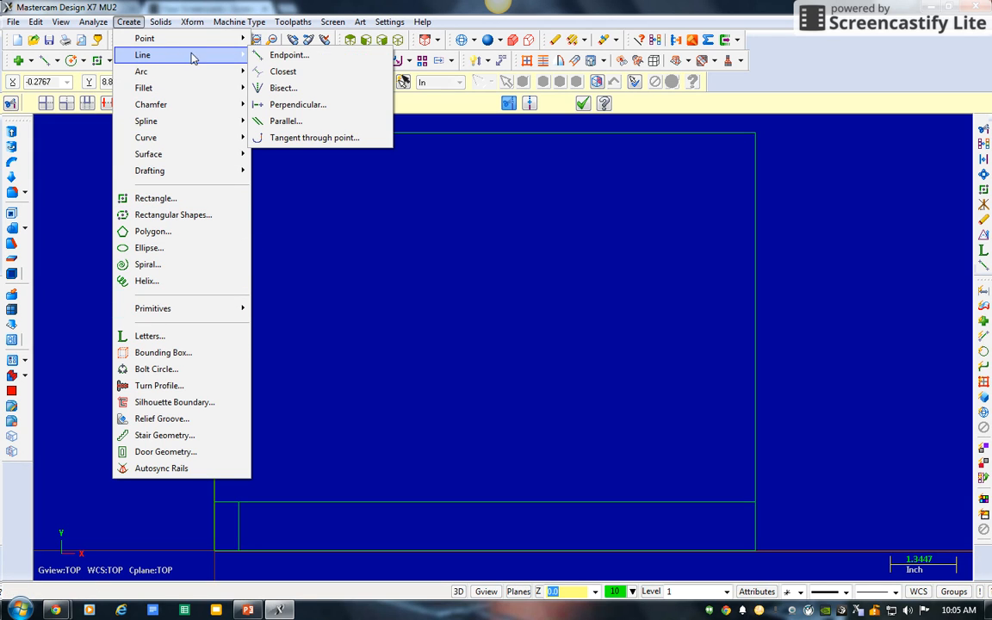
left_click(274, 54)
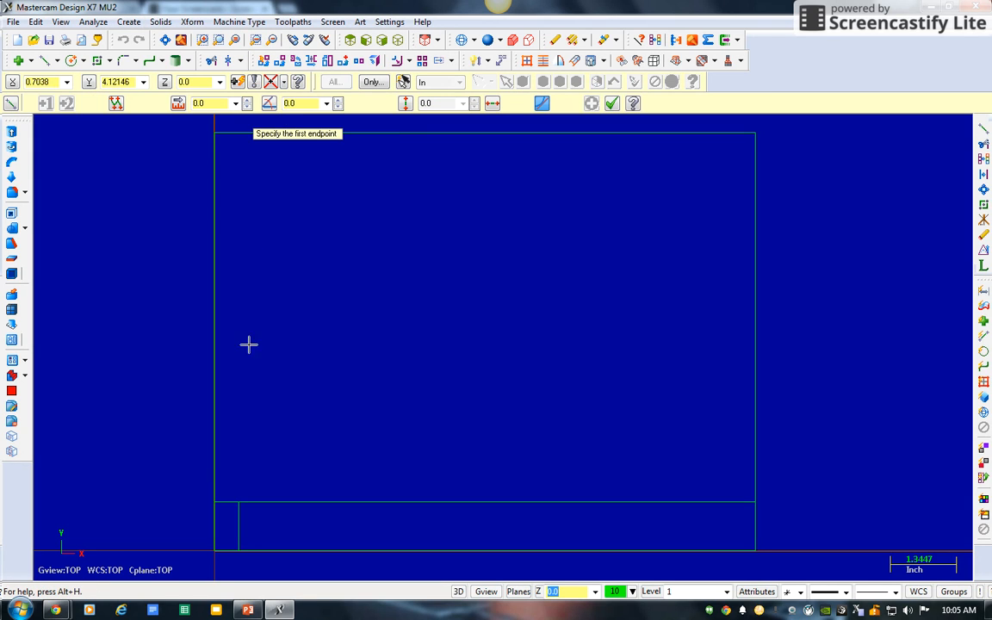
left_click(239, 503)
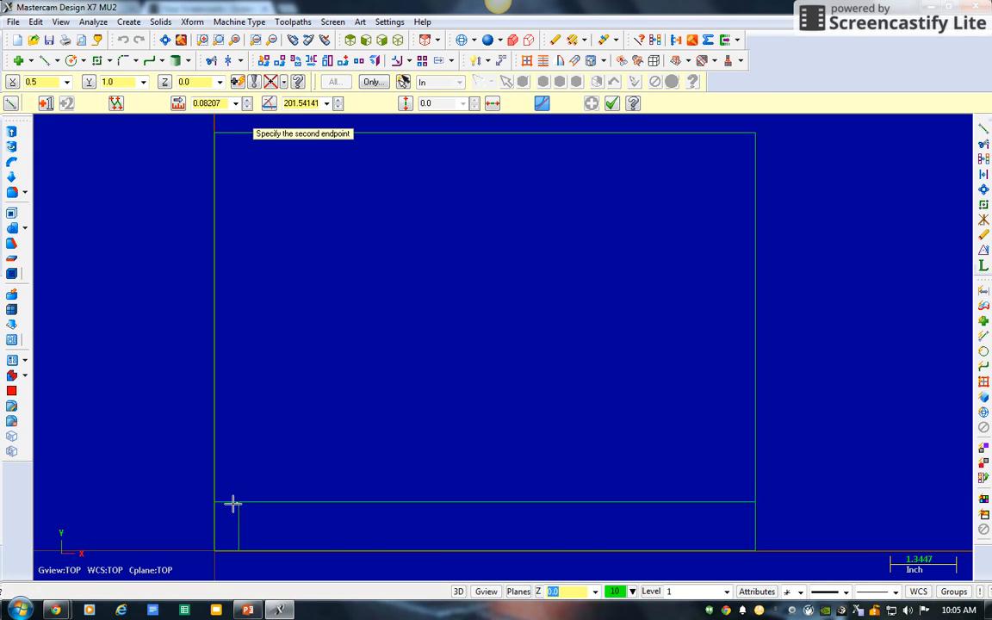
left_click(224, 104)
type("1")
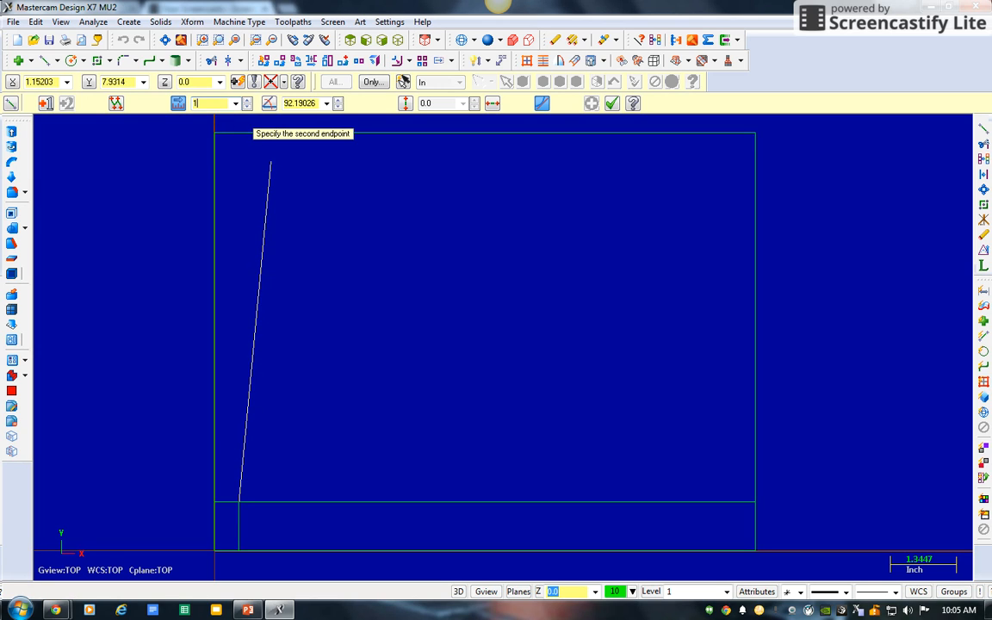
left_click(303, 103)
type("90")
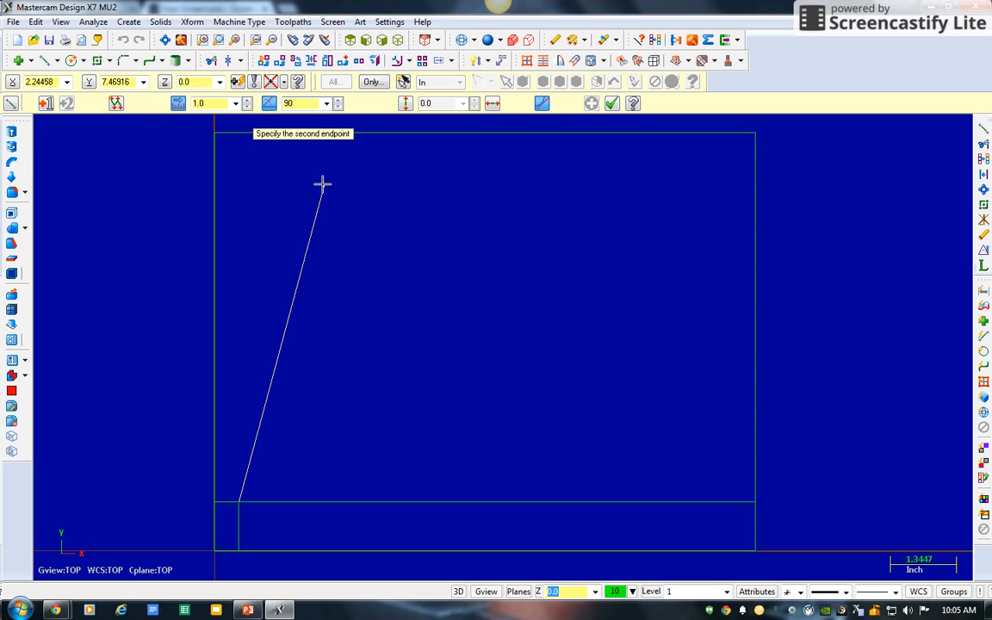
key("Return")
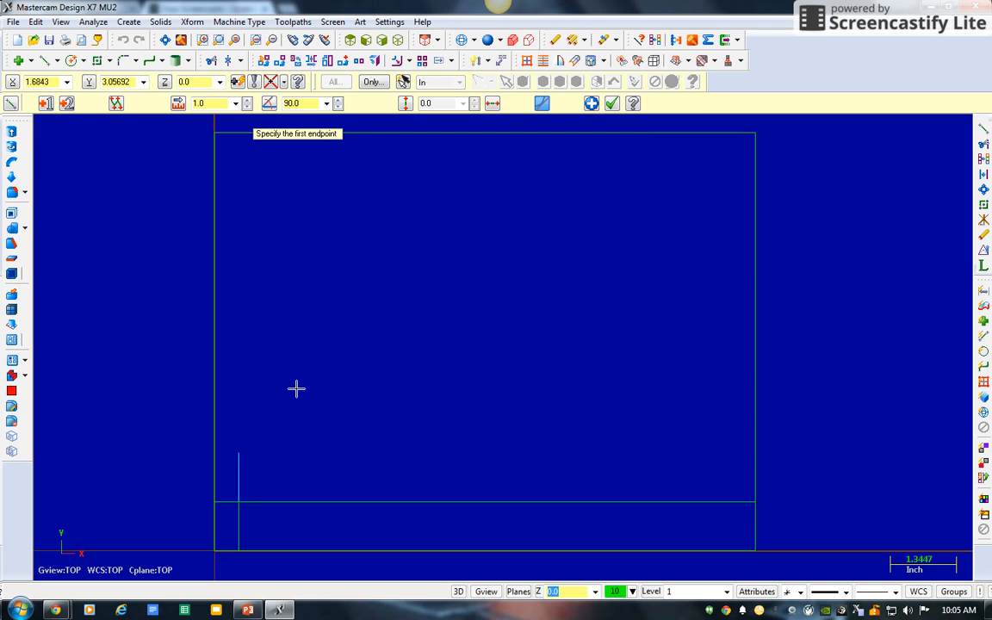
left_click(612, 103)
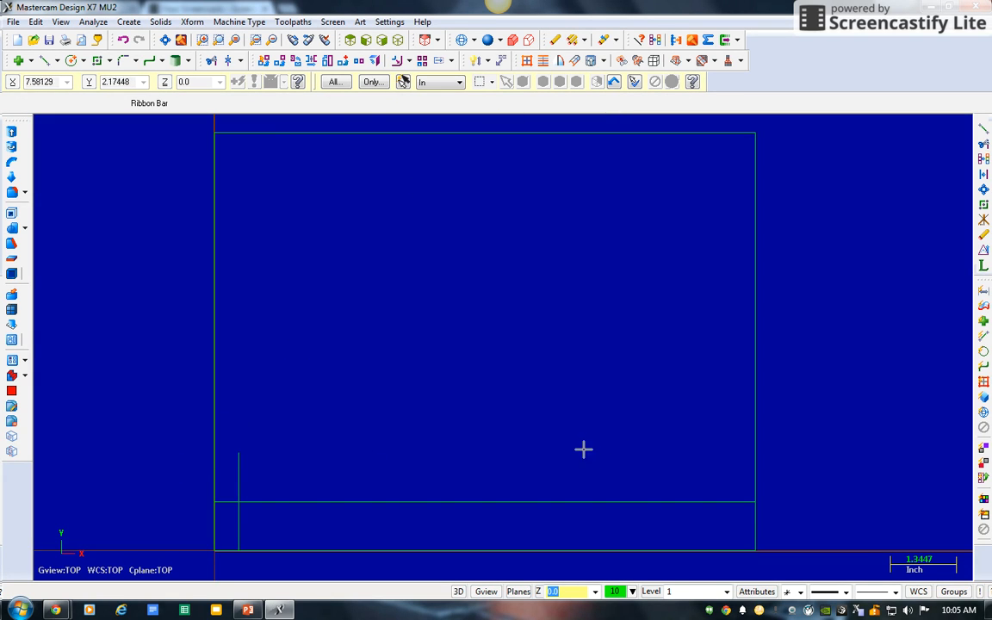
Step: Offset the 1-inch vertical line to the right in ten successive copies spaced 1.0 inch apart along the inner horizontal line
left_click(191, 22)
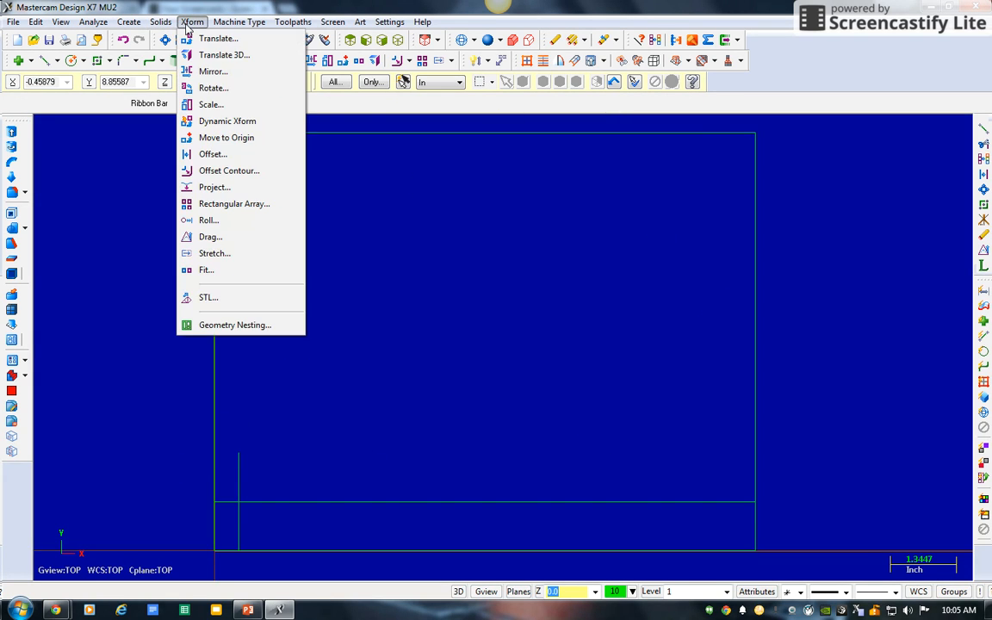
left_click(213, 154)
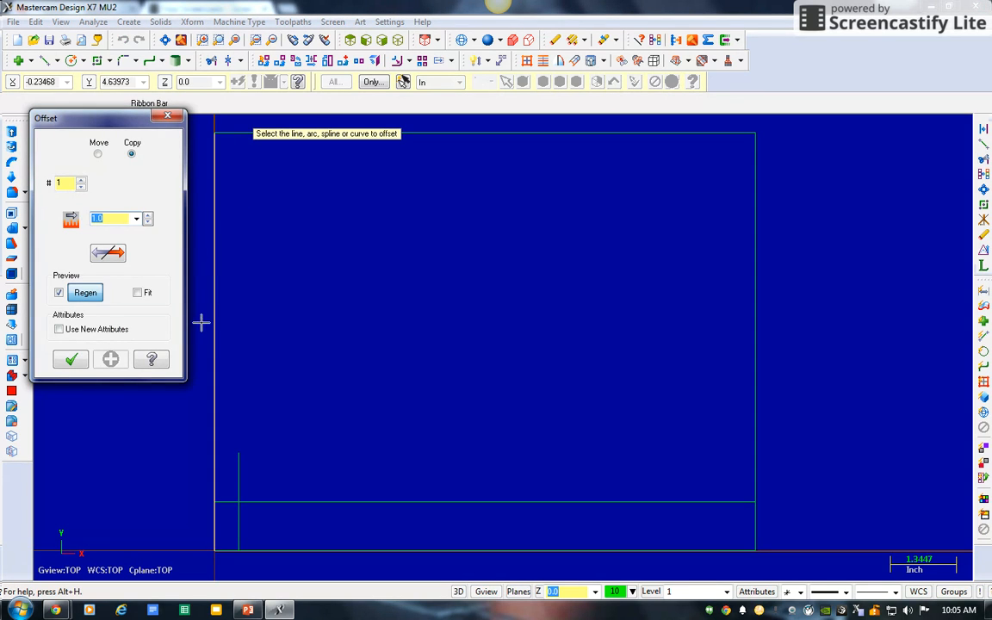
left_click(240, 468)
left_click(269, 470)
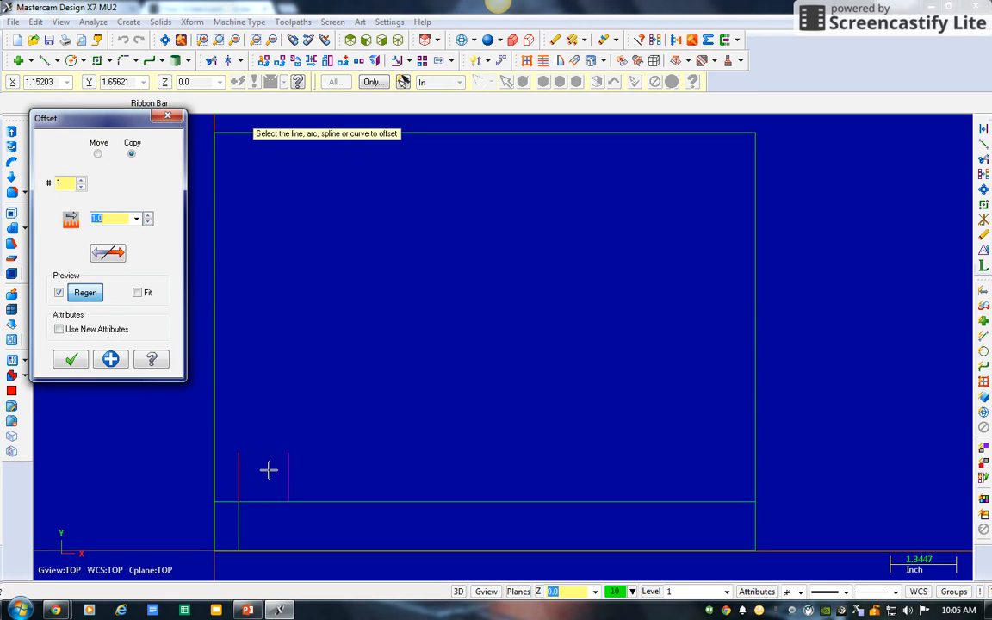
left_click(291, 465)
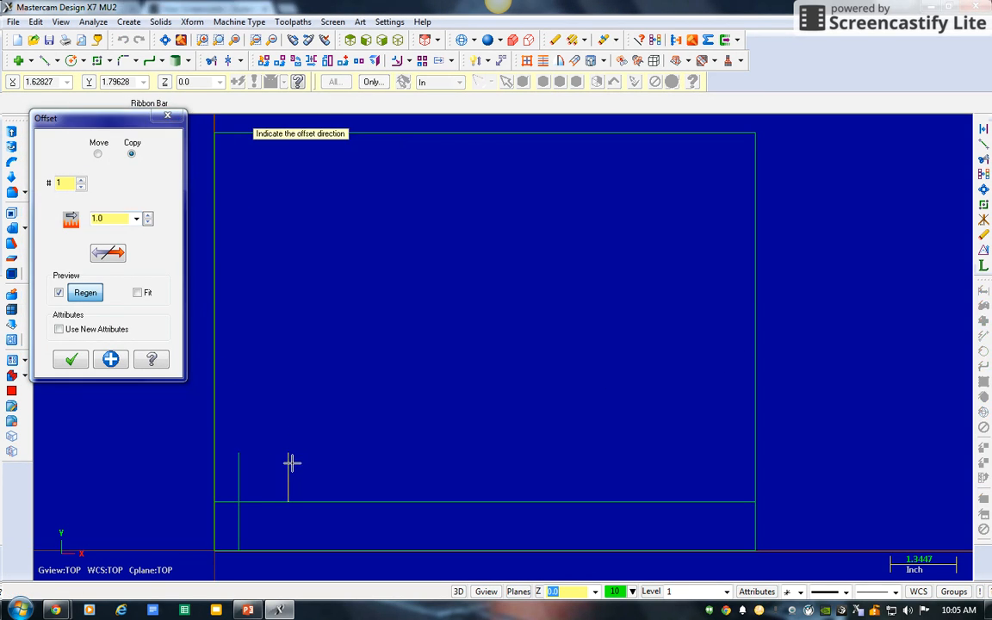
left_click(327, 465)
left_click(337, 472)
left_click(366, 475)
left_click(384, 473)
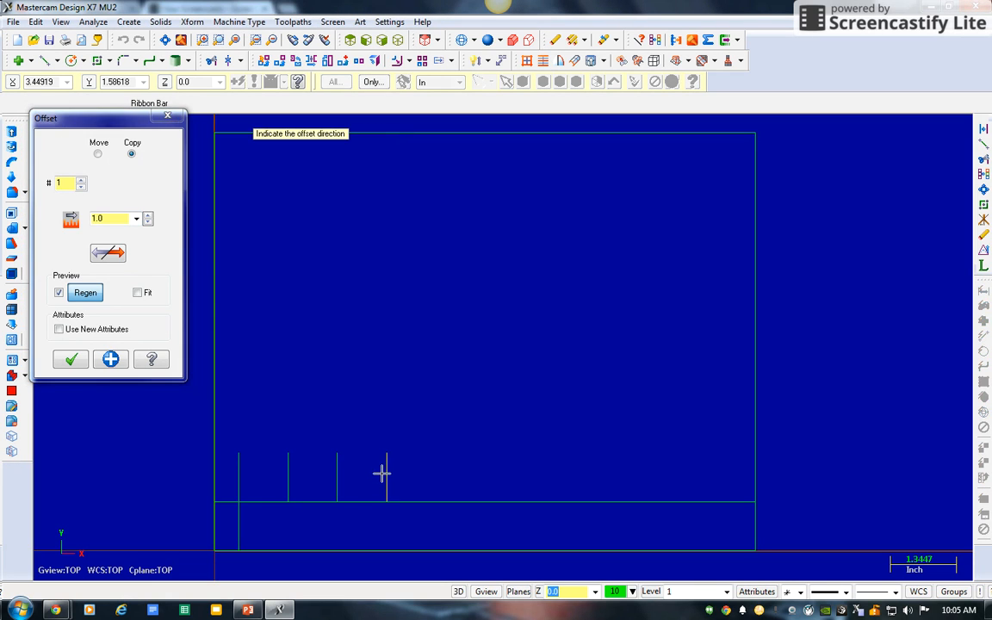
left_click(402, 472)
left_click(436, 472)
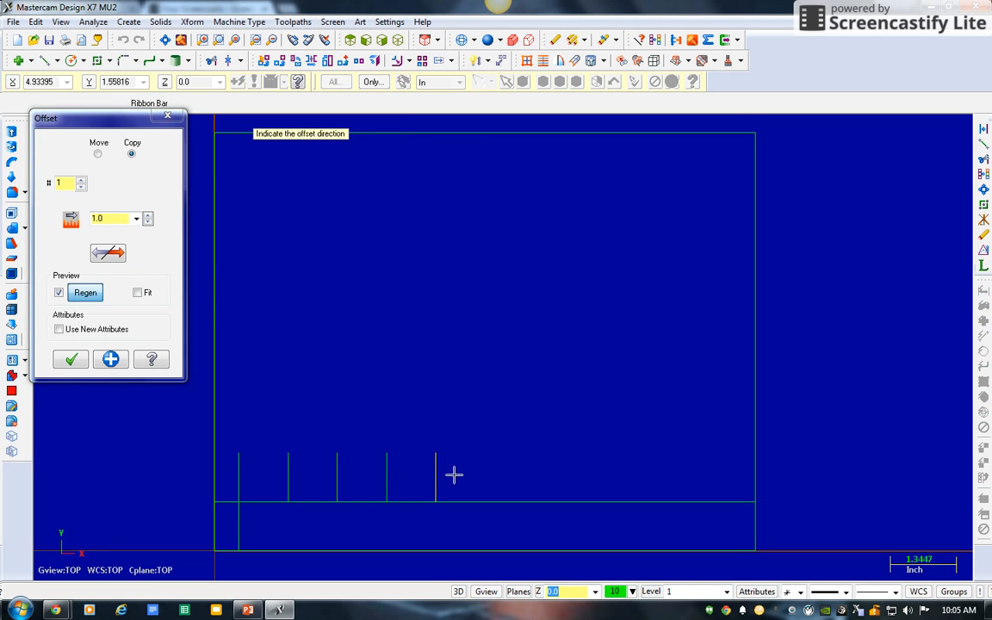
left_click(470, 475)
left_click(485, 476)
left_click(510, 473)
left_click(531, 472)
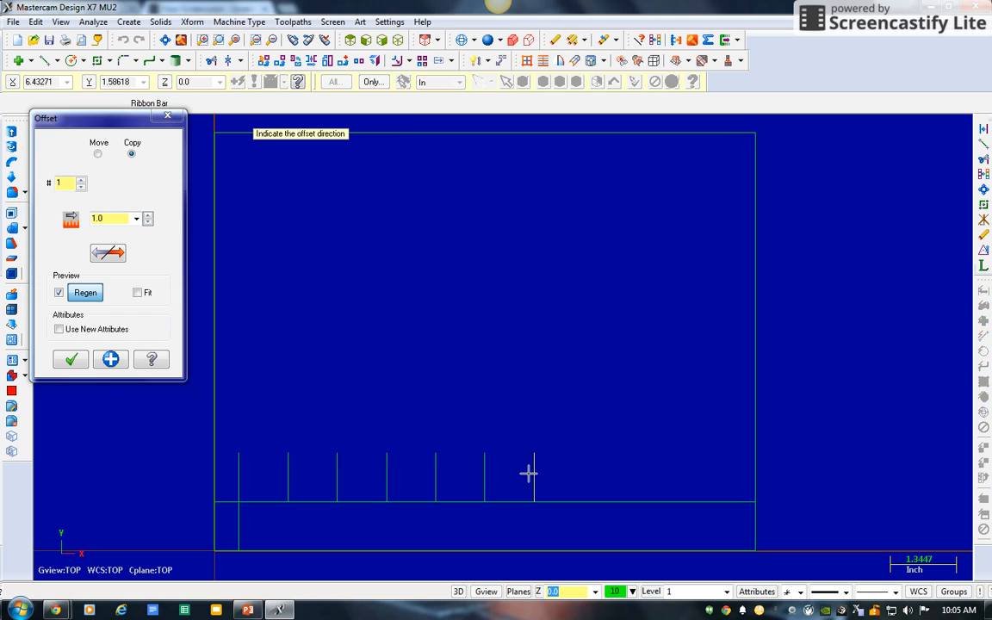
left_click(568, 472)
left_click(583, 472)
left_click(640, 472)
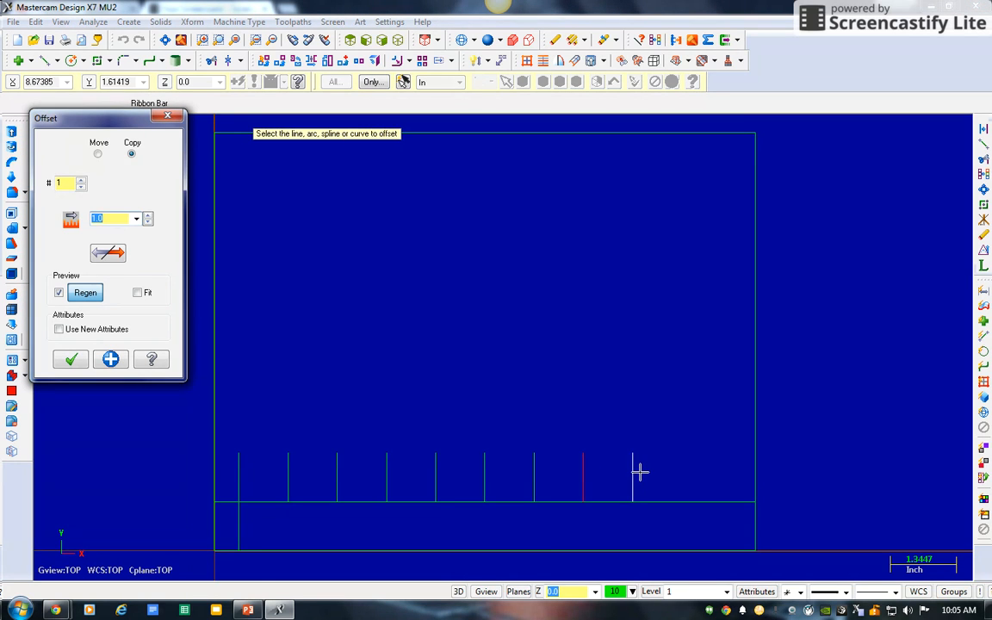
left_click(636, 471)
left_click(672, 469)
left_click(683, 470)
left_click(699, 469)
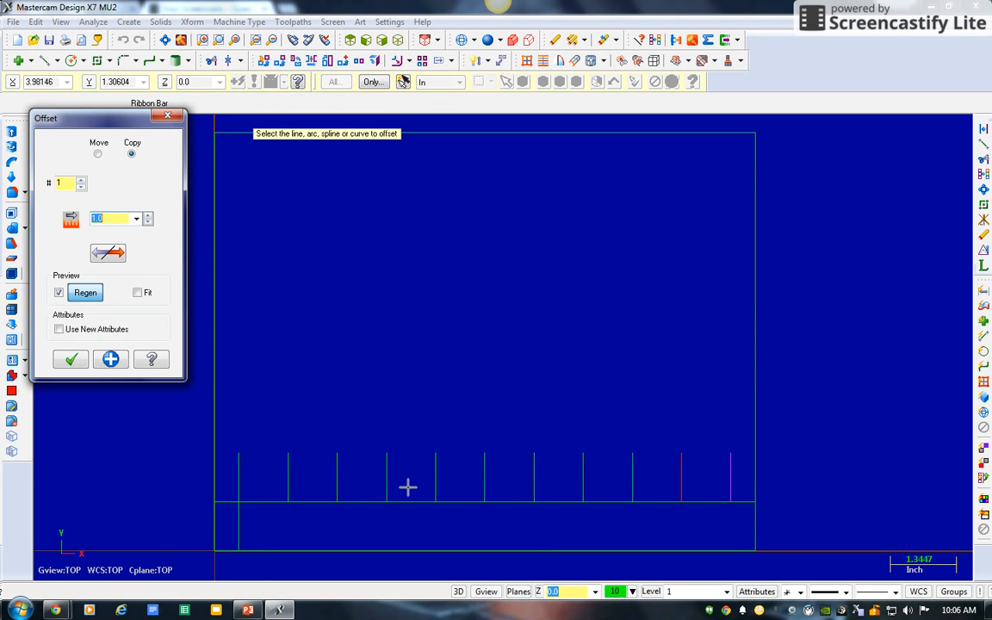
left_click(72, 362)
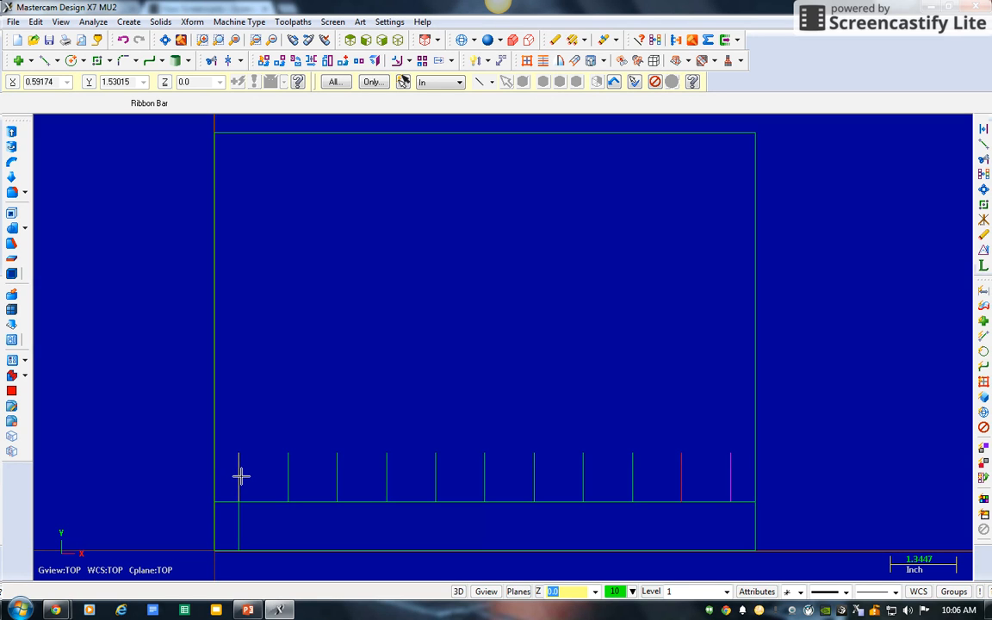
Step: Delete the leftmost 1-inch vertical line and draw a 0.5-inch line at 90 degrees from the same point on the inner horizontal line
key("Delete")
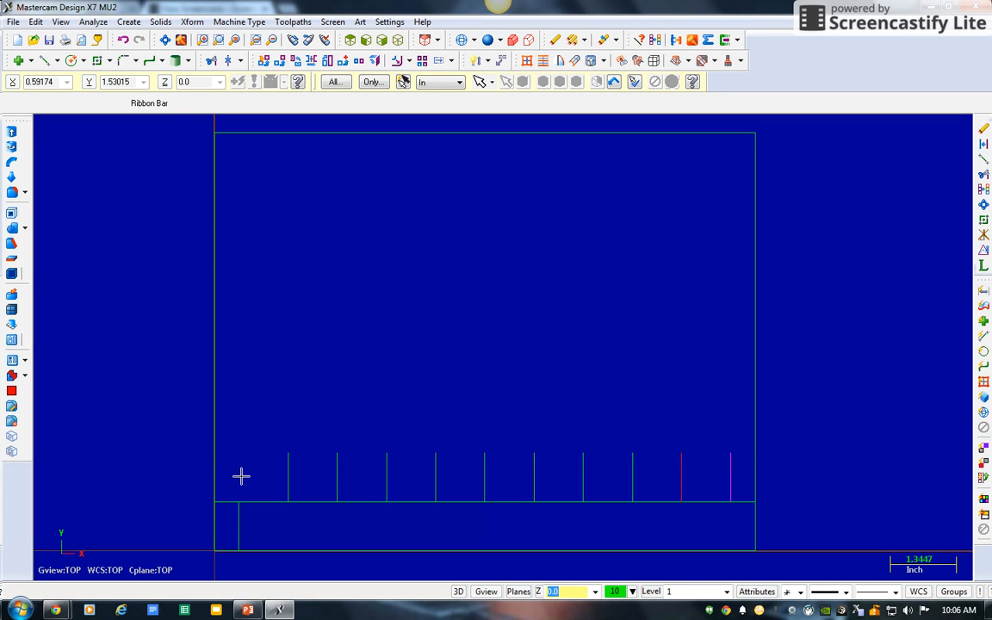
left_click(124, 39)
left_click(128, 23)
mouse_move(143, 55)
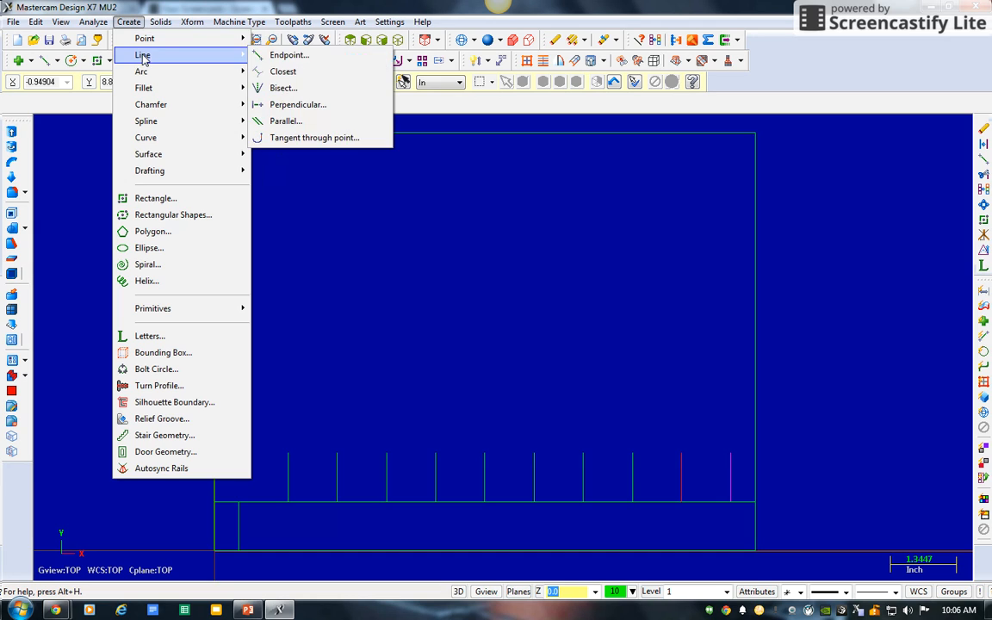
left_click(277, 54)
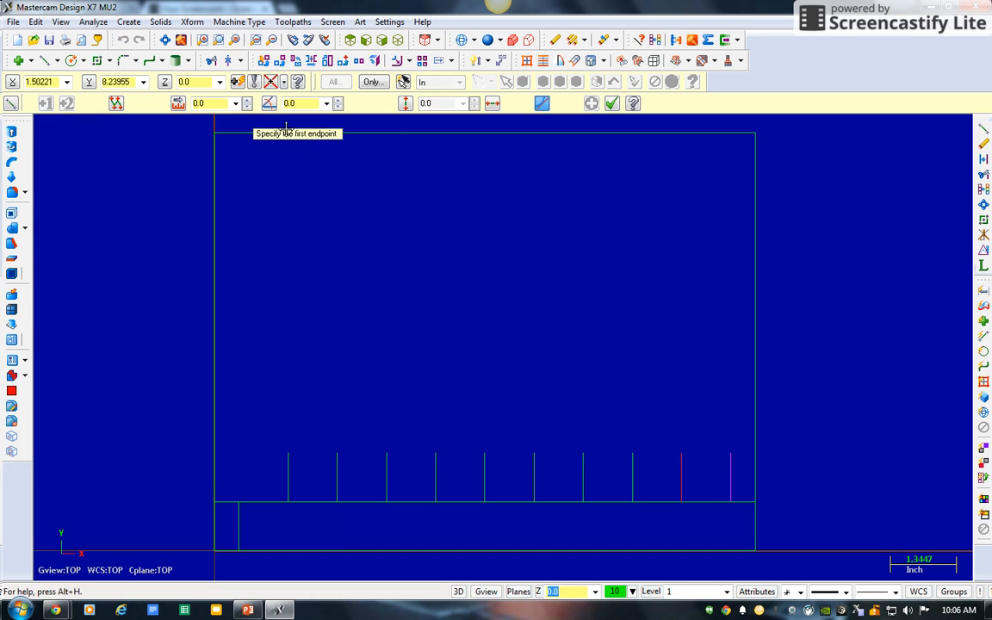
left_click(239, 501)
left_click_drag(220, 106, 161, 94)
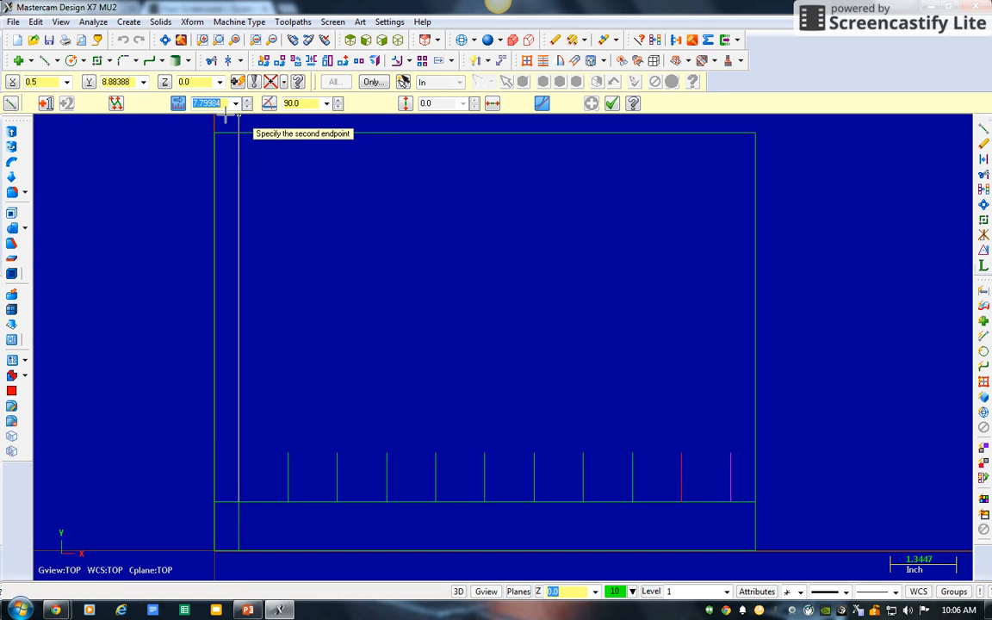
type(".5")
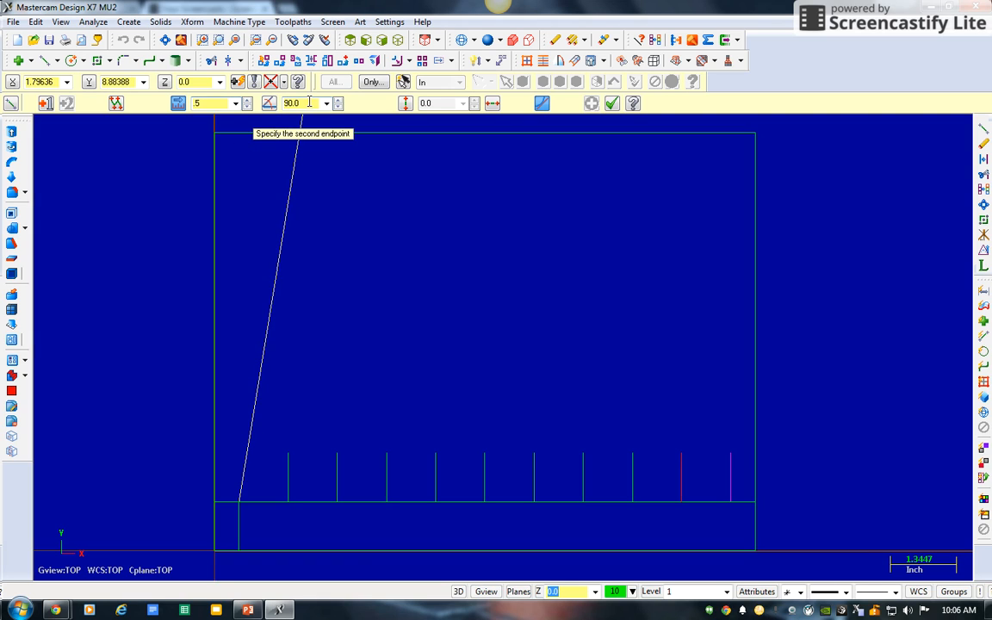
left_click(307, 102)
key("Return")
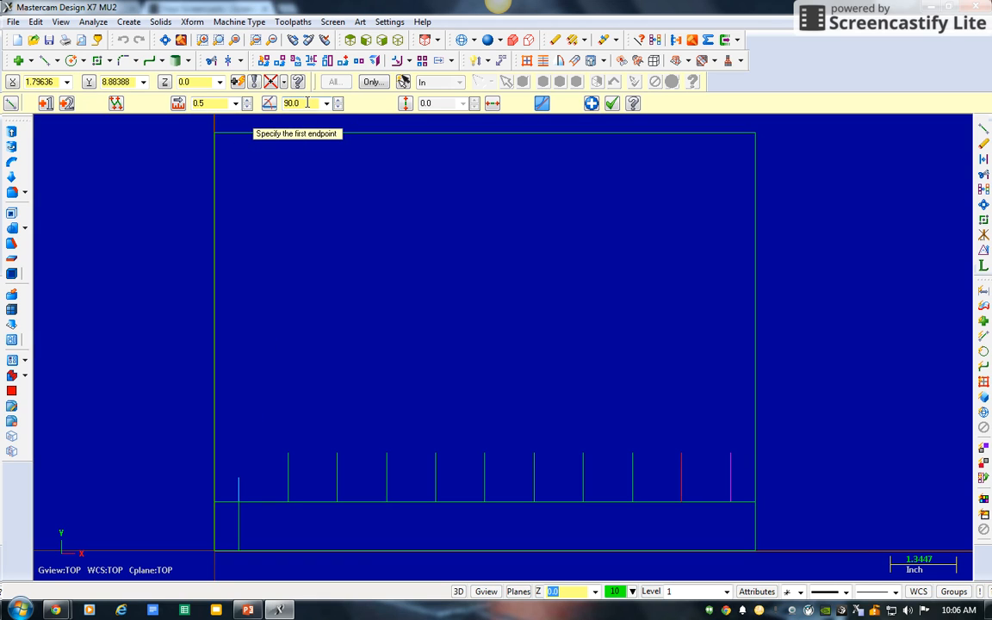
left_click(612, 103)
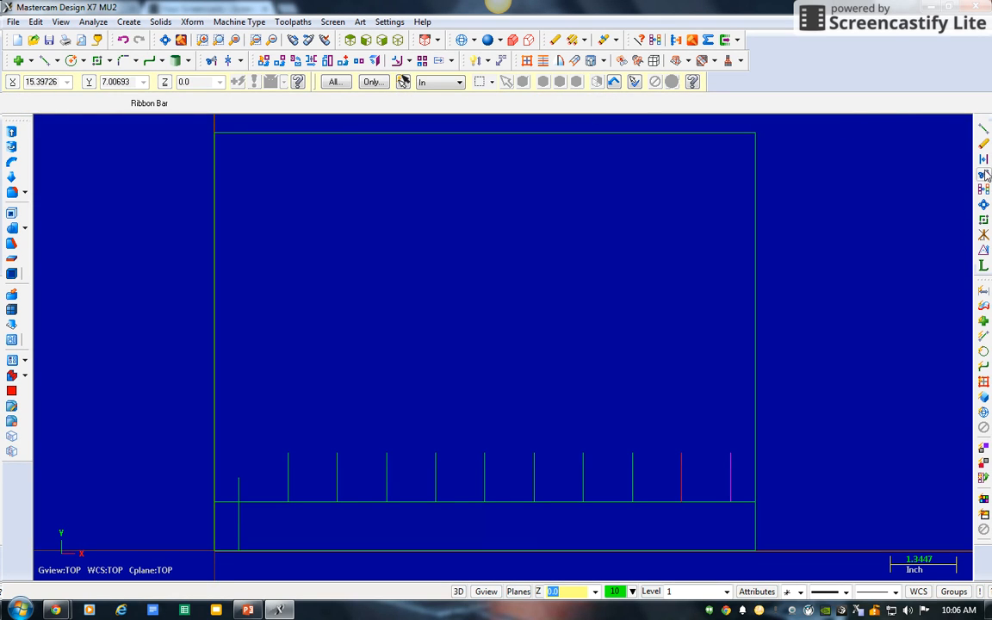
Step: Move the 0.5-inch vertical line 0.5 inch to the right with Offset, without keeping the original
left_click(984, 161)
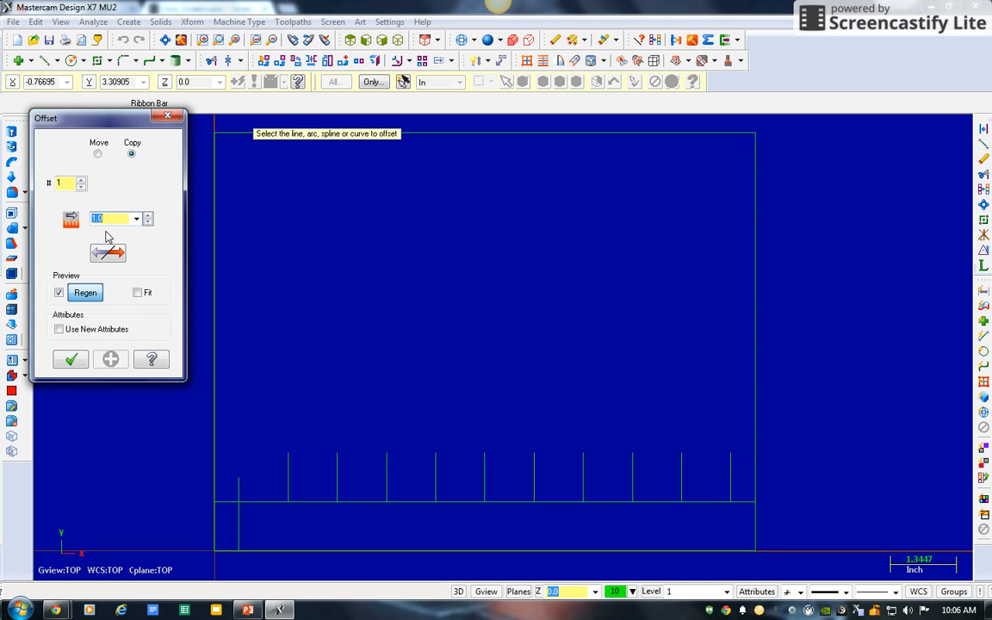
left_click(98, 156)
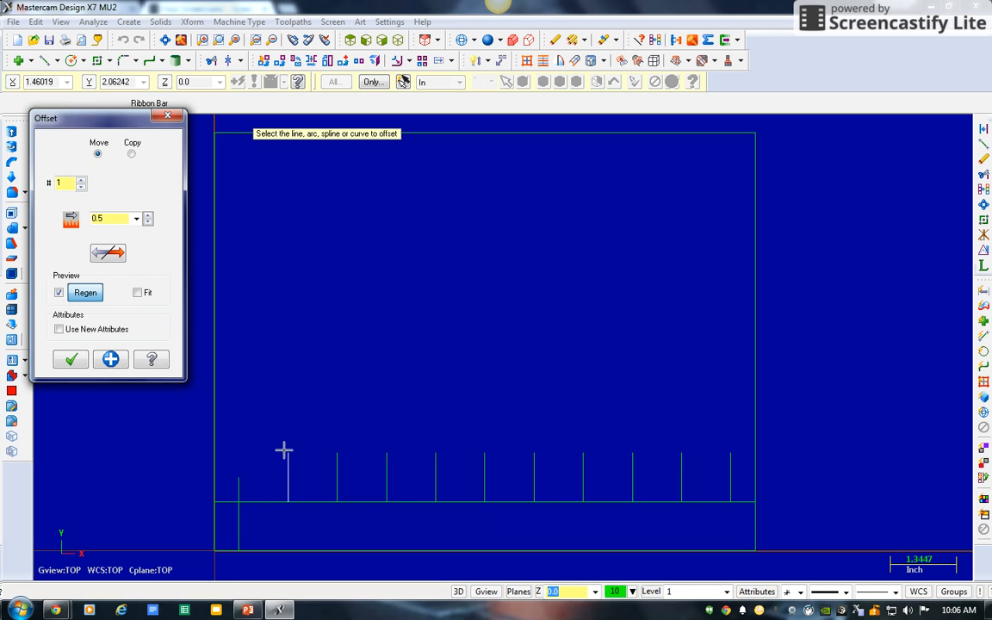
left_click(241, 487)
left_click(260, 485)
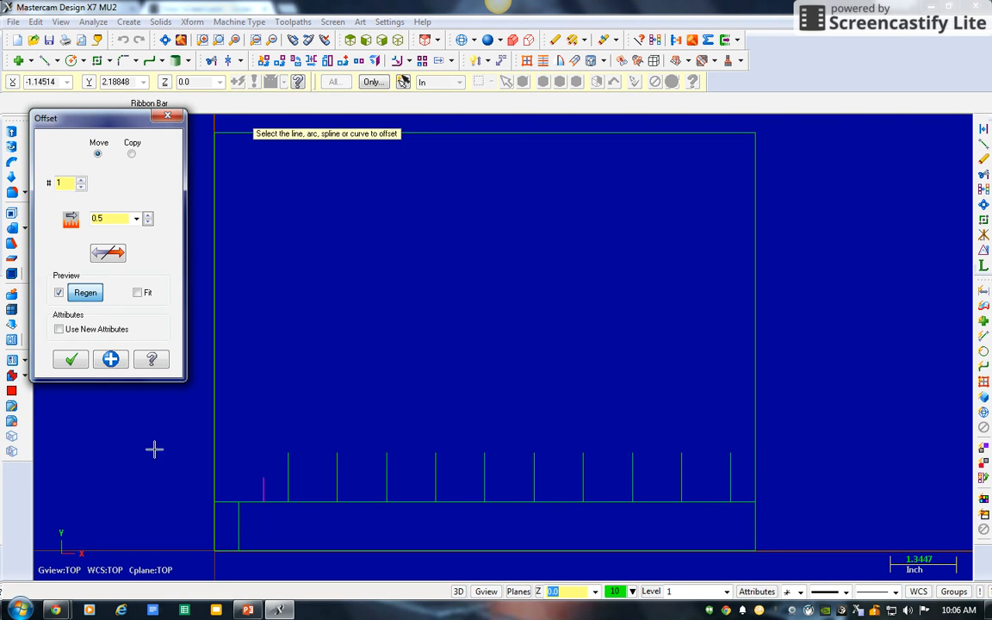
left_click(68, 358)
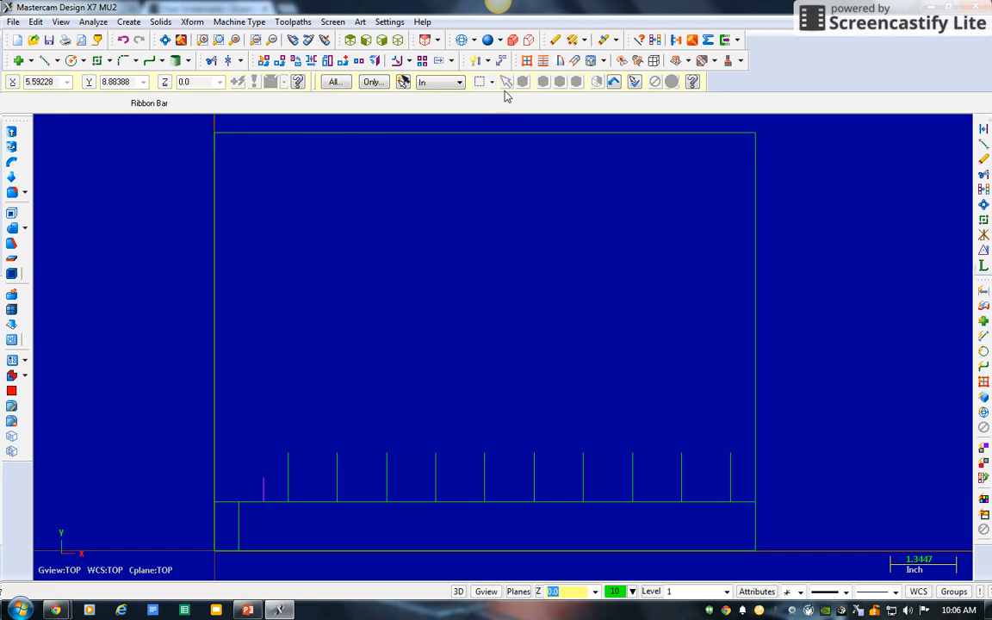
Step: Create a rectangular array of the 0.5-inch line with 10 instances at 1.0 inch spacing and 0 second-direction spacing, and clear the result colors
left_click(185, 23)
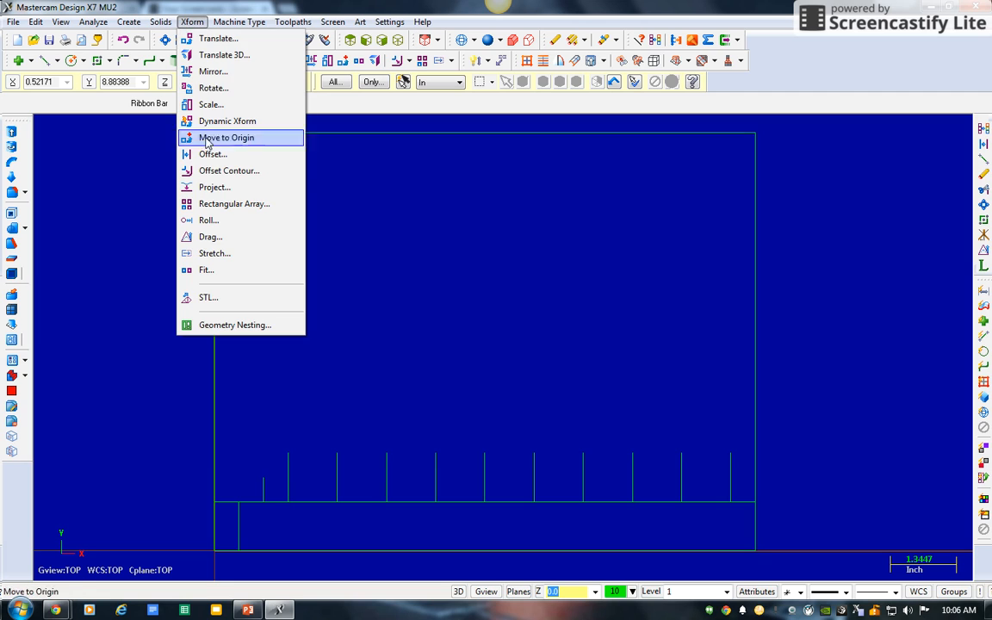
left_click(221, 204)
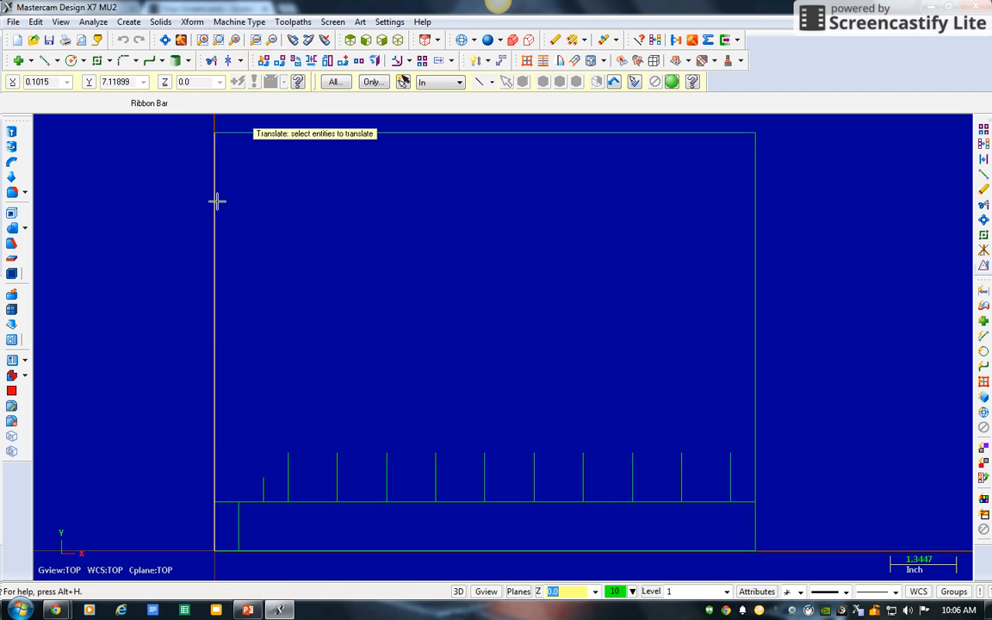
left_click(262, 484)
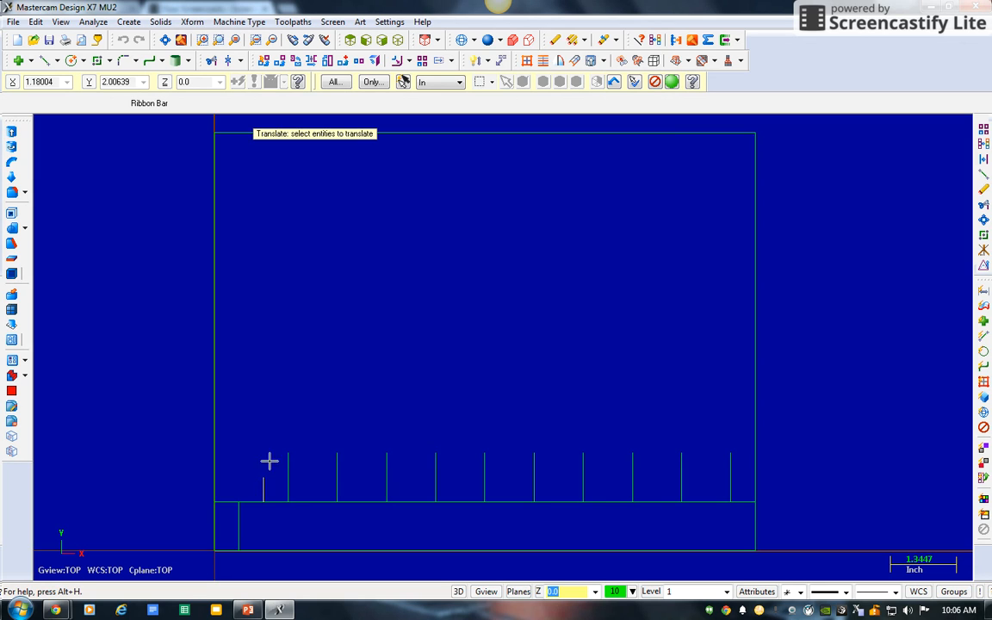
left_click(671, 81)
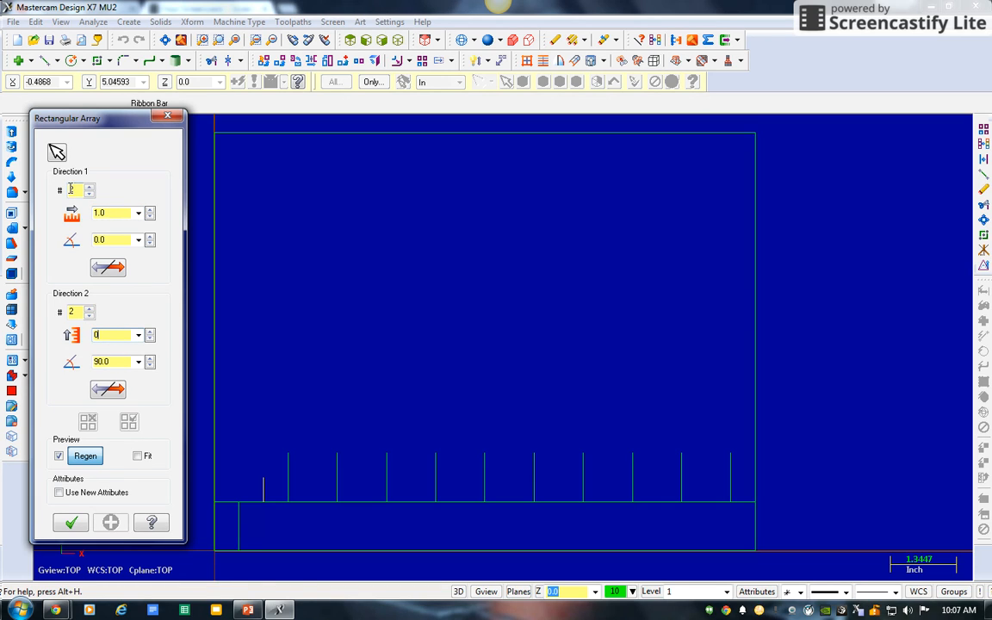
left_click_drag(76, 189, 71, 189)
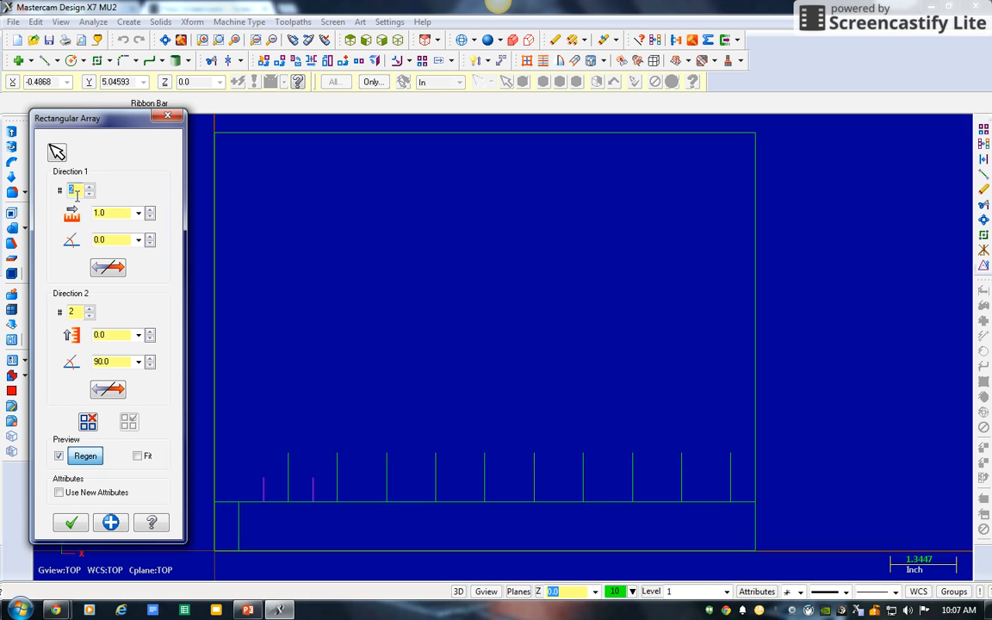
double_click(107, 335)
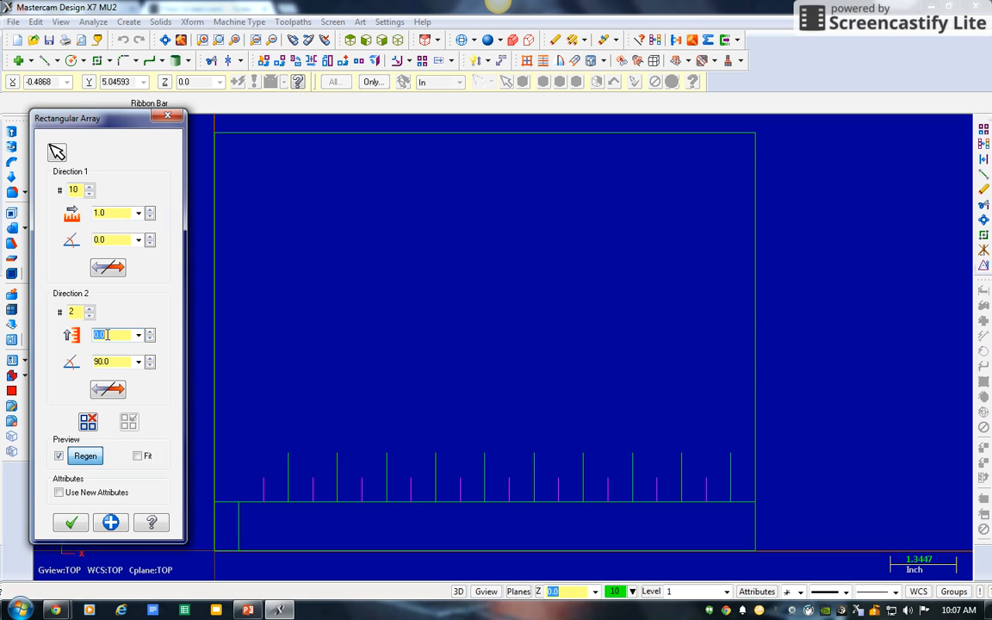
left_click(73, 523)
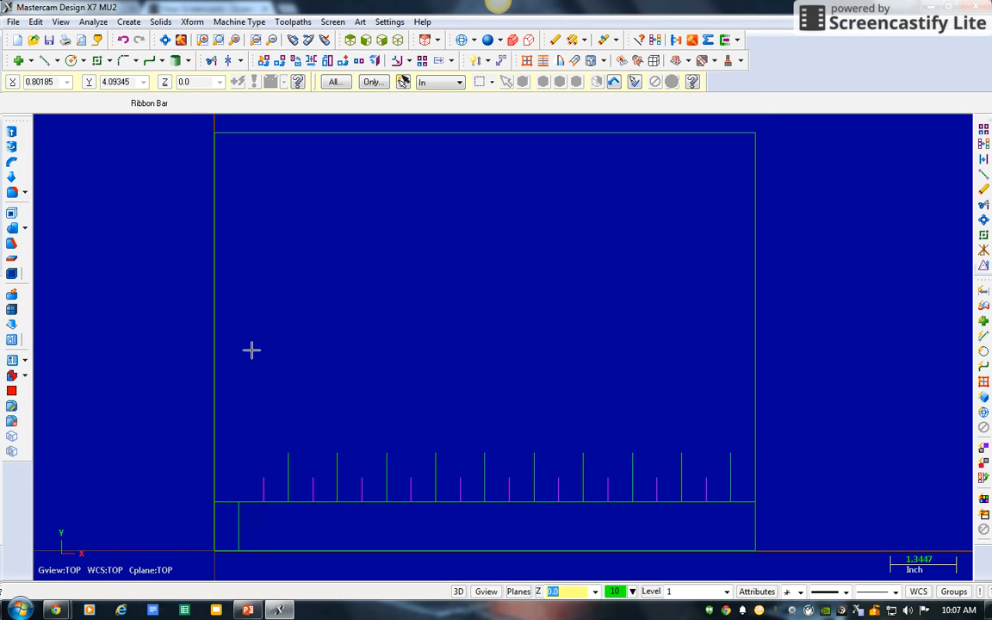
left_click(656, 40)
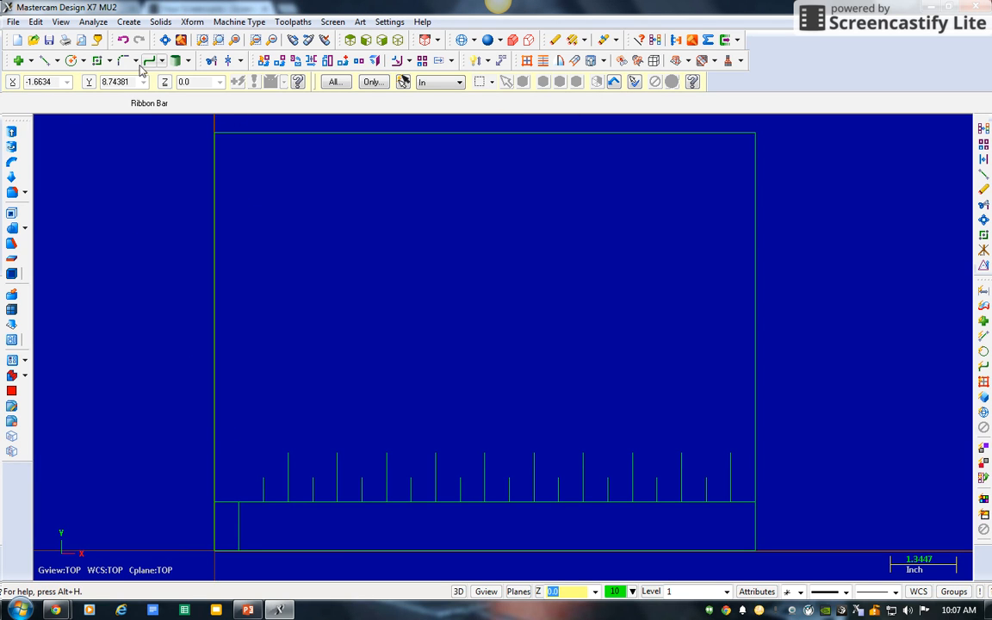
Step: Draw a line 0.25 inch long at 90 degrees upward from the top end of the short trimmed vertical line
left_click(126, 22)
mouse_move(132, 55)
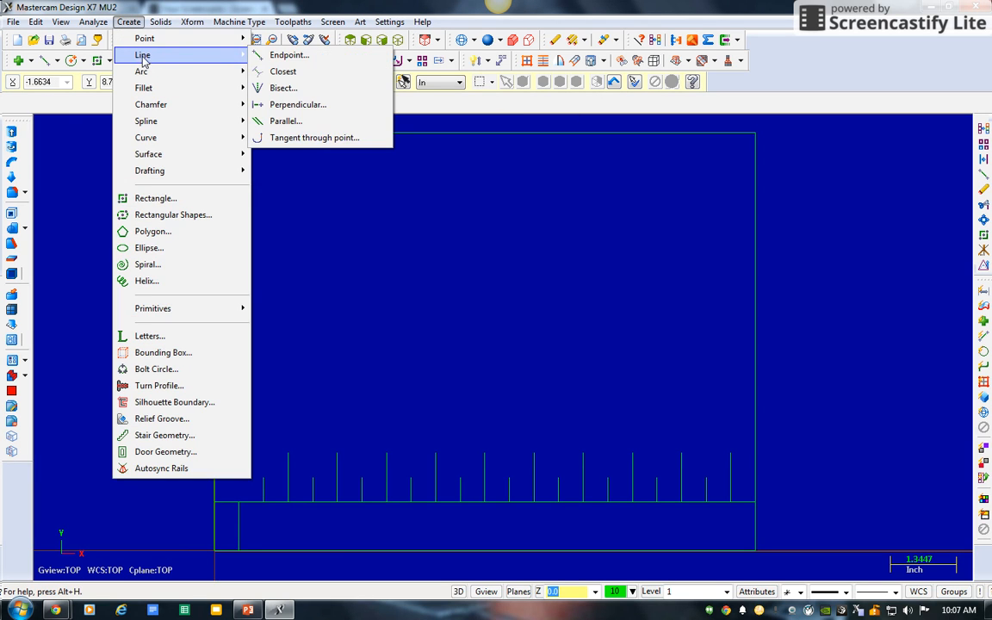
left_click(285, 54)
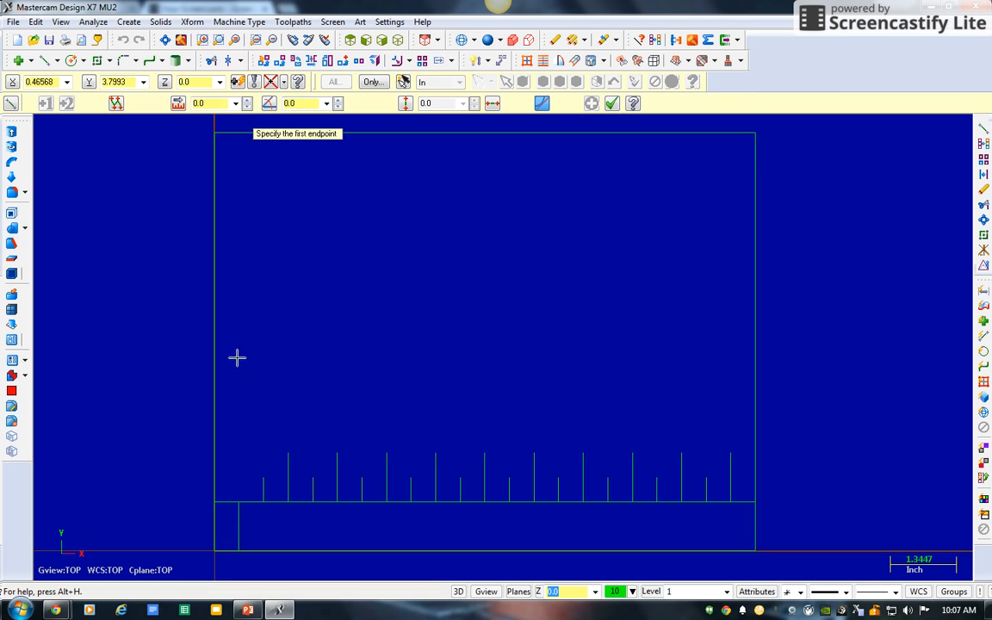
left_click(239, 501)
left_click(223, 104)
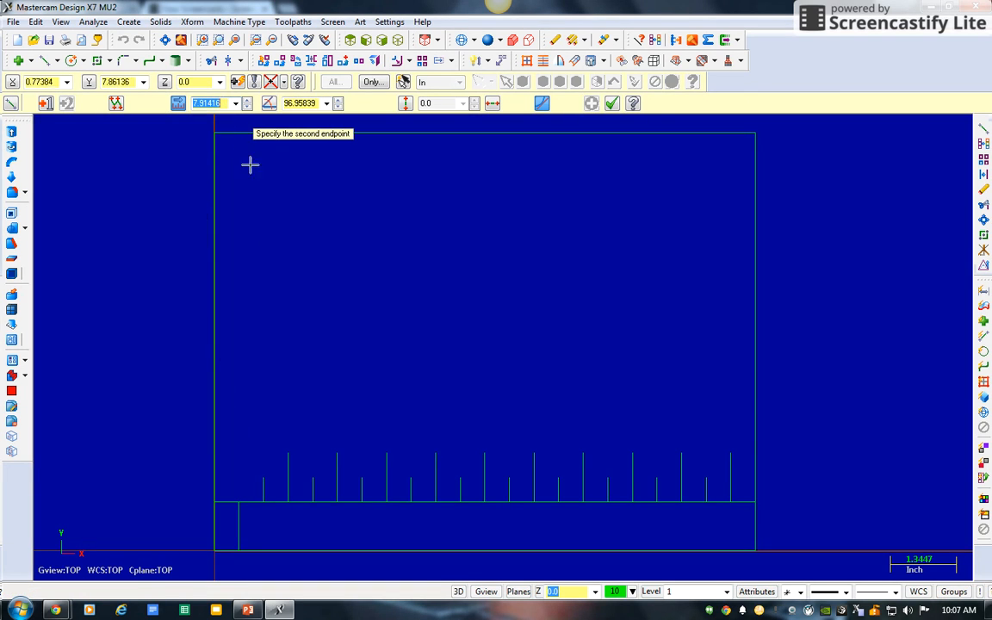
type(".2")
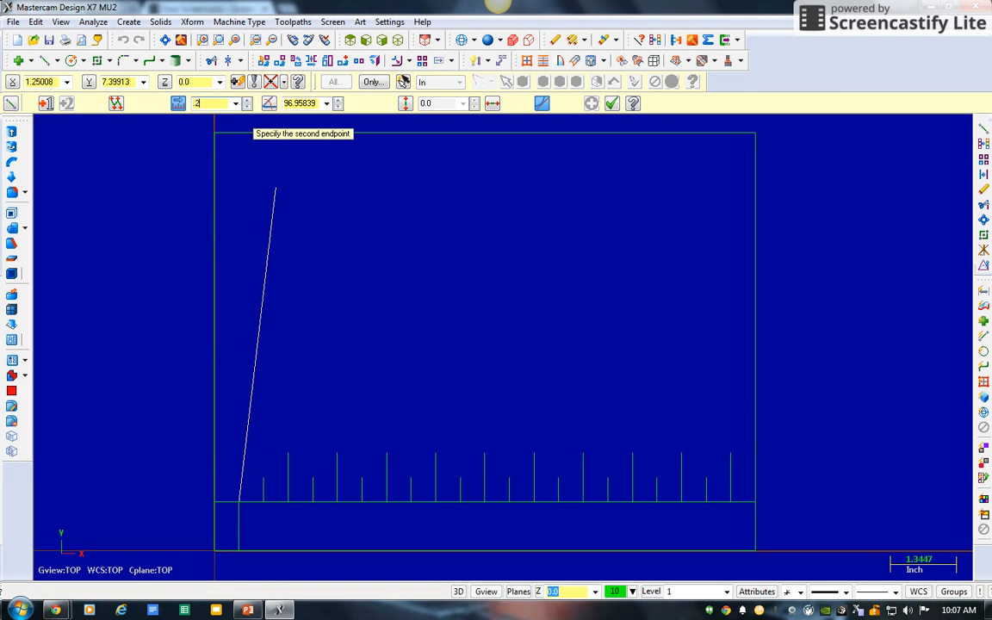
type("5")
left_click(326, 104)
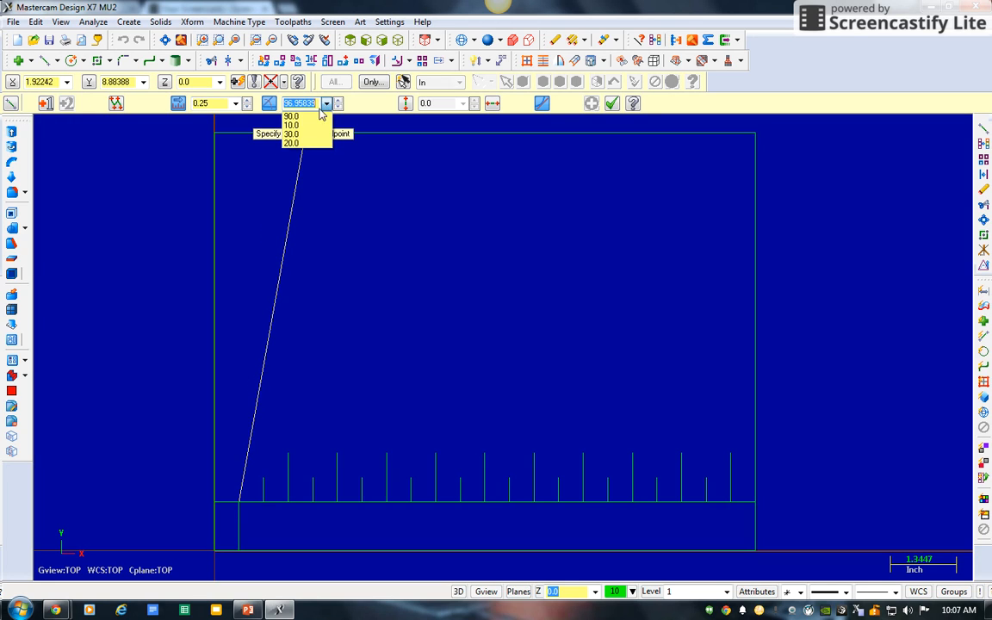
left_click(301, 115)
key("Return")
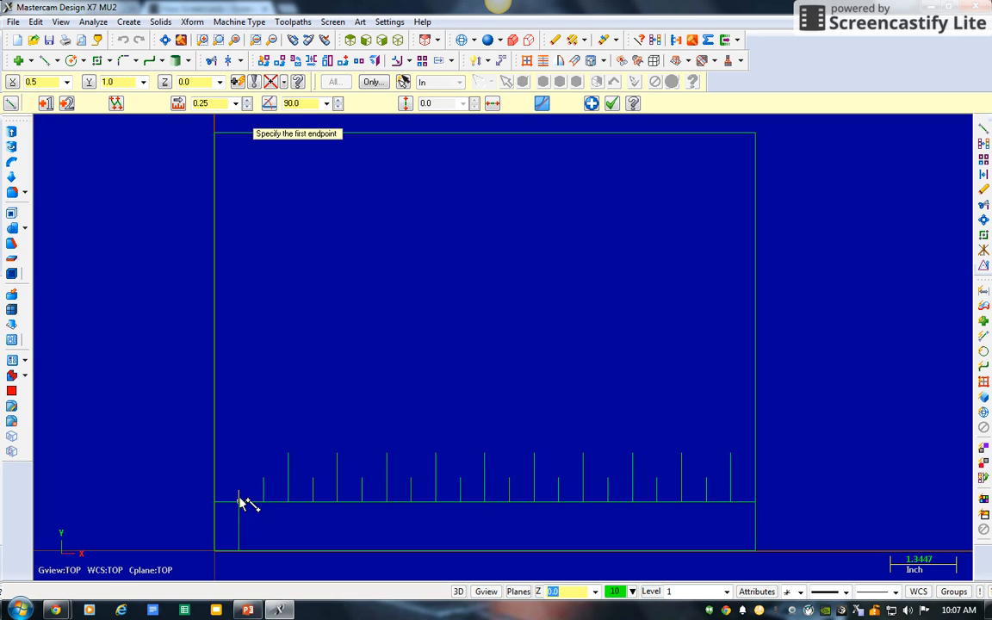
left_click(983, 176)
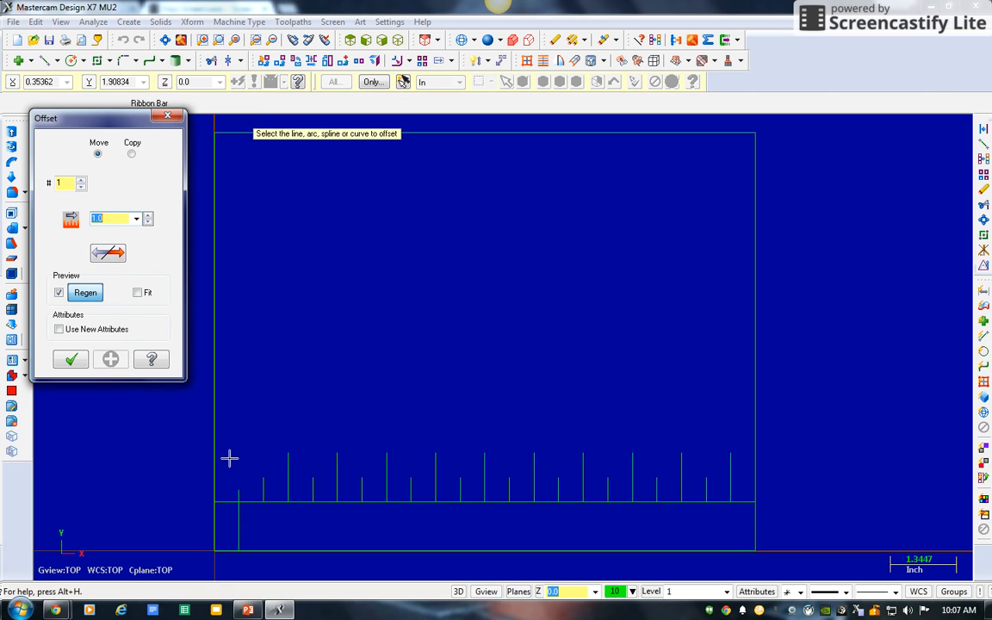
type(".25")
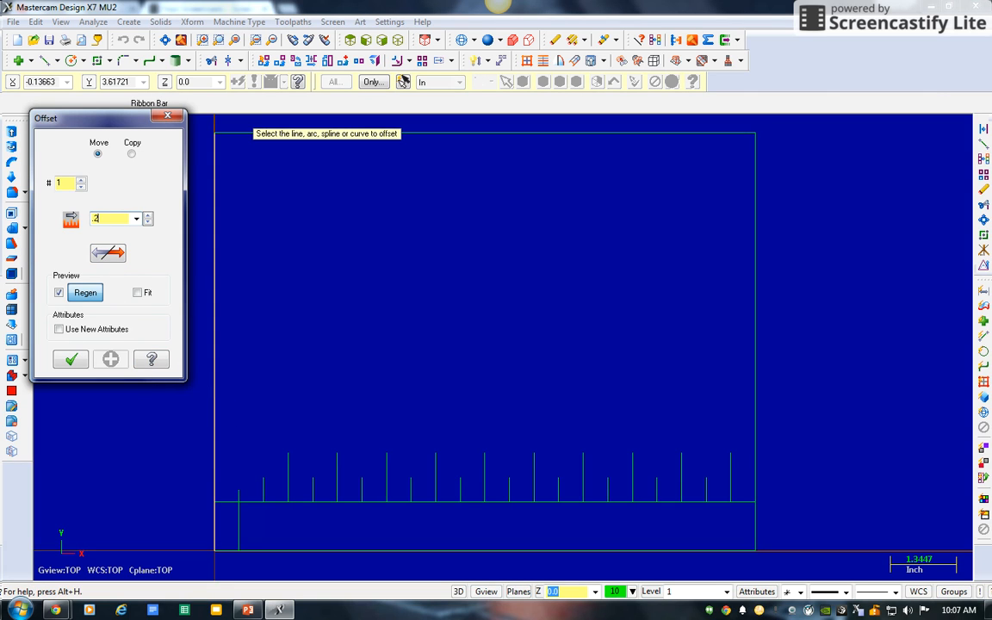
left_click(241, 495)
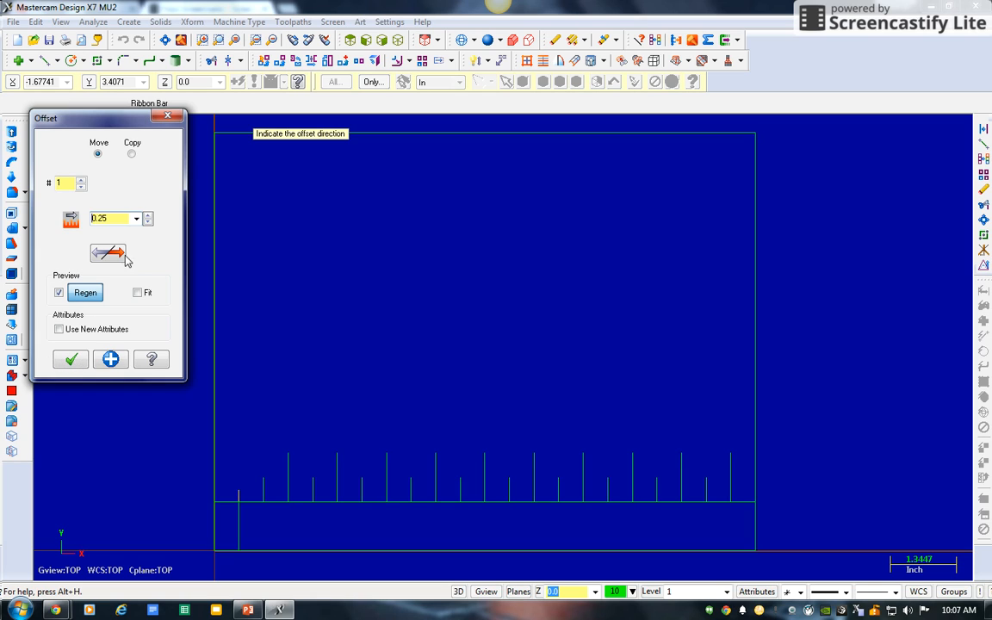
left_click(110, 359)
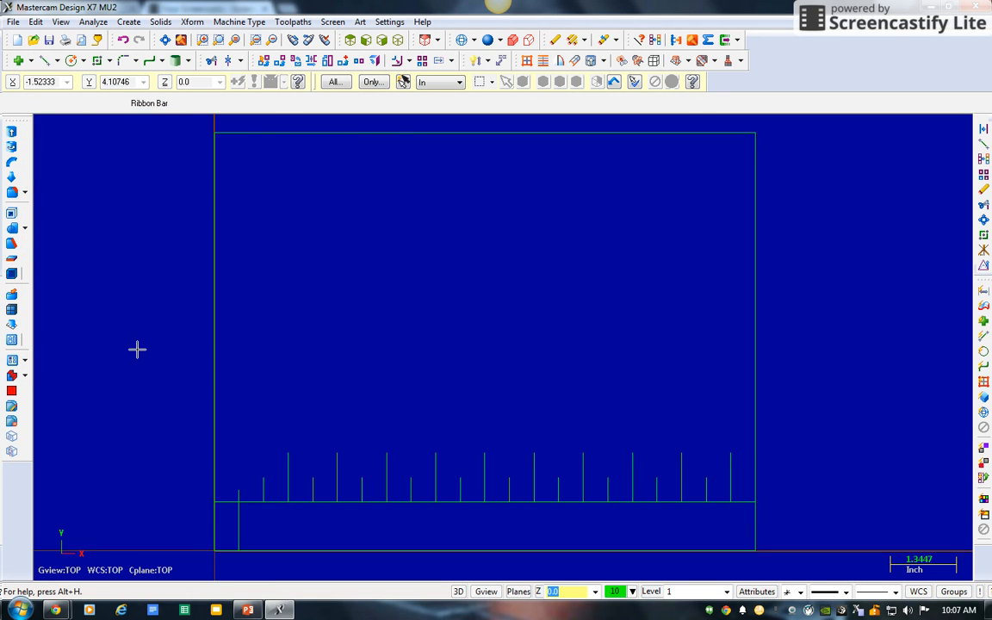
left_click(980, 144)
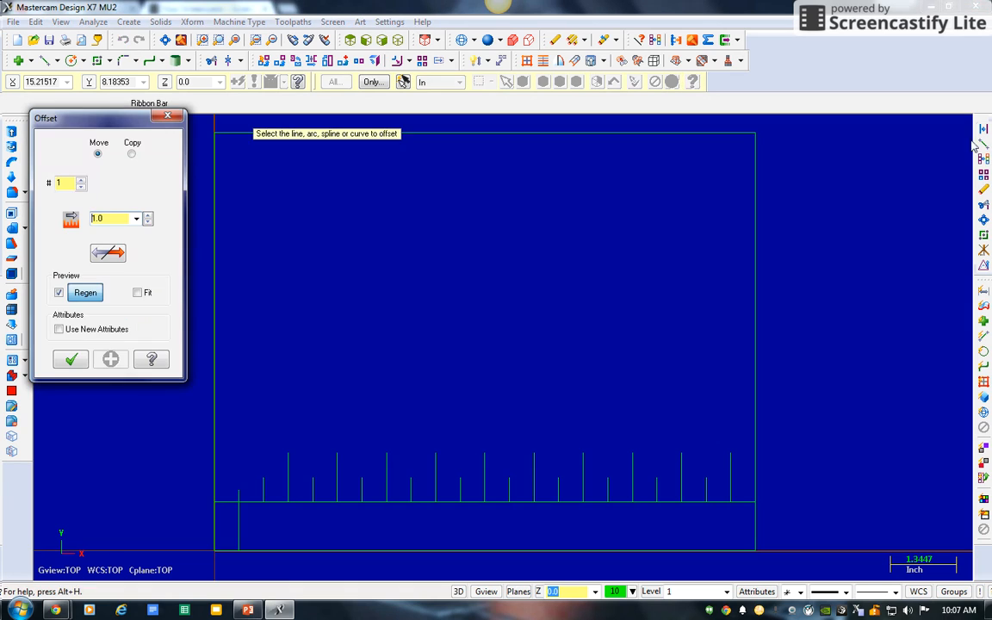
left_click(238, 492)
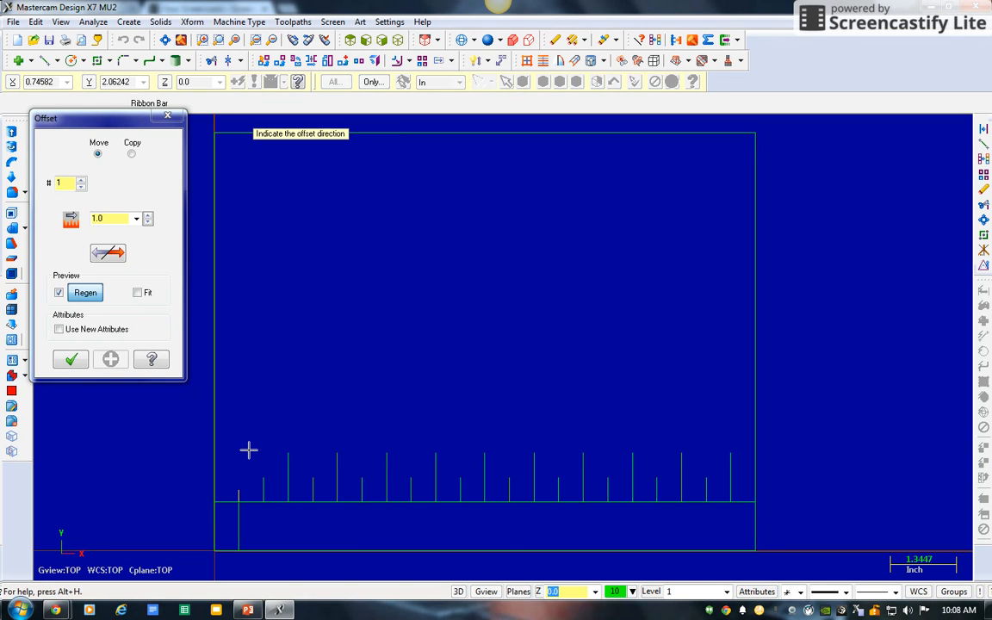
key("Escape")
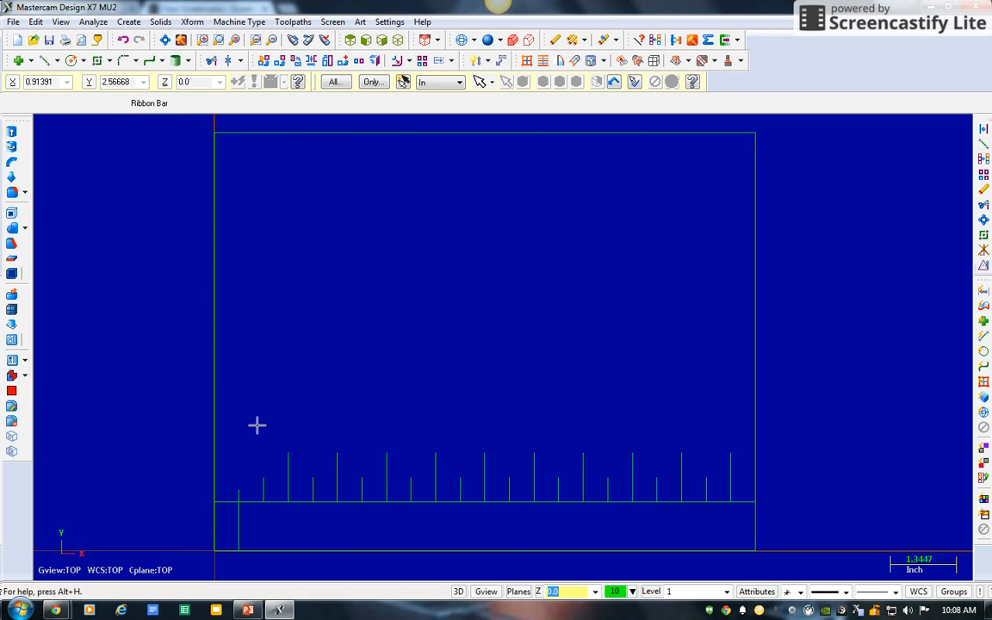
Step: Move the 0.25-inch vertical line 0.25 inch to the right with Offset, without keeping the original
left_click(983, 128)
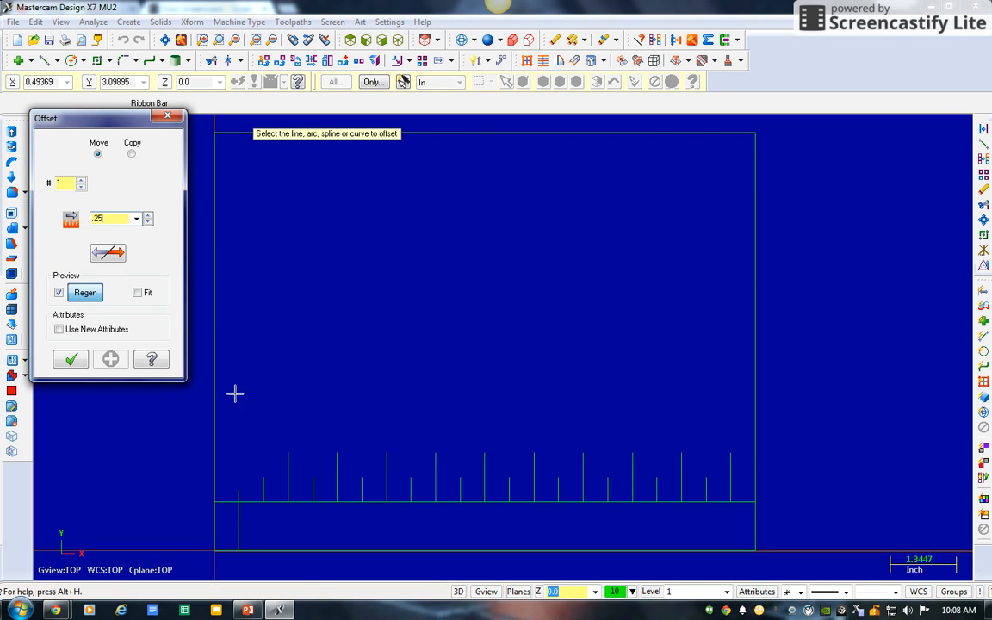
scroll(237, 401, "up", 3)
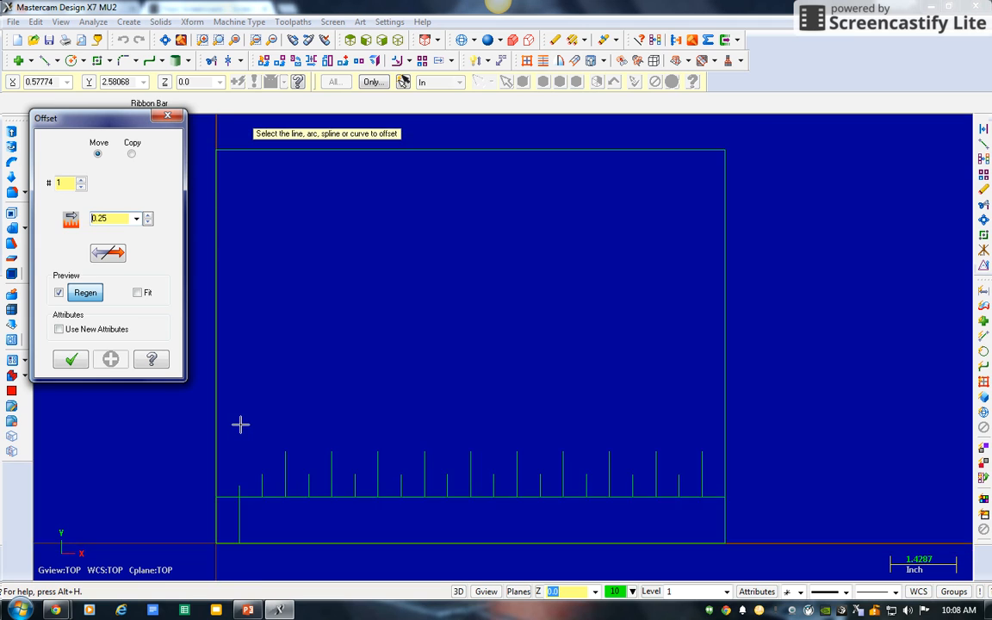
left_click(239, 515)
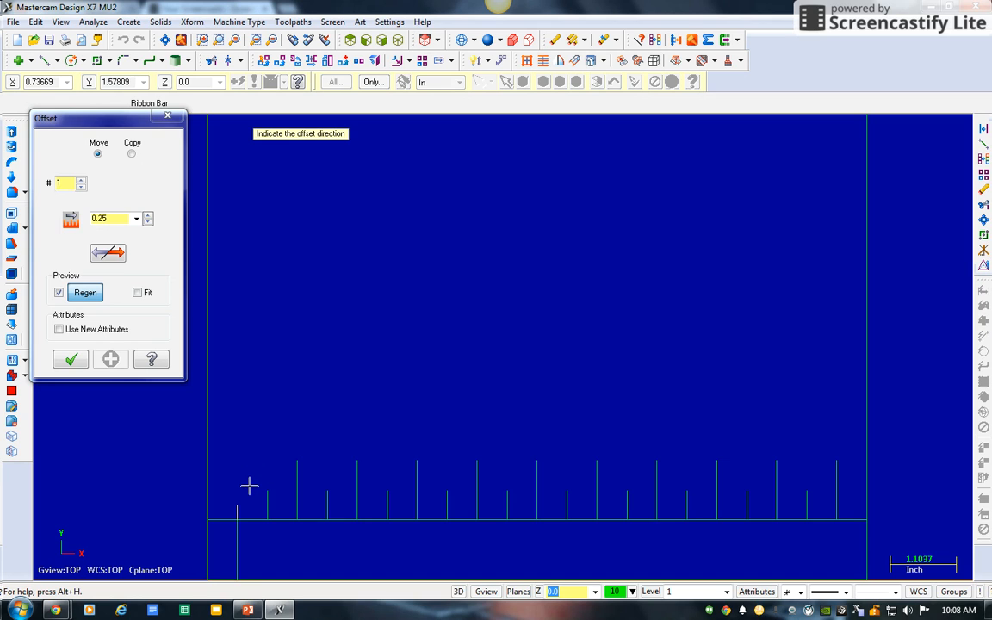
left_click(250, 485)
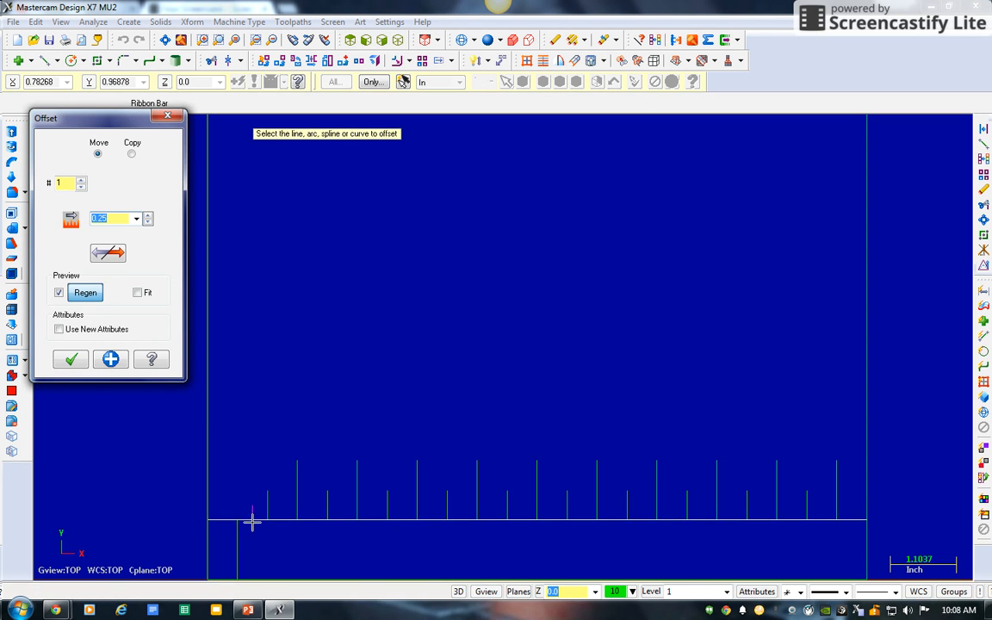
left_click(70, 360)
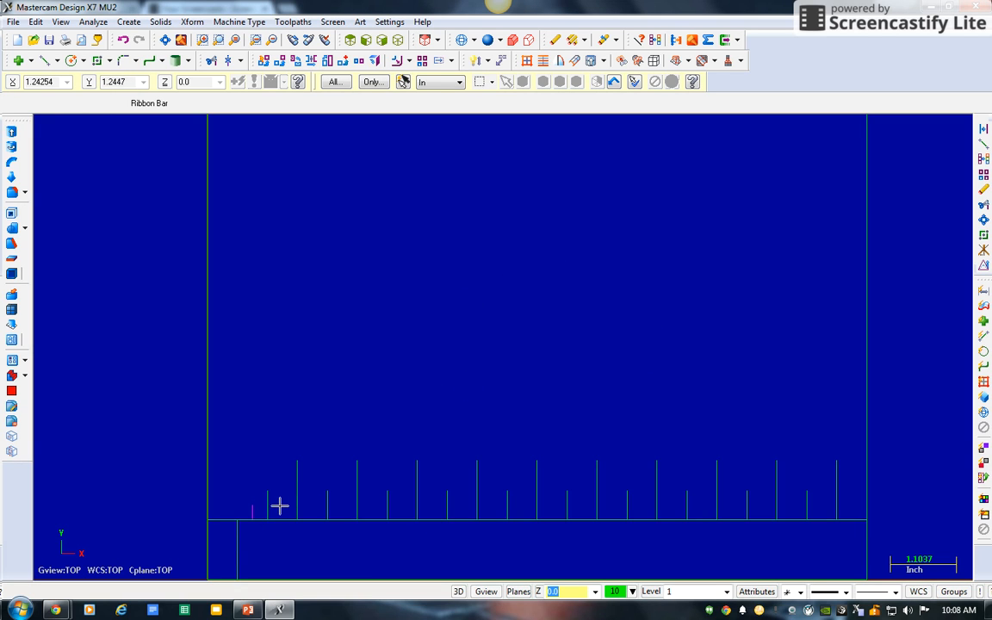
Step: Create a rectangular array of the 0.25-inch line with 20 instances at 0.5 inch spacing and 0 second-direction spacing
left_click(193, 23)
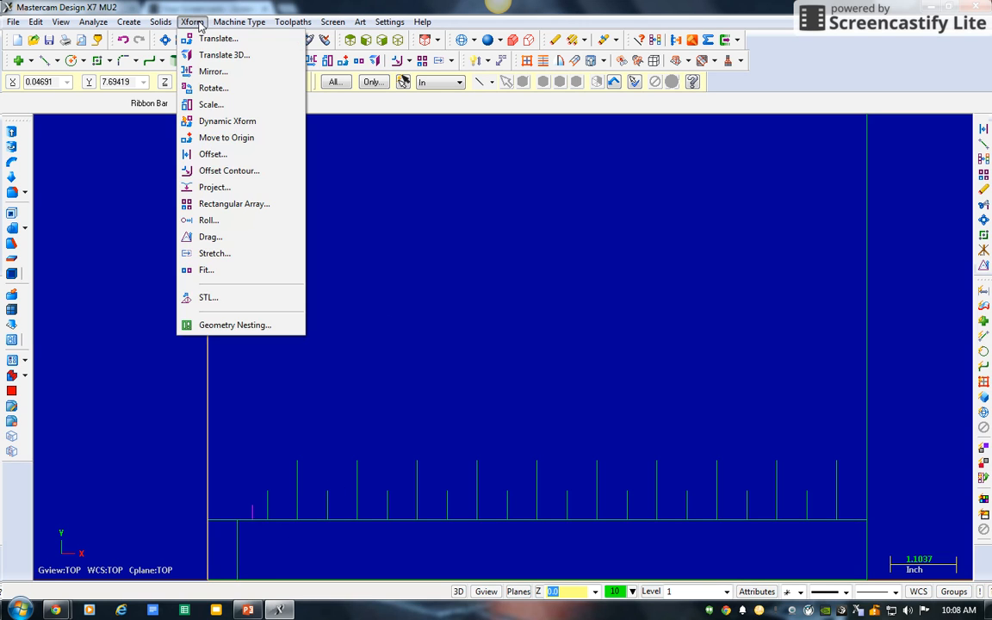
left_click(221, 207)
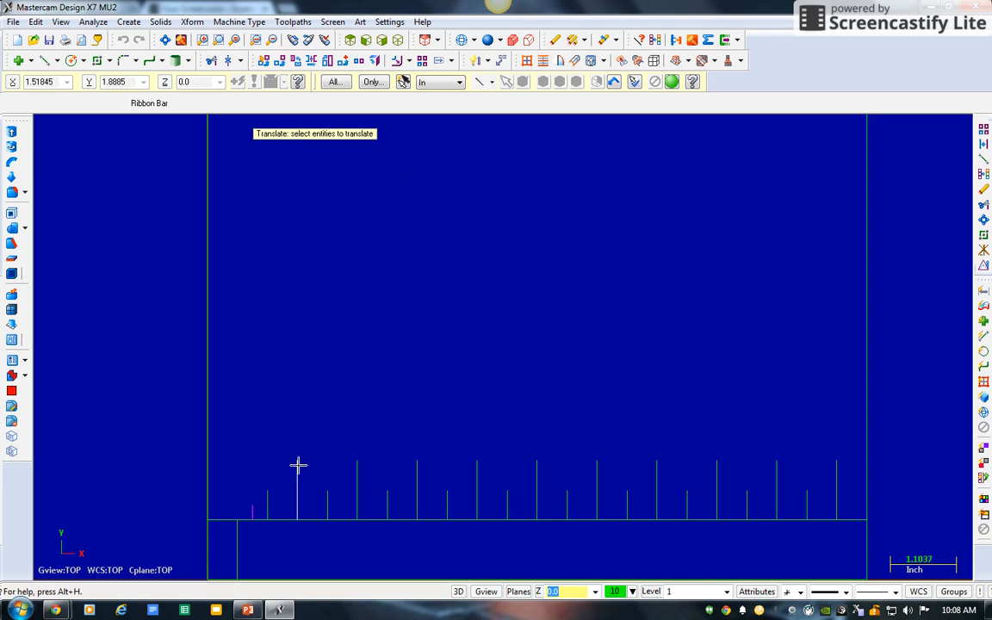
left_click(249, 510)
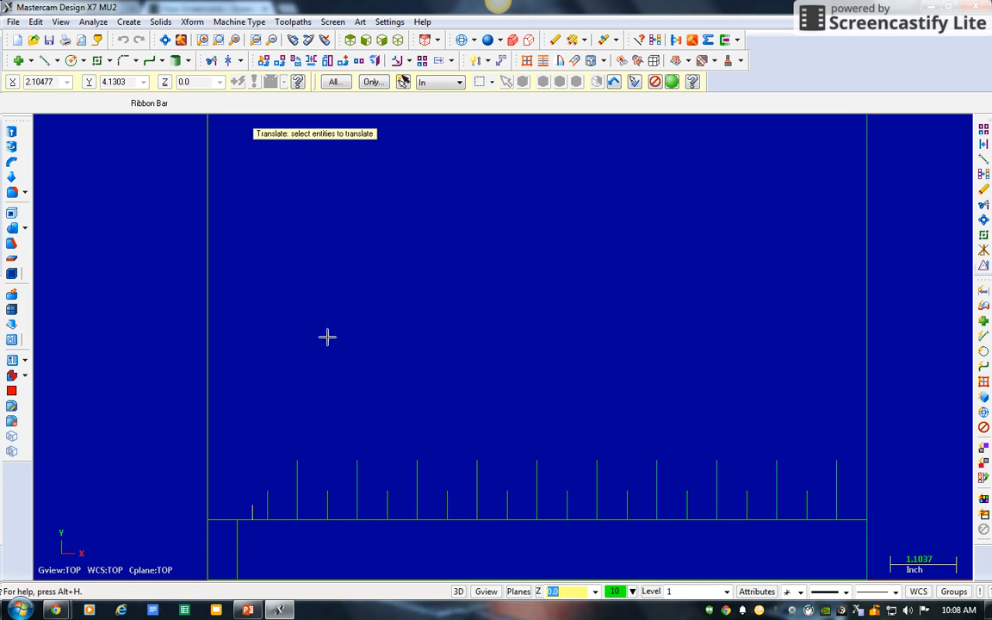
left_click(671, 82)
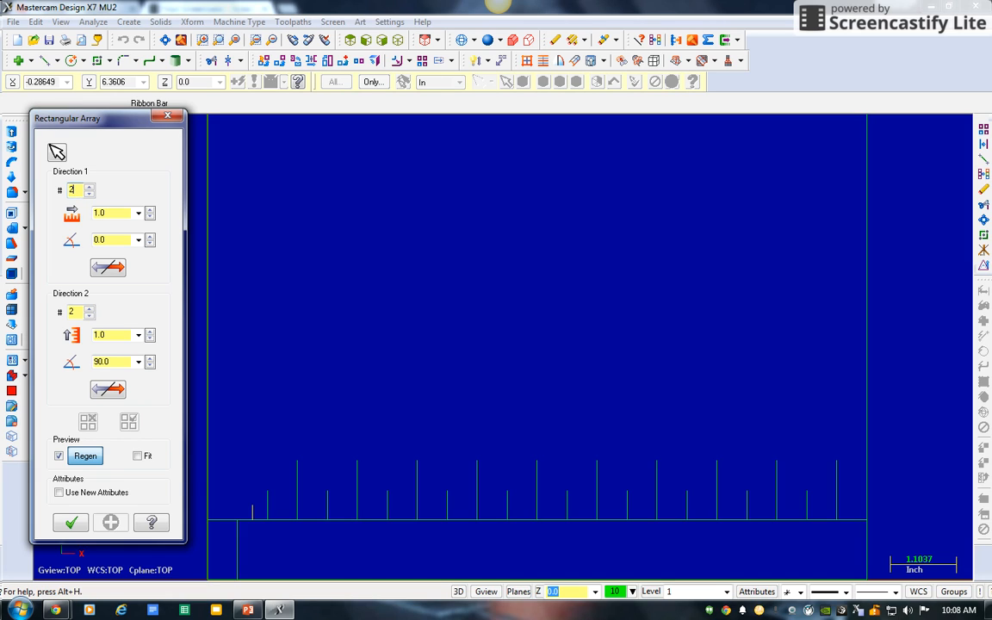
left_click(106, 213)
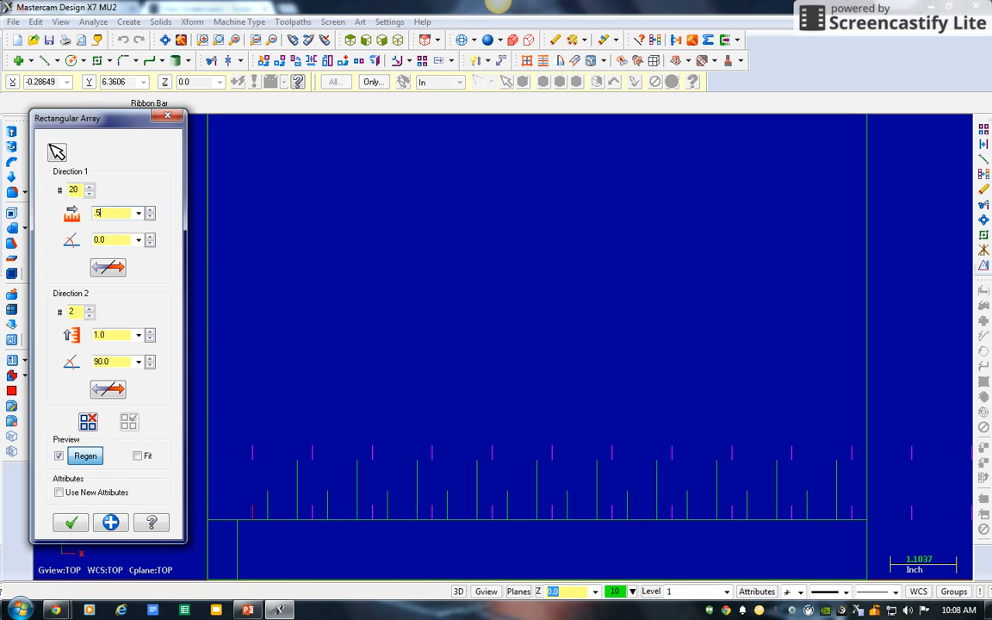
left_click(101, 335)
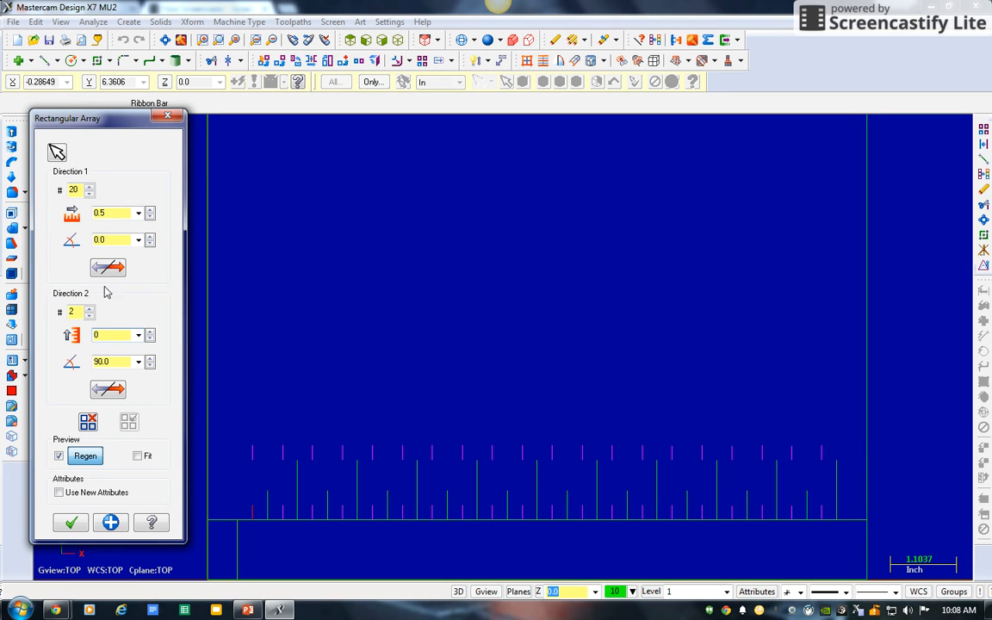
left_click(106, 213)
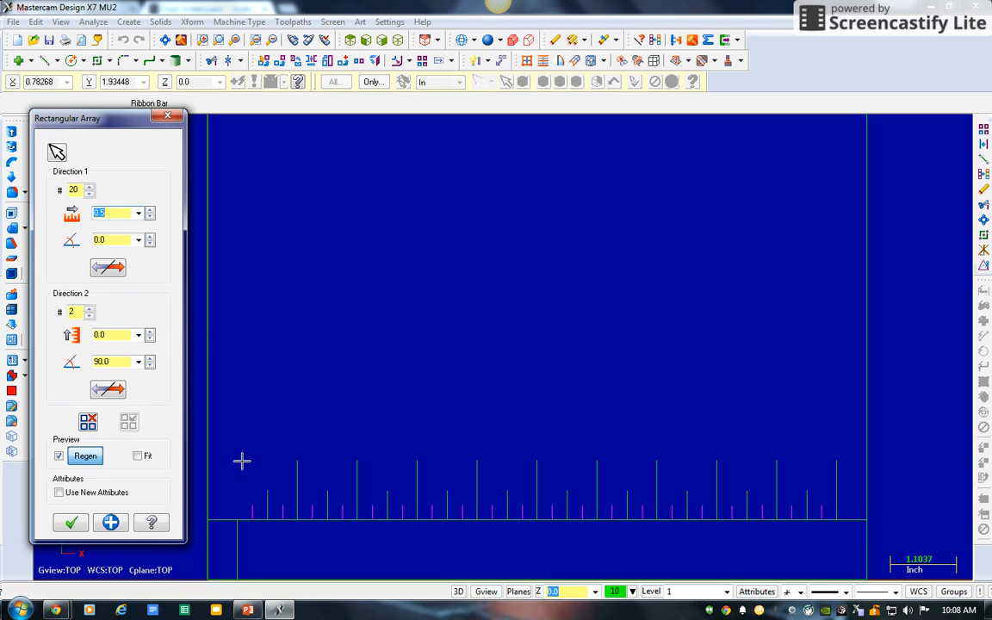
left_click(70, 523)
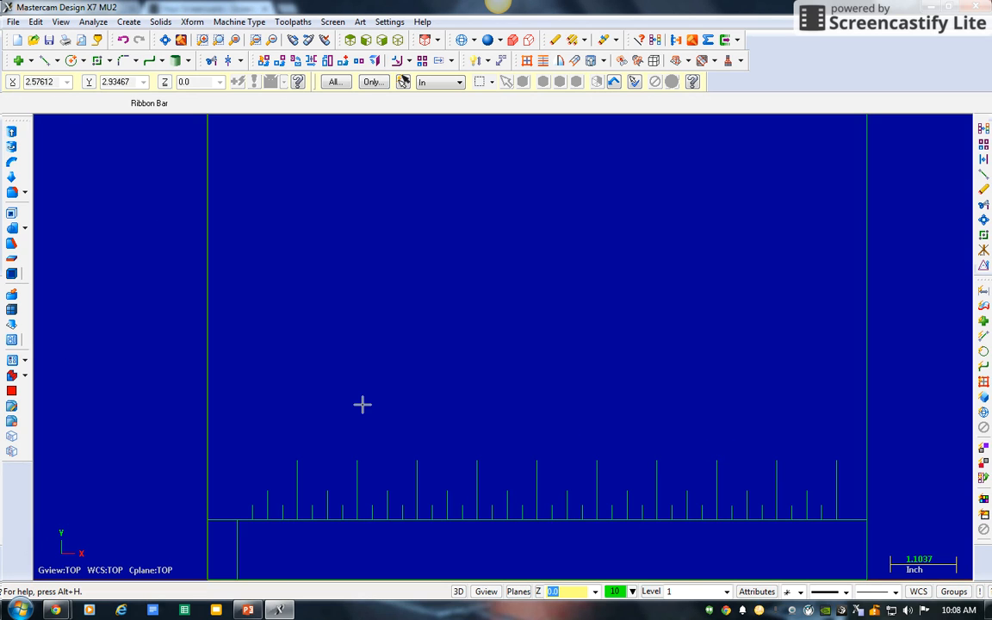
Step: Create the number 1 as 0.25-inch-high letters and place it just left of the first 1-inch line's upper end
left_click(128, 21)
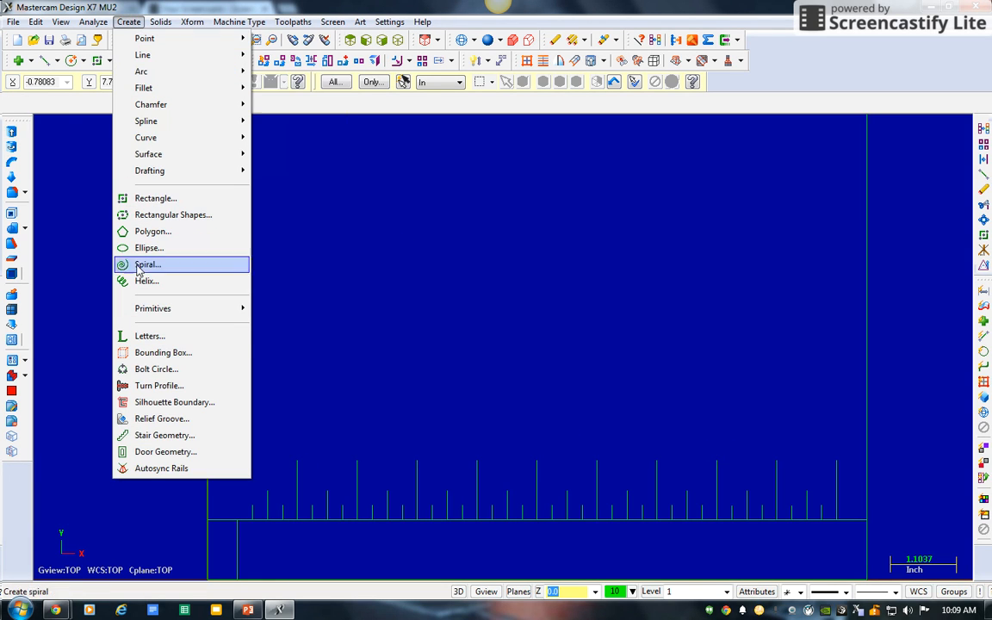
left_click(143, 336)
left_click(65, 233)
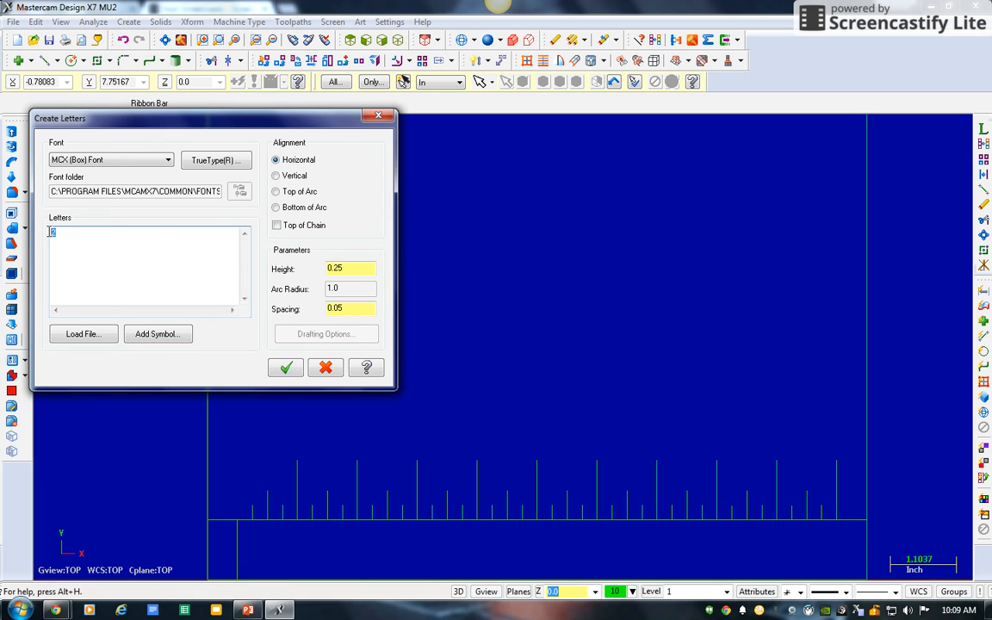
left_click(346, 267)
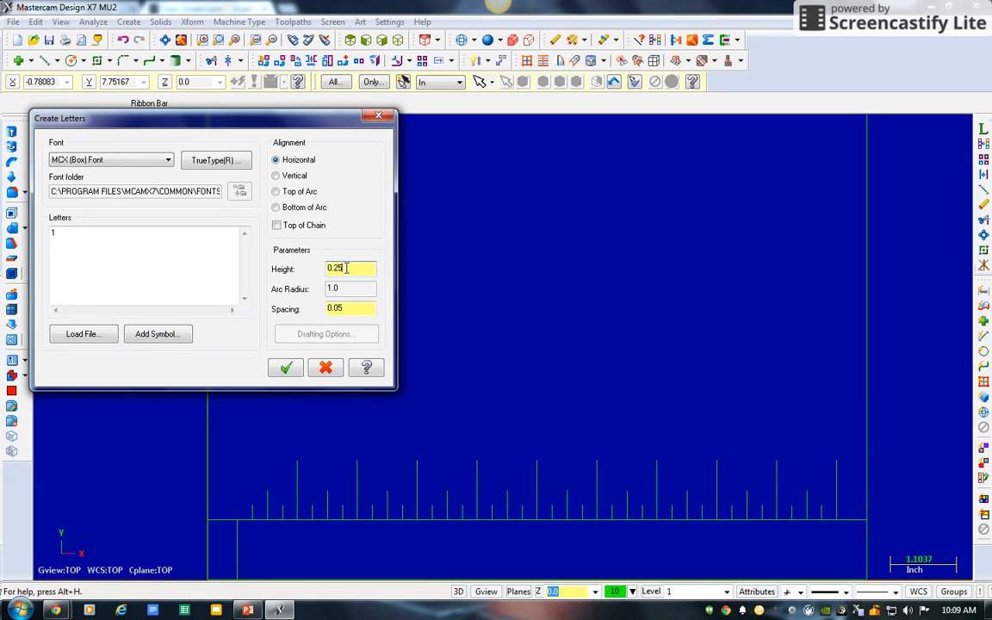
type("1")
left_click(286, 368)
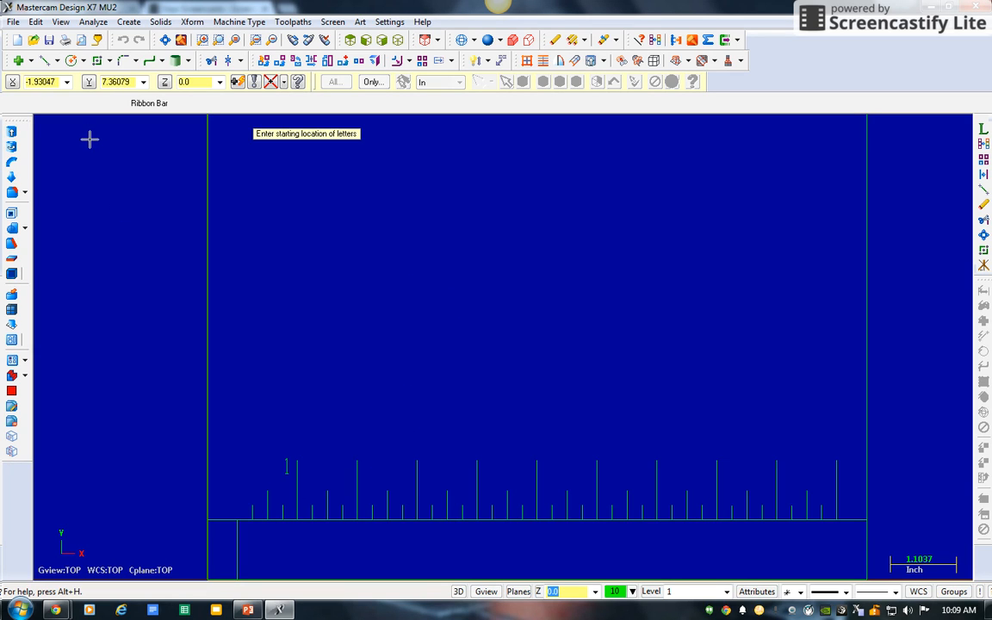
left_click(125, 22)
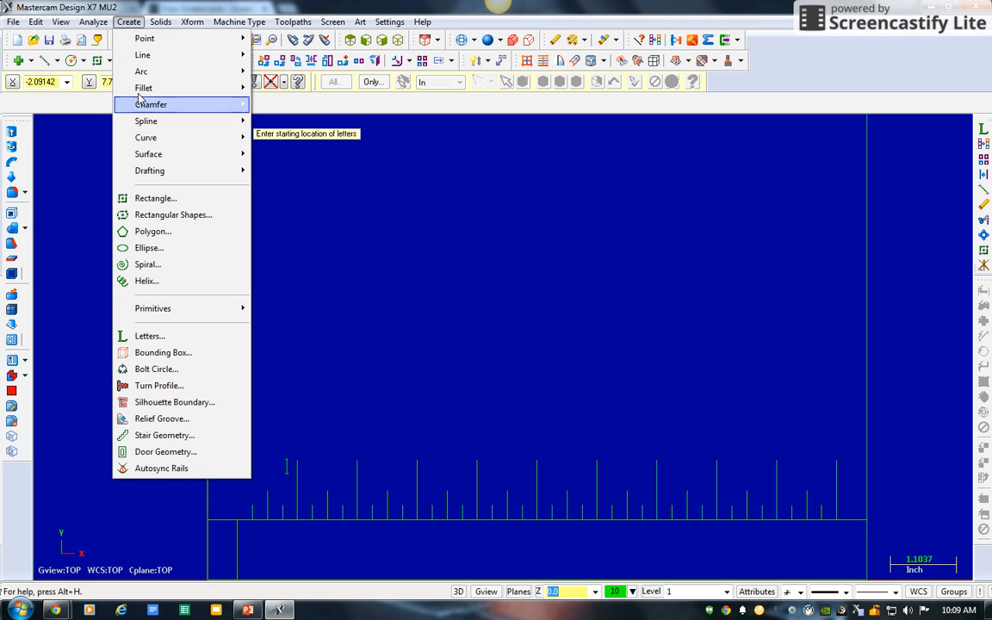
left_click(165, 335)
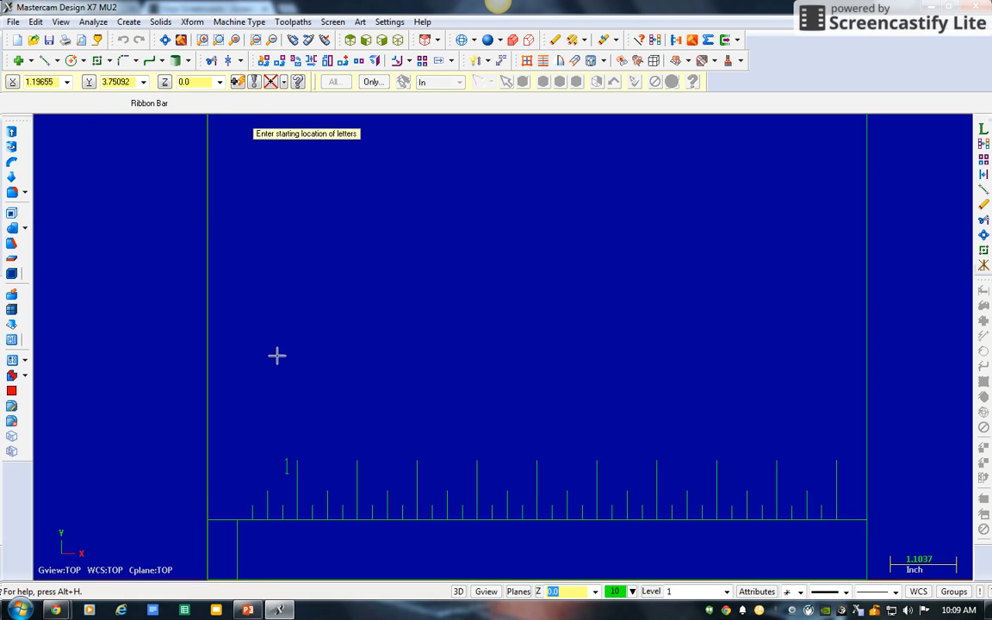
key("Escape")
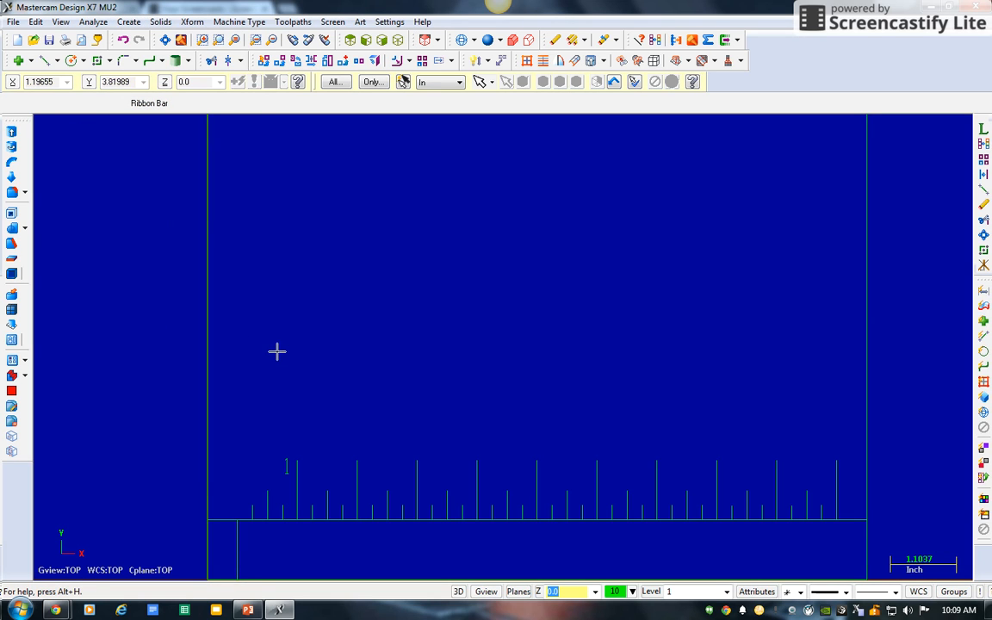
Step: Create the number 2 as 0.25-inch-high letters and place it just left of the second 1-inch line's upper end
left_click(129, 22)
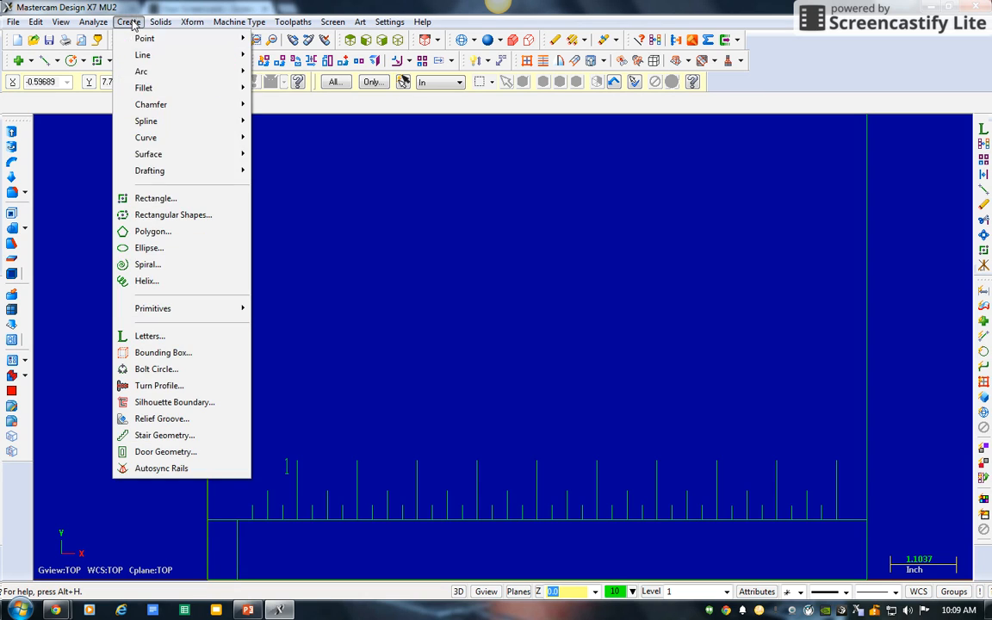
left_click(163, 337)
type("2")
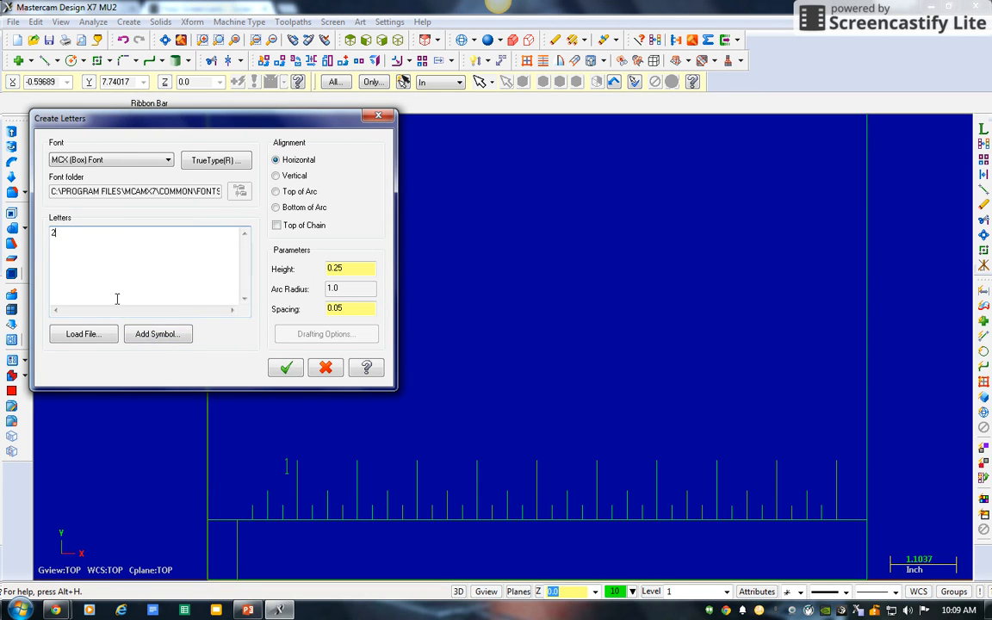
left_click(285, 368)
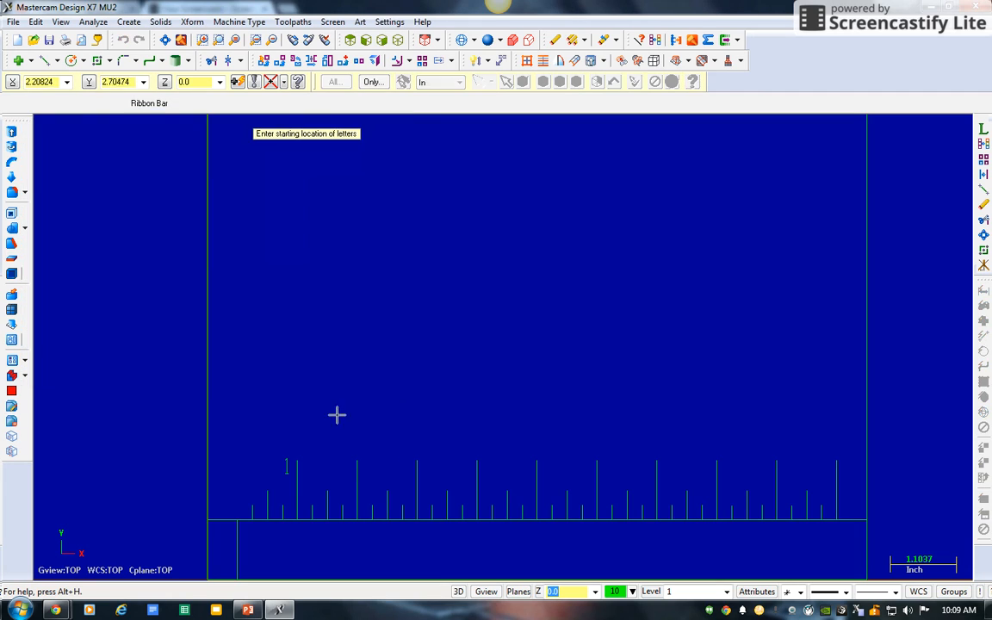
left_click(343, 478)
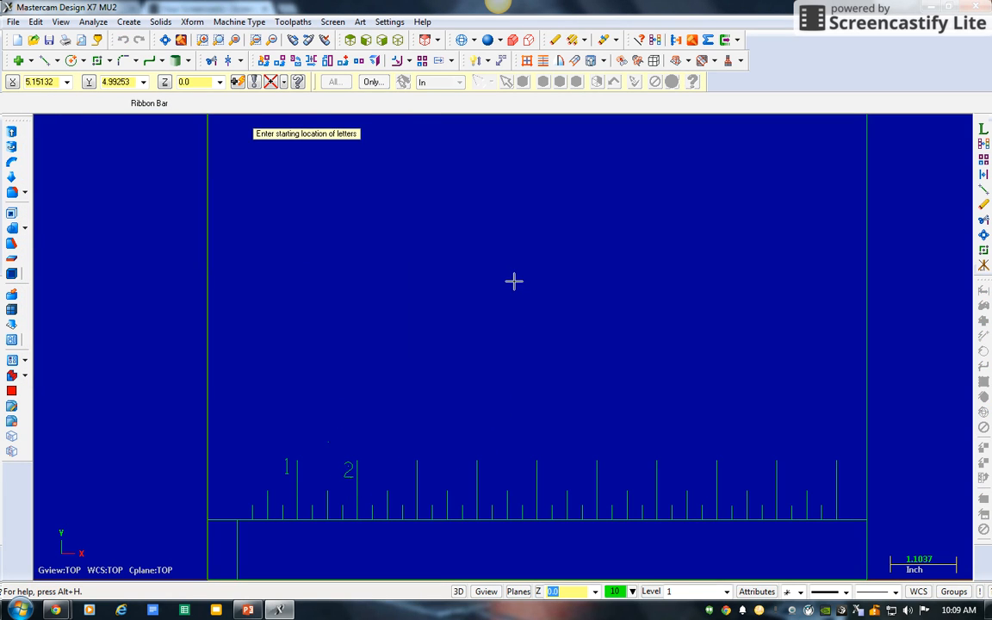
key("Escape")
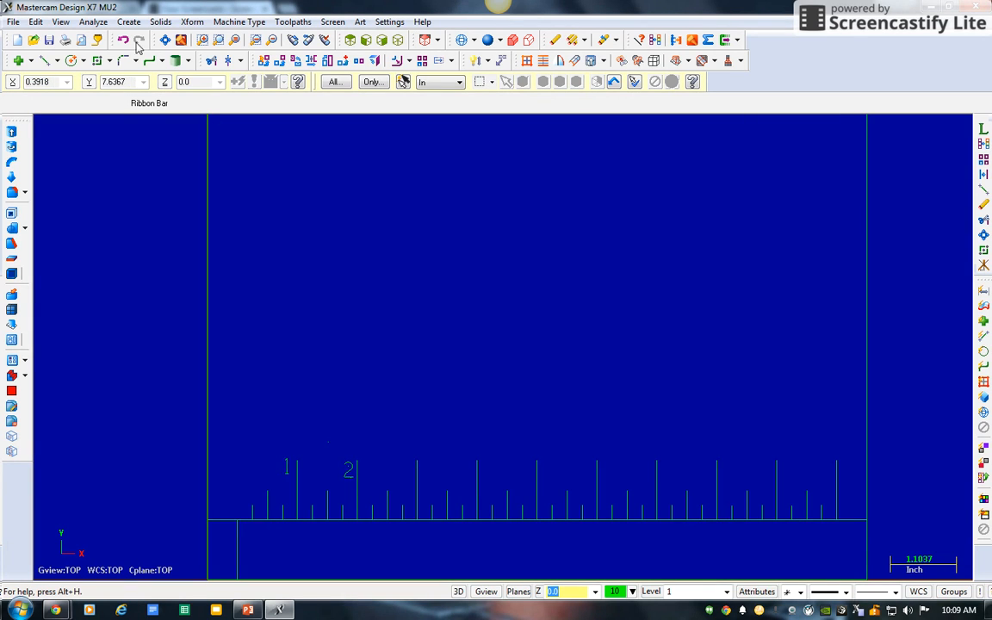
Step: Create the number 3 as 0.25-inch-high letters and place it above the ticks between the second and third 1-inch lines
left_click(128, 22)
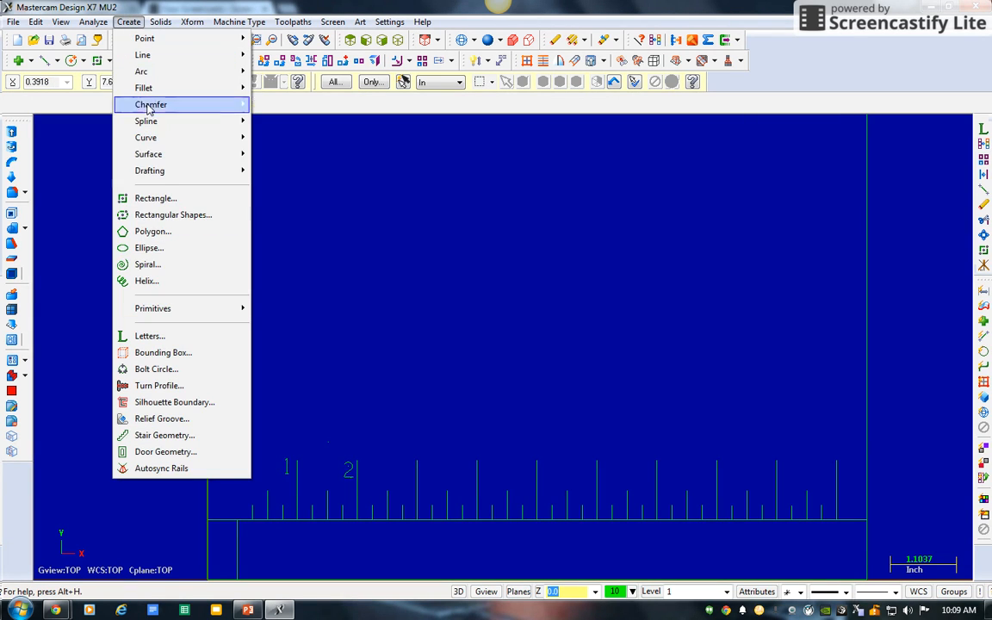
left_click(147, 335)
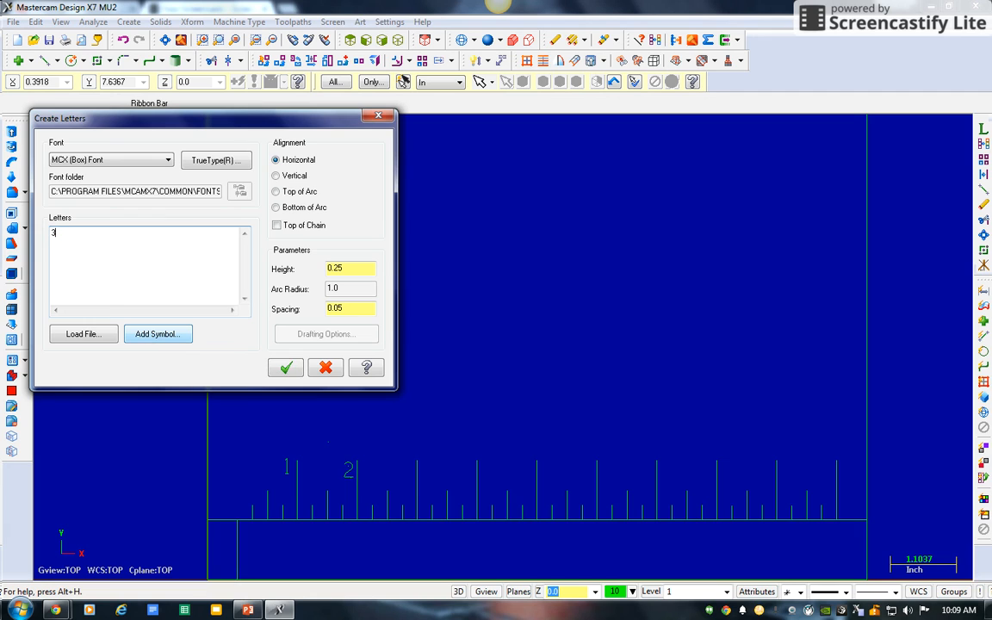
left_click(277, 369)
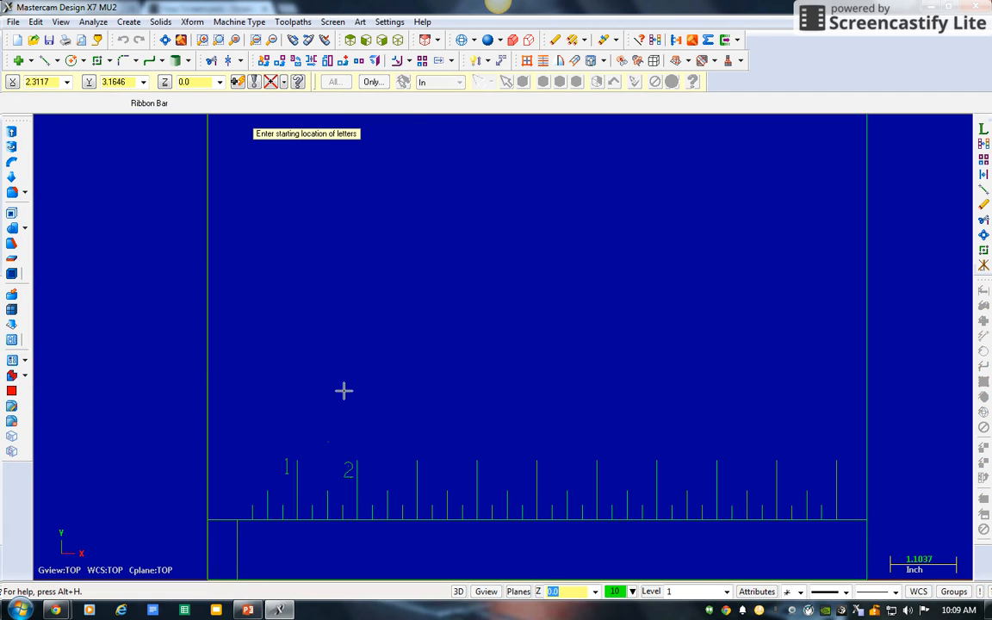
left_click(386, 457)
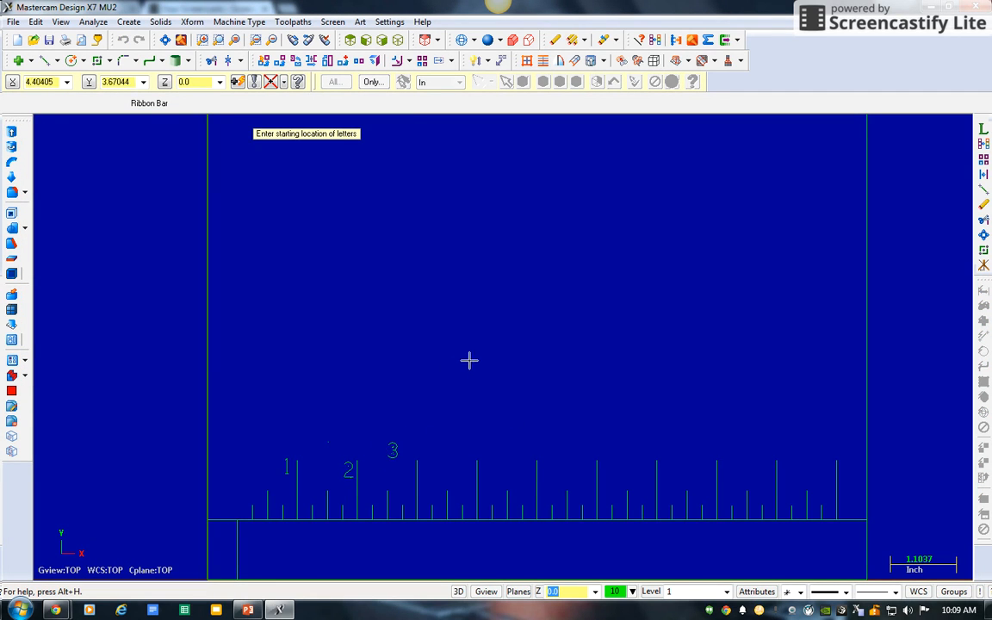
key("Escape")
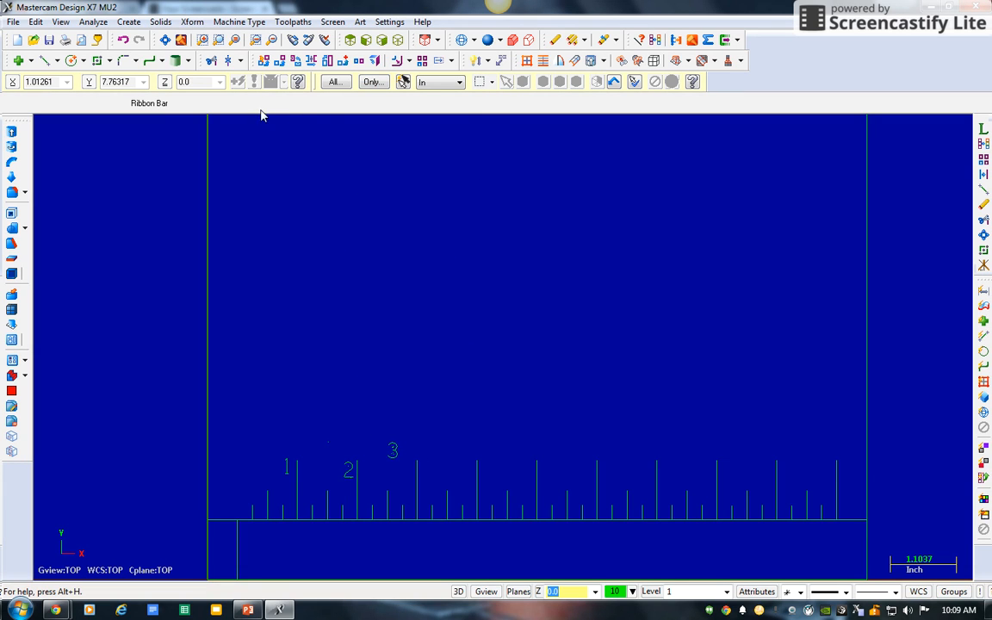
Step: Move the number 3 with Drag to just left of the third 1-inch line's upper end and clear the result colors
left_click(192, 21)
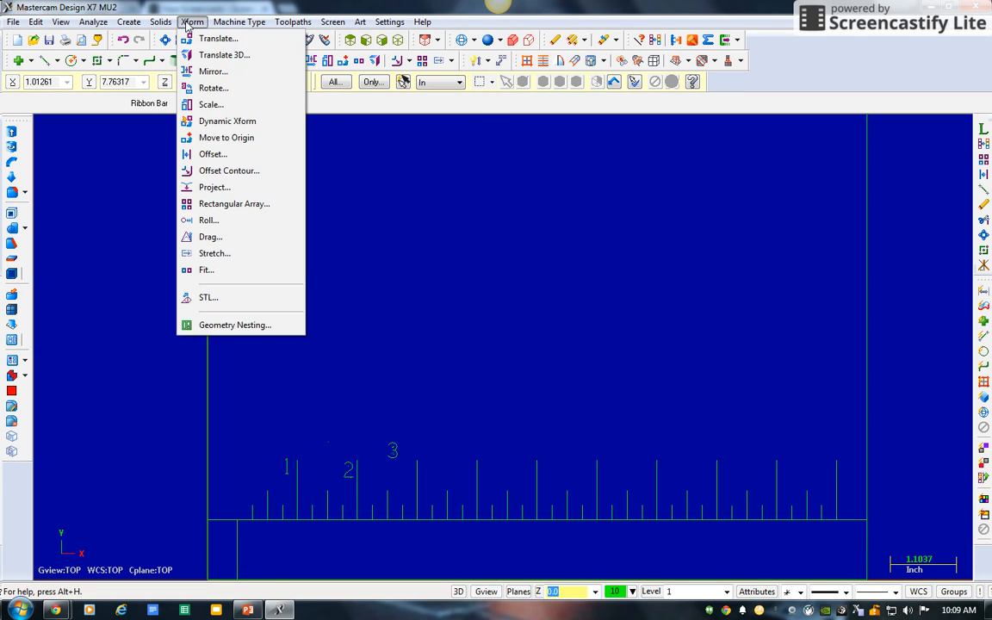
left_click(206, 234)
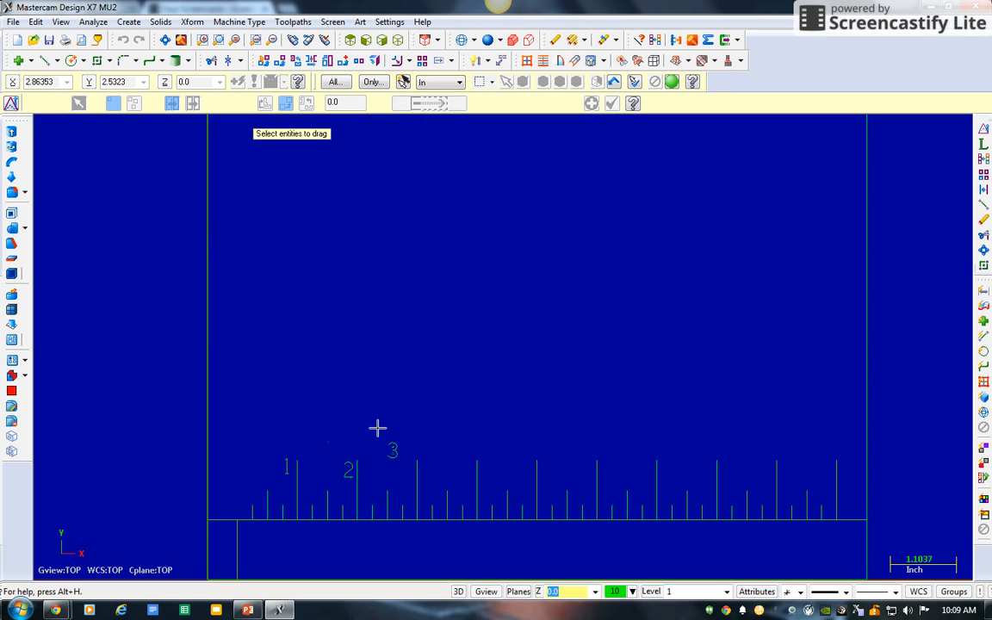
left_click_drag(376, 428, 405, 472)
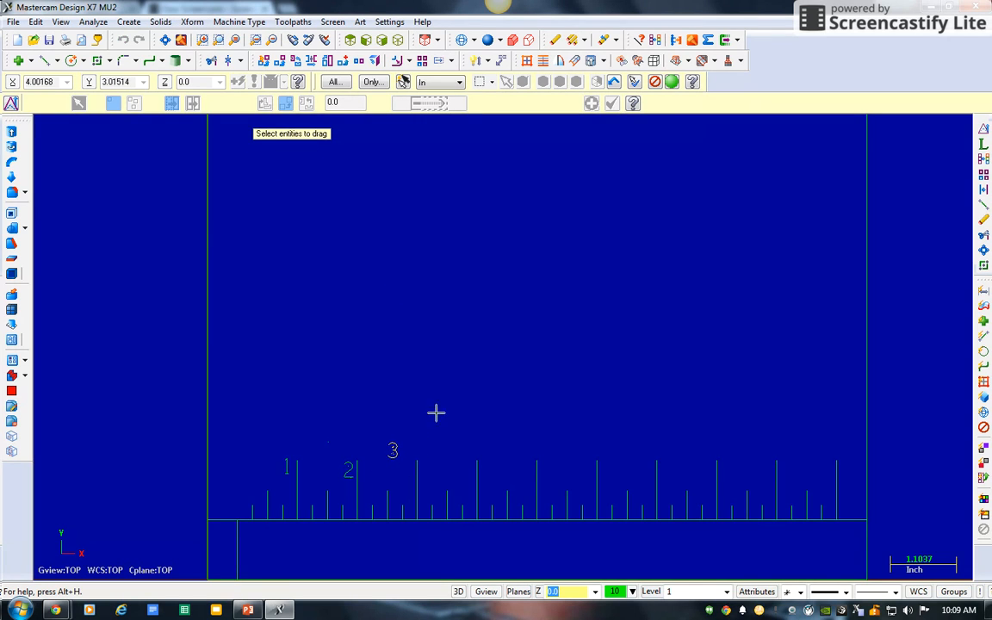
left_click(671, 82)
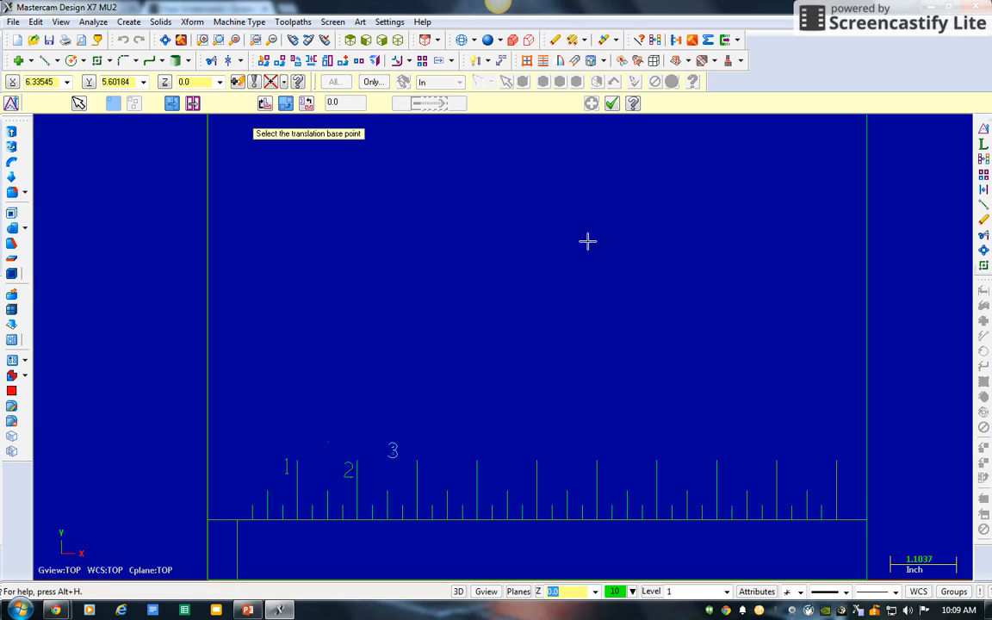
left_click(388, 454)
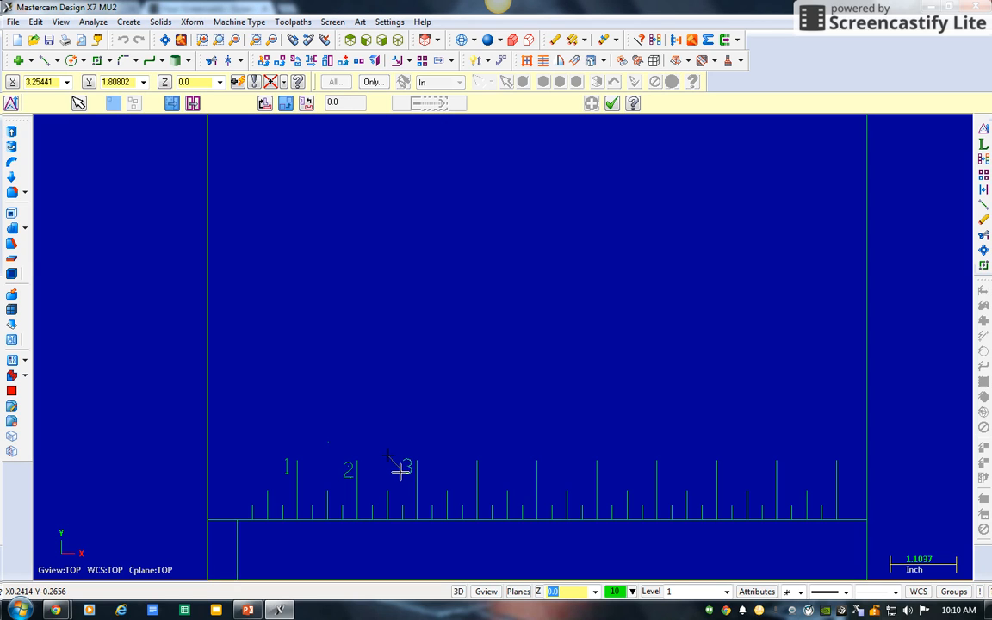
left_click(401, 465)
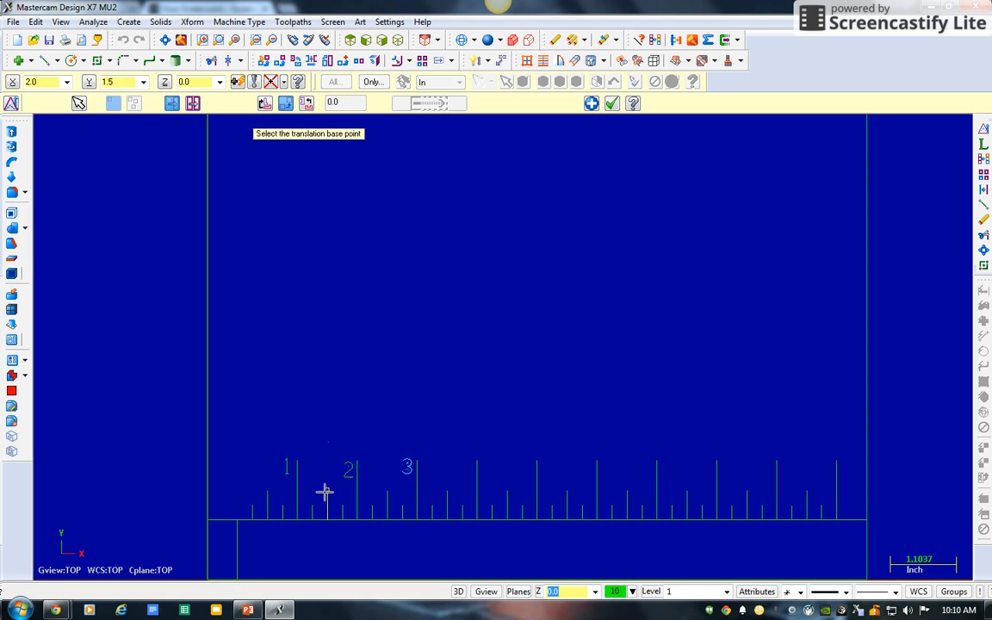
left_click(612, 104)
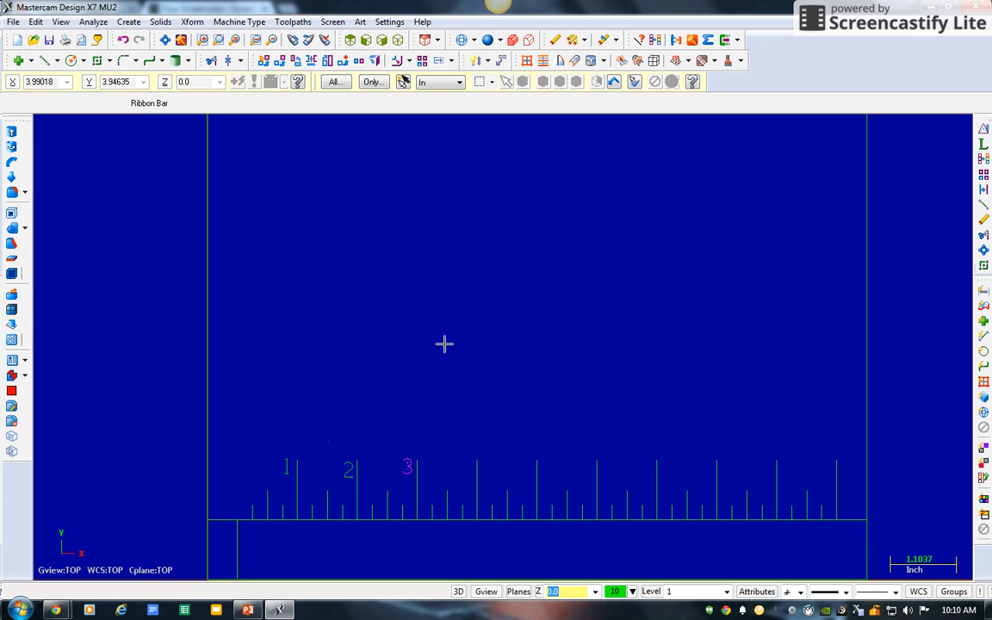
left_click(657, 40)
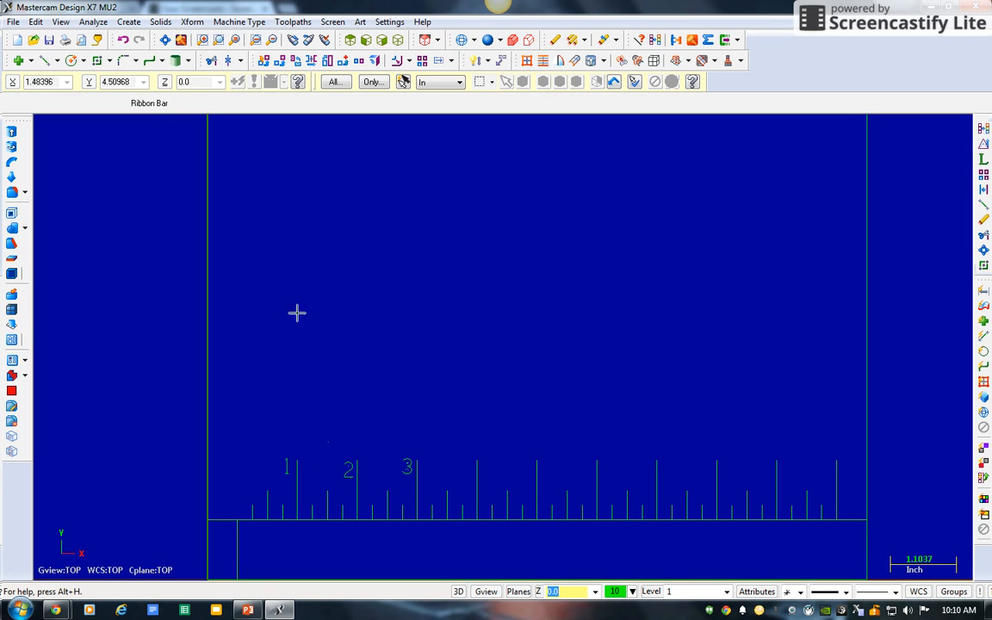
Step: Move the number 2 slightly up and left with Drag so it lines up with the numbers 1 and 3
left_click(191, 21)
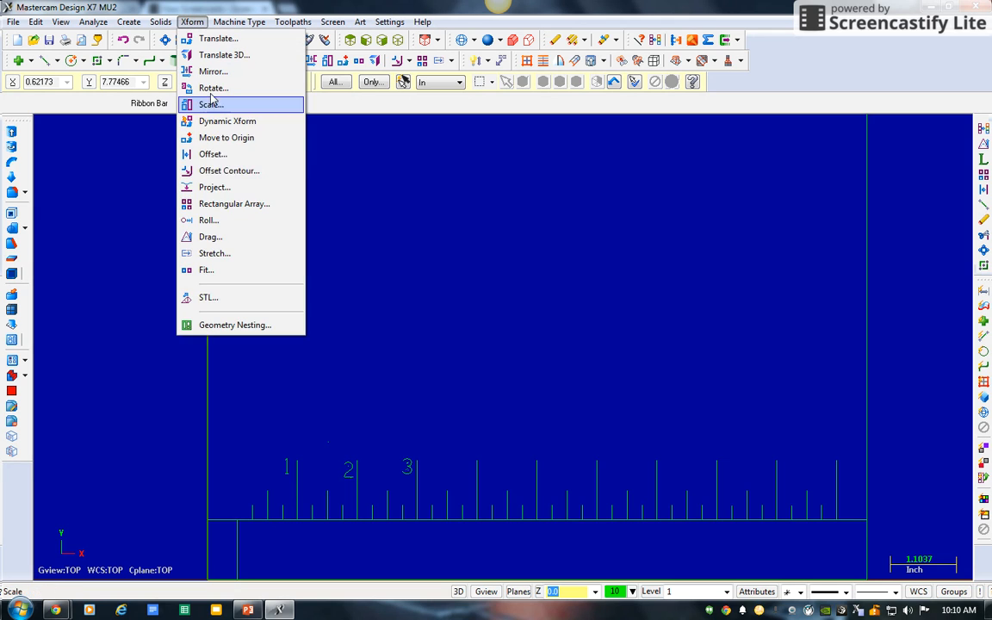
left_click(210, 240)
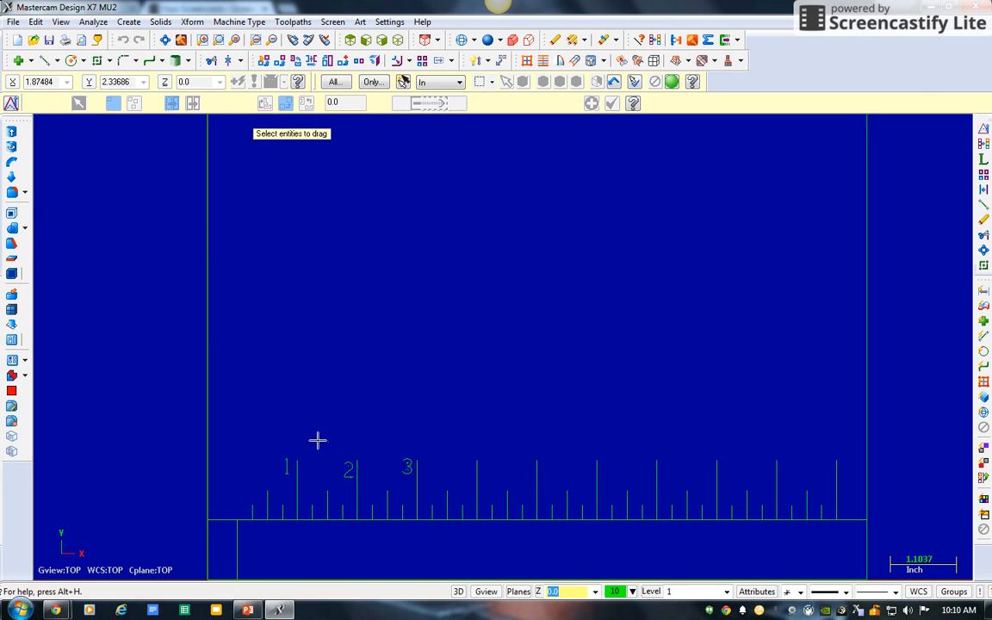
left_click_drag(318, 440, 365, 490)
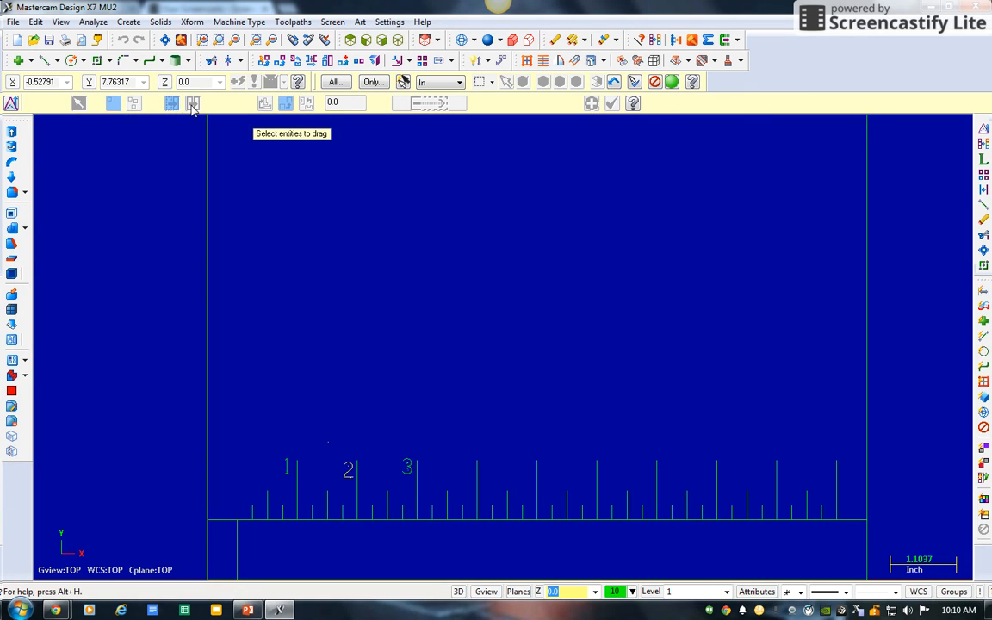
left_click(674, 80)
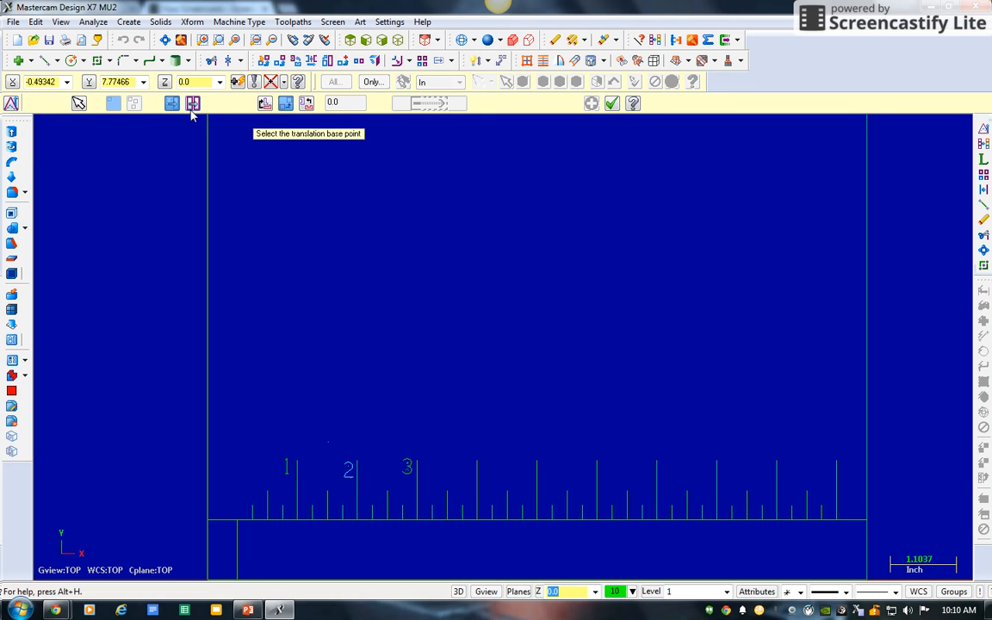
left_click(344, 475)
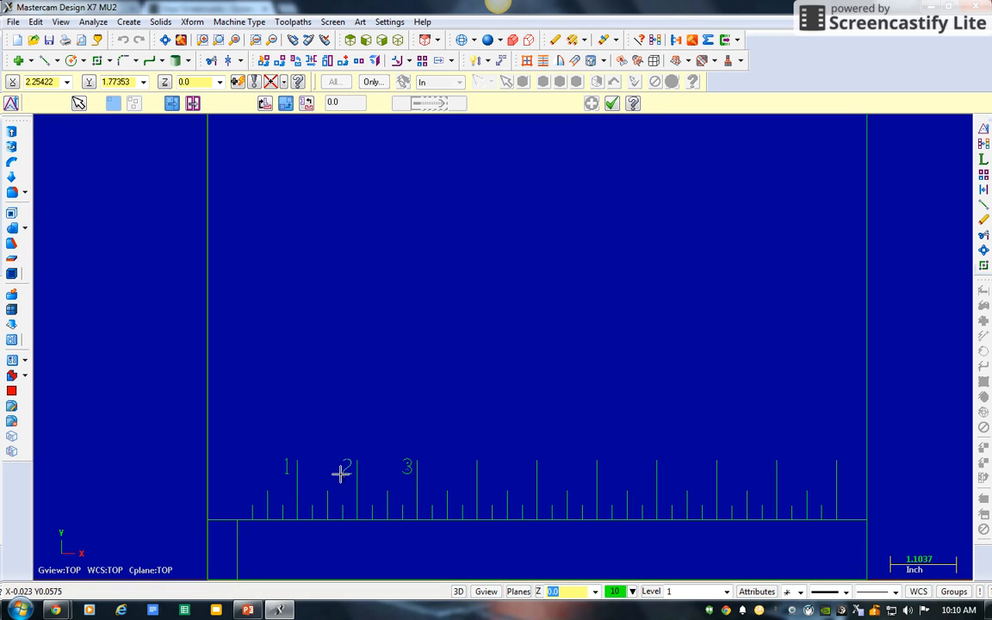
left_click(341, 474)
left_click(613, 103)
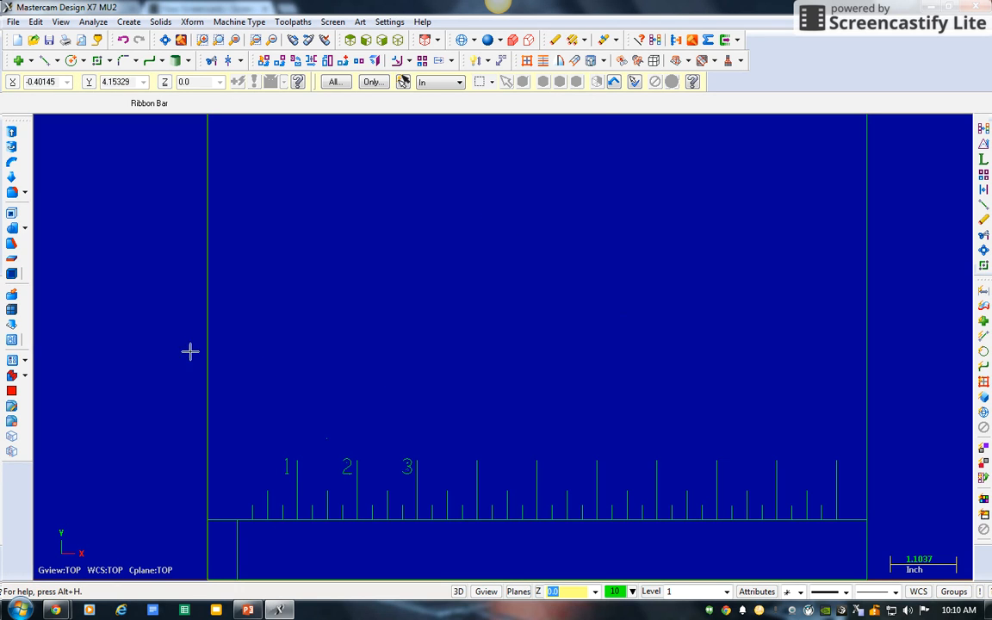
Step: Draw a 7-inch line at 90 degrees upward from the point where the short vertical line meets the tick baseline
left_click(128, 22)
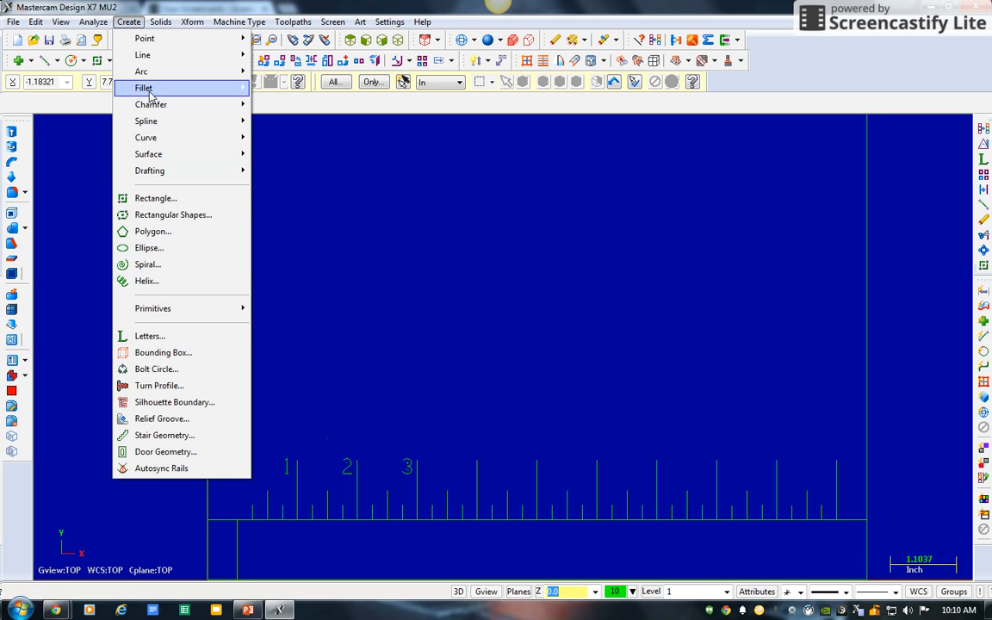
mouse_move(166, 56)
left_click(283, 57)
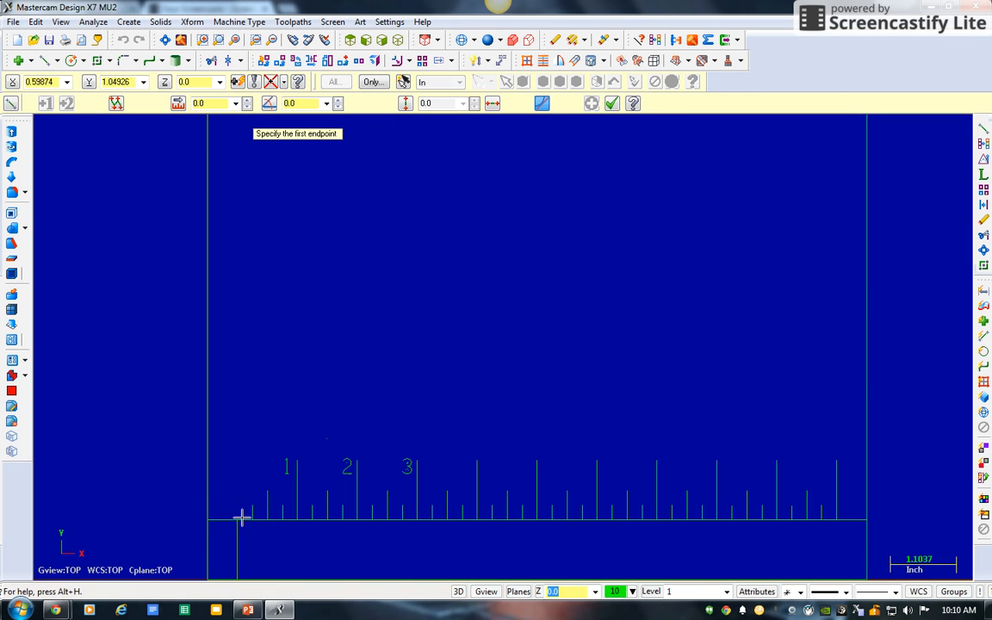
left_click(238, 520)
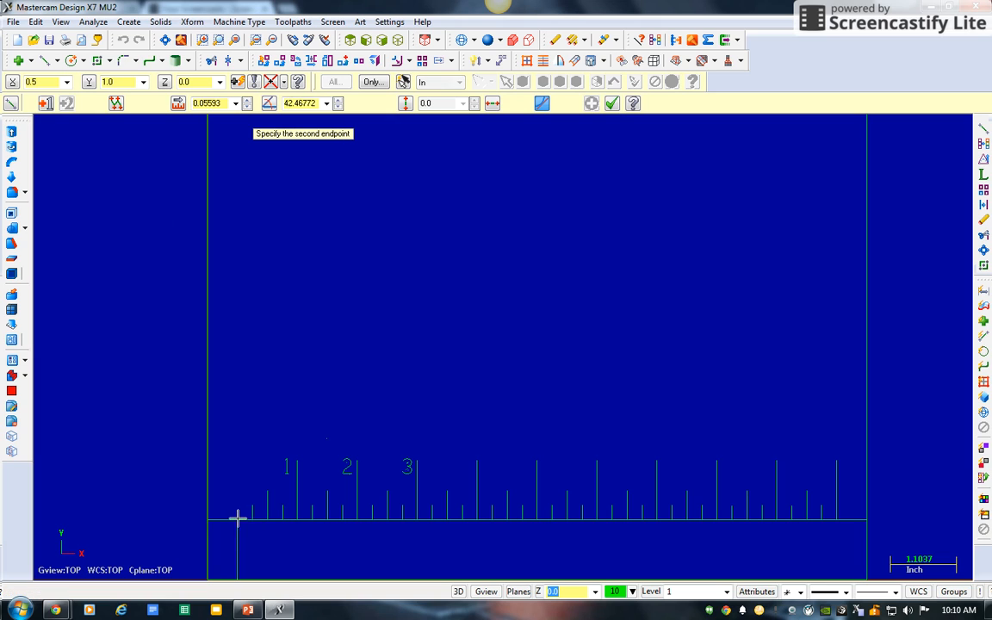
double_click(221, 104)
type("7")
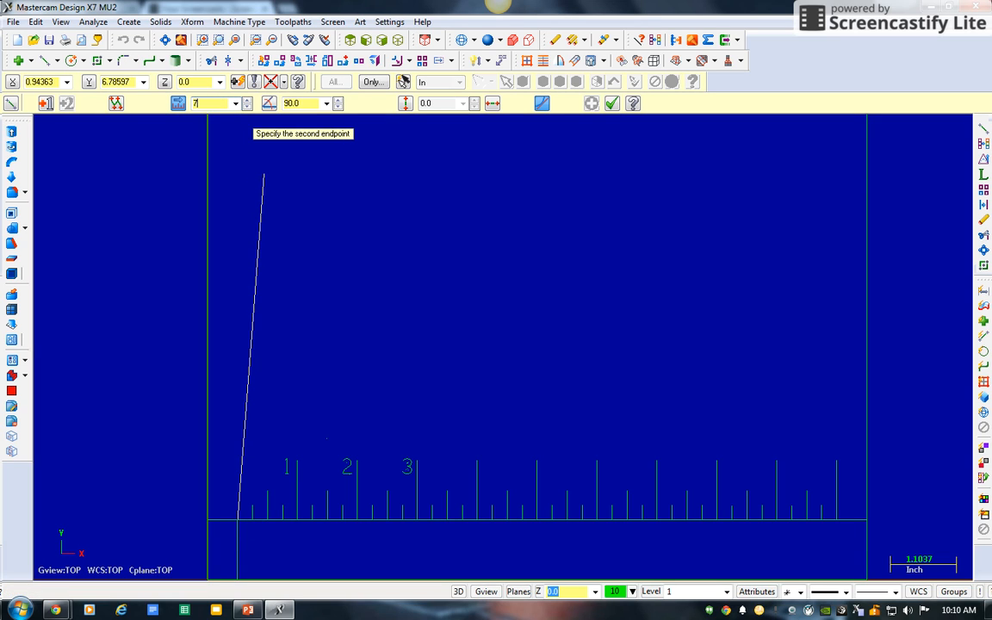
double_click(304, 104)
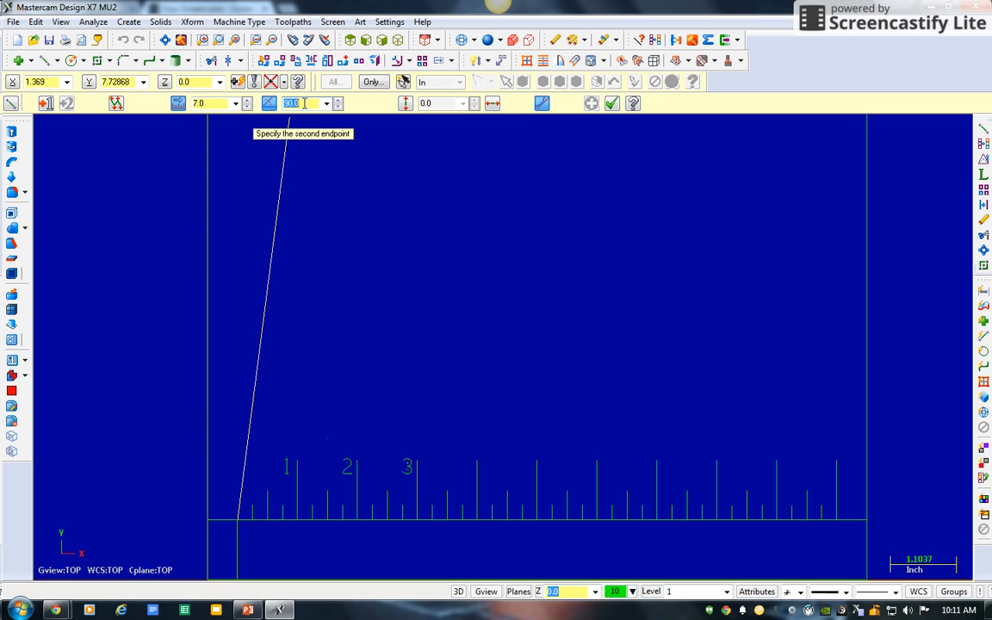
key("Return")
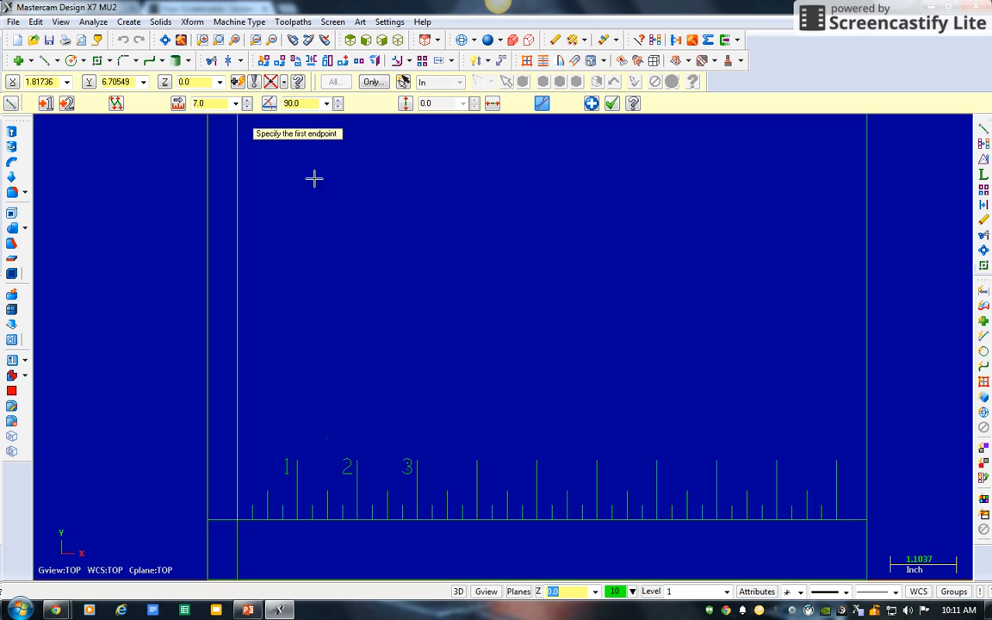
left_click(612, 104)
Step: Draw a circle of radius 7 inches centered where the long vertical line meets the tick baseline
left_click(128, 23)
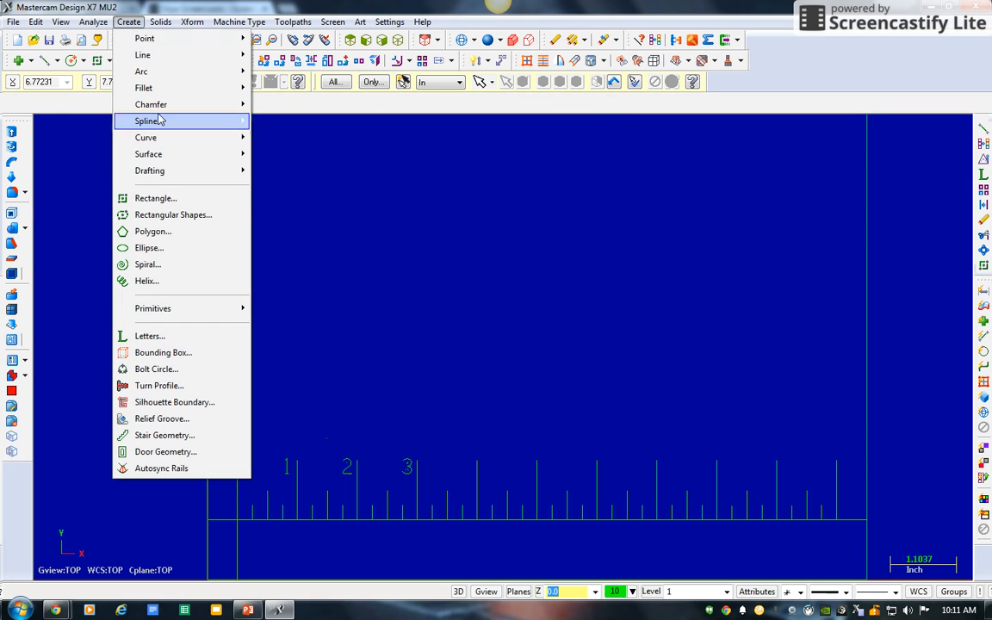
mouse_move(162, 104)
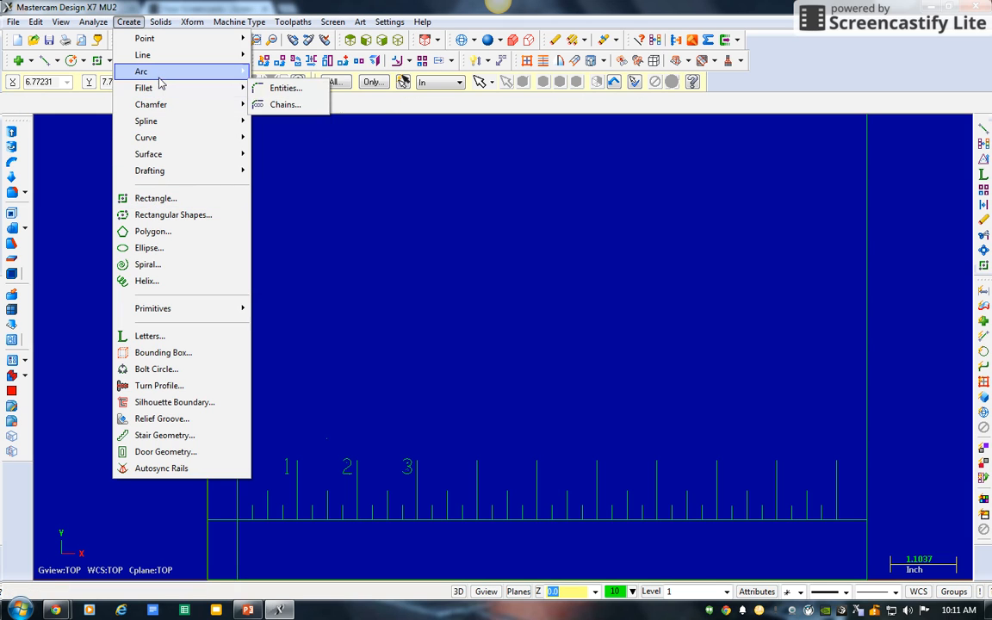
mouse_move(155, 73)
left_click(285, 88)
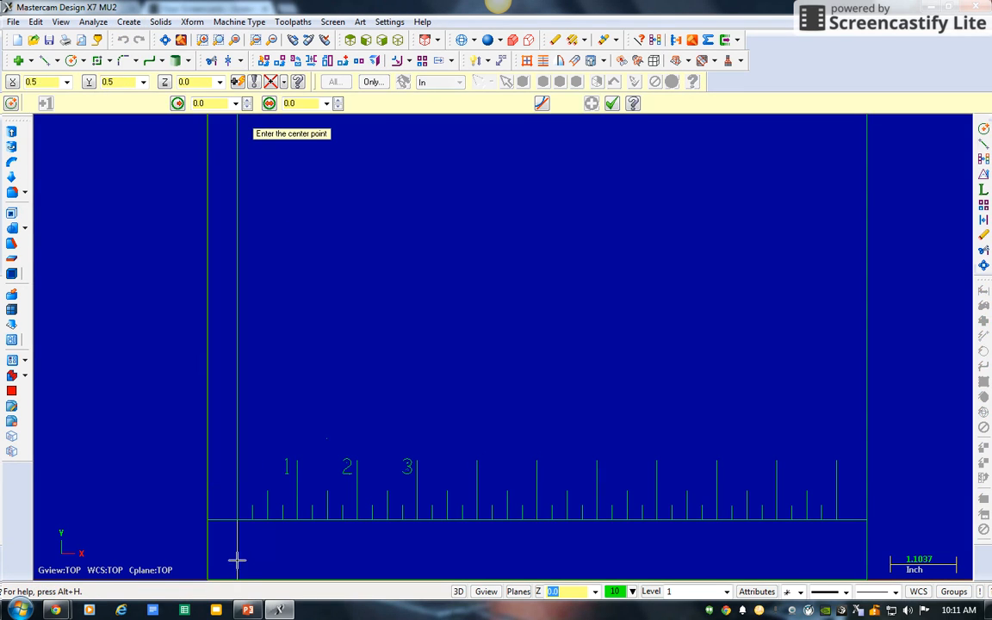
left_click(238, 522)
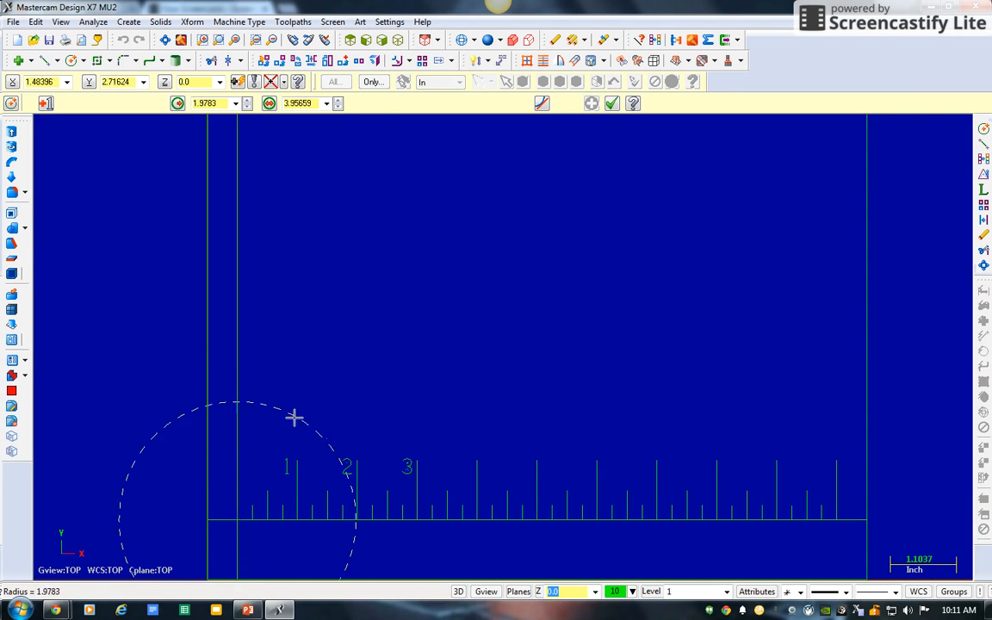
left_click(225, 102)
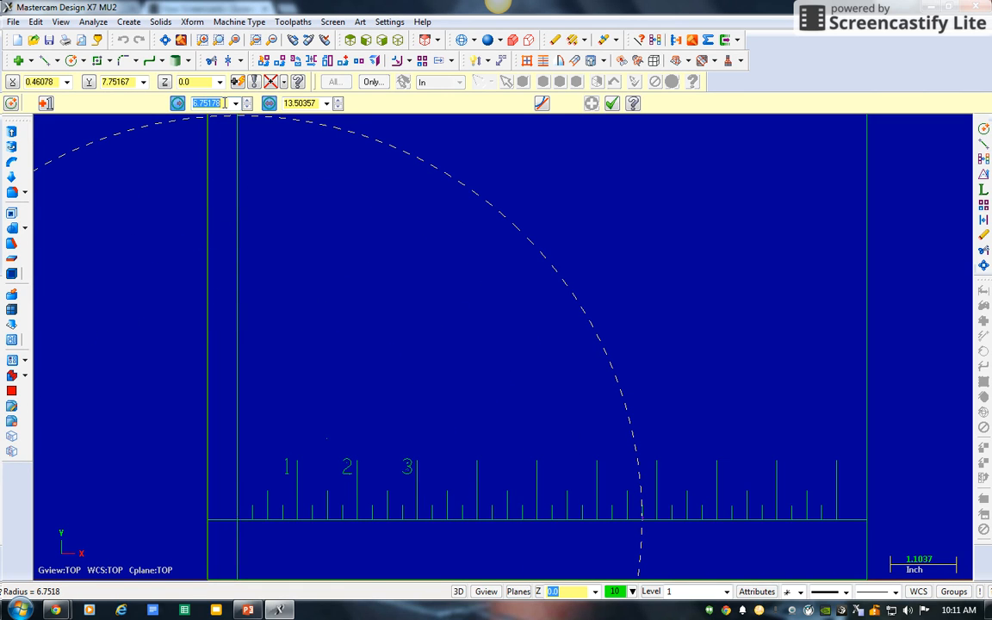
type("7")
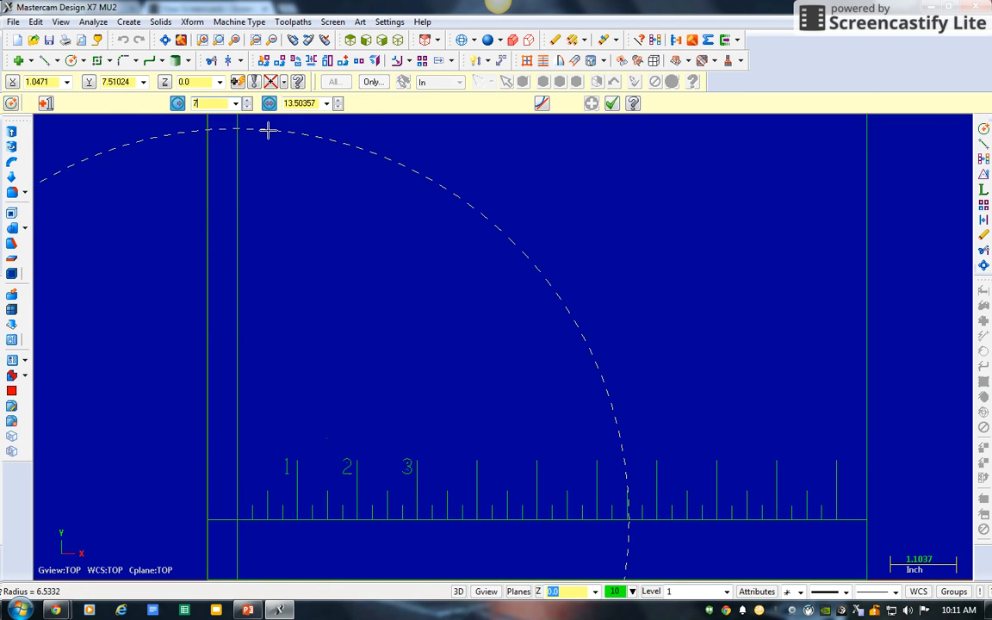
key("Return")
scroll(482, 349, "down", 2)
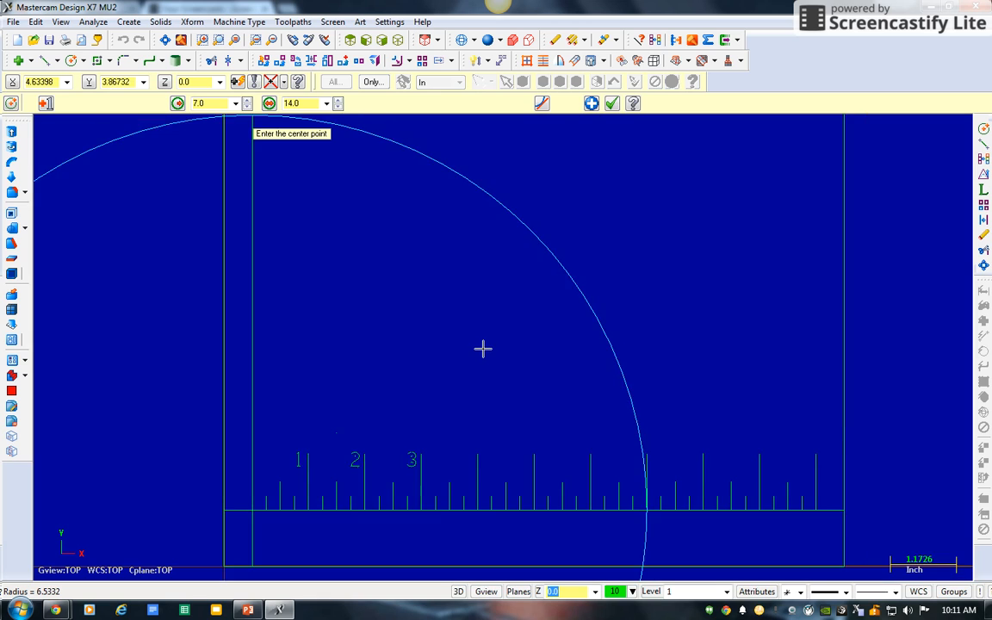
left_click(612, 103)
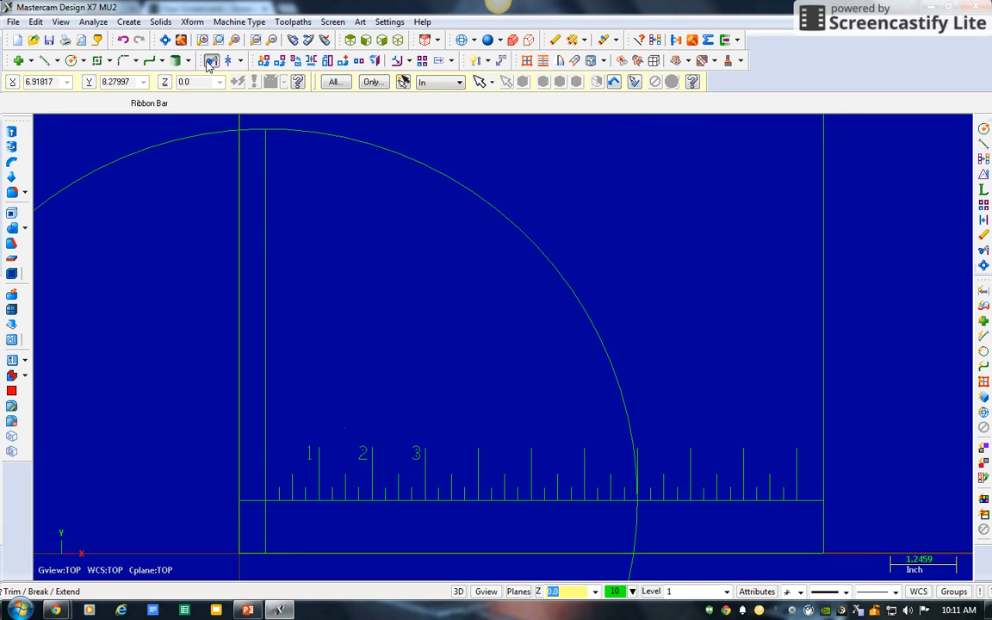
Step: Trim the 7-inch-radius circle to the quarter arc between the long vertical line and the tick baseline
left_click(178, 60)
left_click(377, 152)
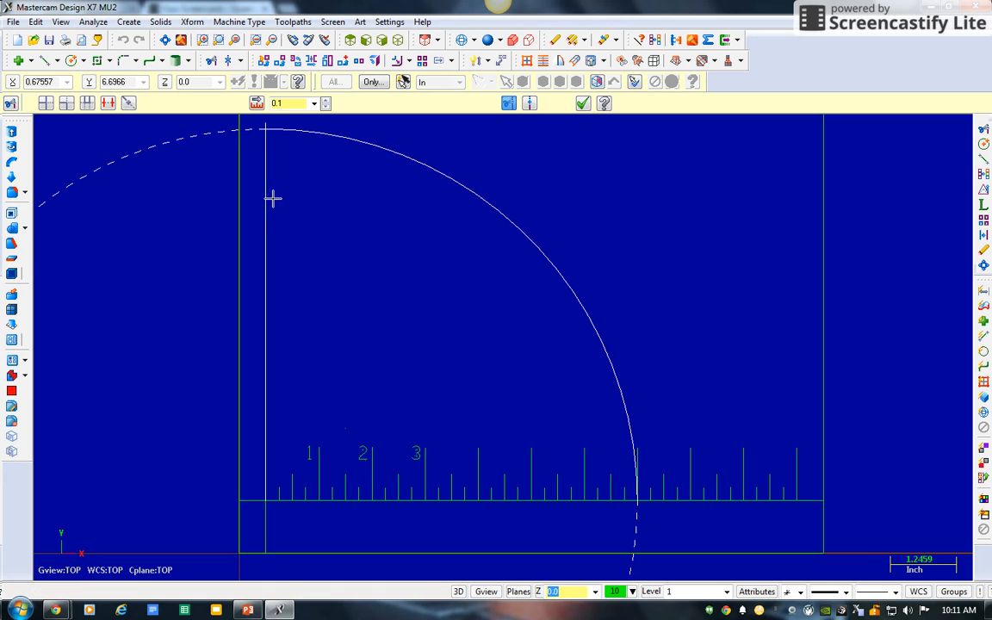
left_click(269, 199)
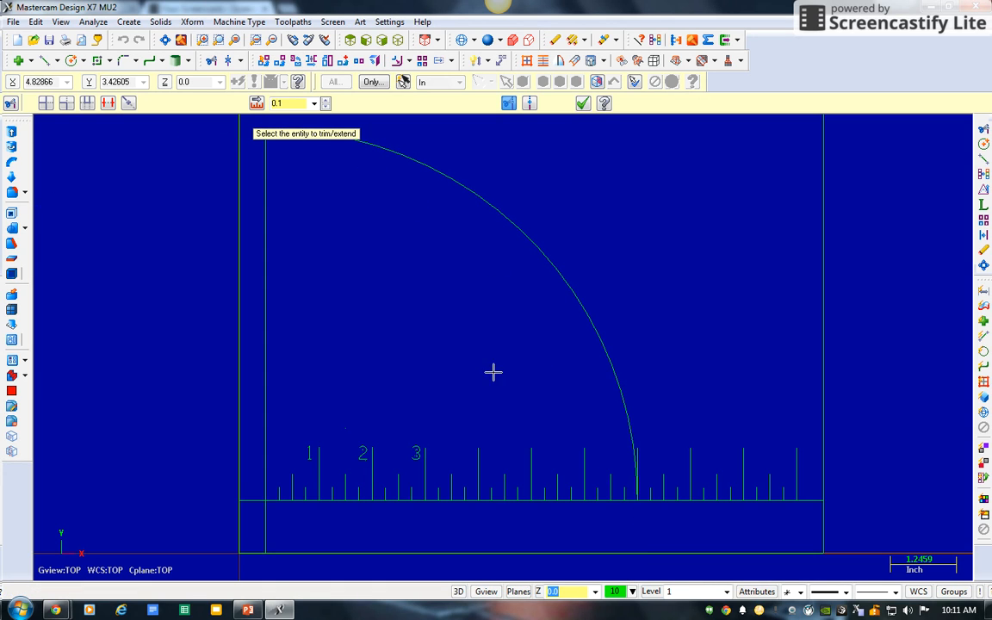
Step: Draw a 7.5-inch line at 10 degrees from the point where the long vertical line meets the tick baseline
left_click(583, 104)
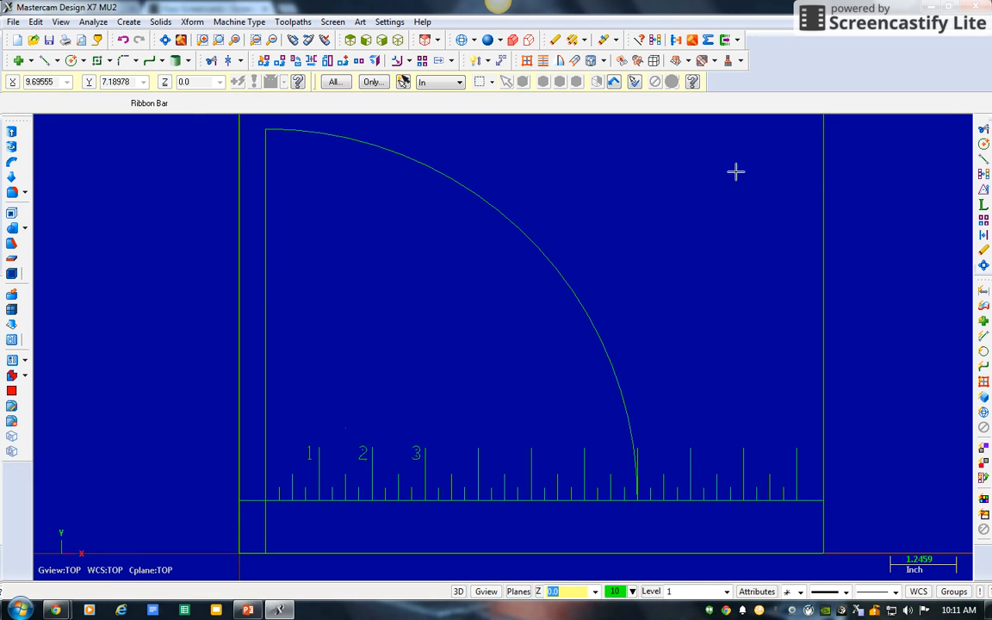
left_click(983, 160)
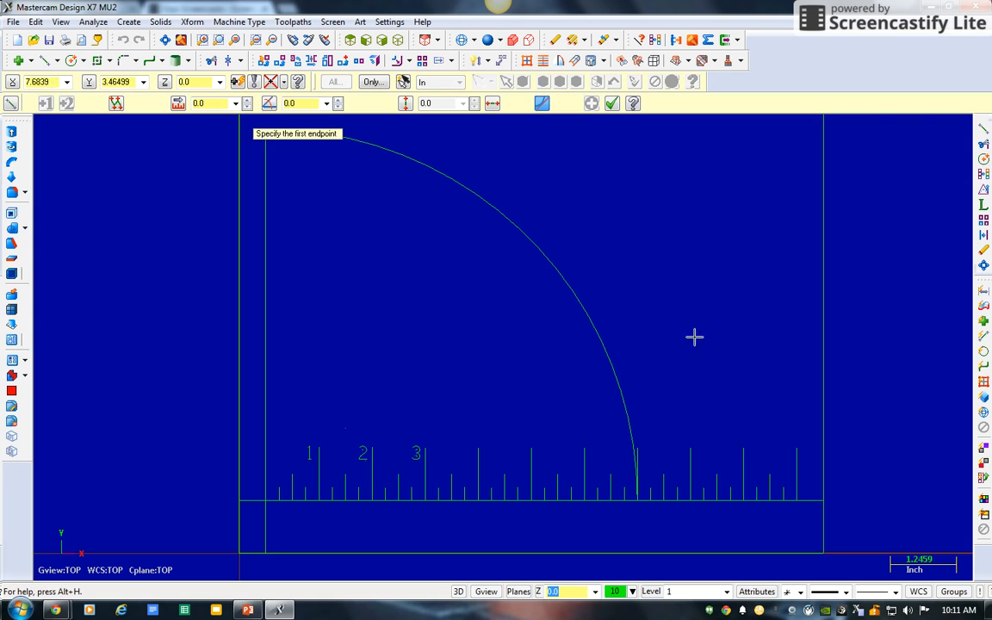
left_click(266, 499)
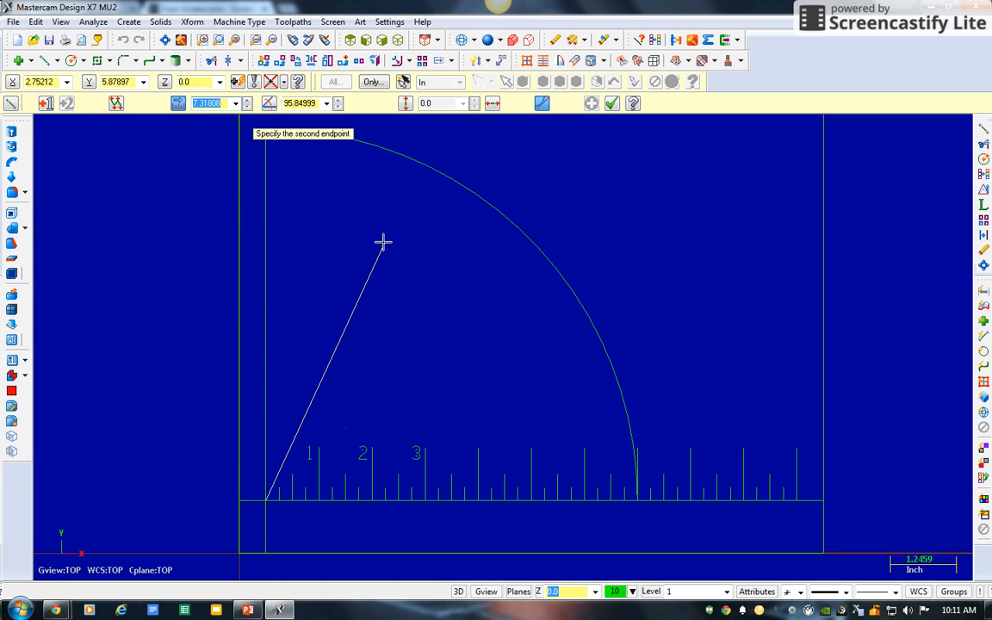
type("7.5")
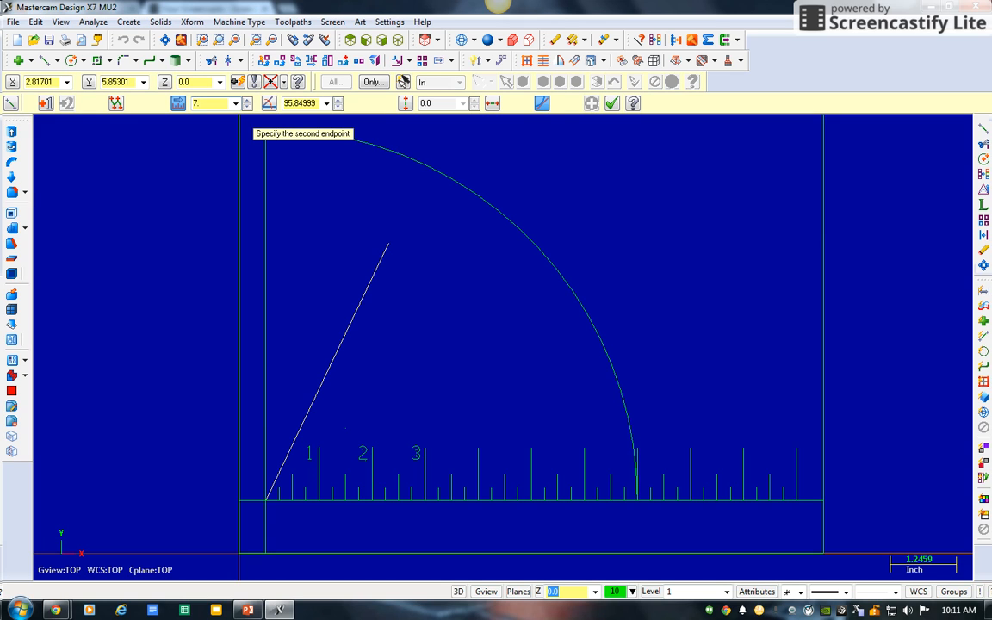
double_click(317, 102)
type("10")
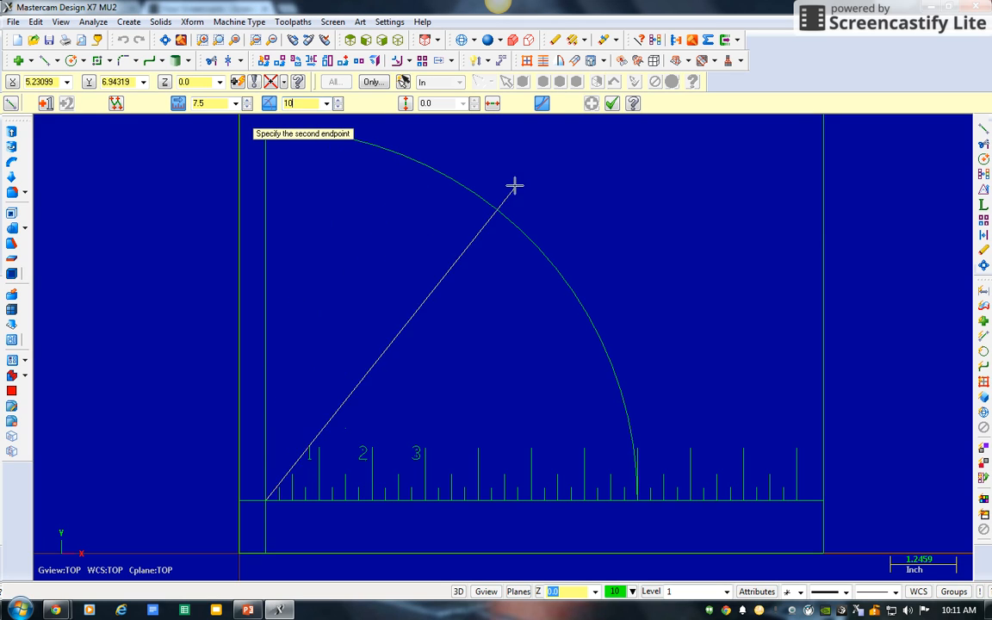
key("Return")
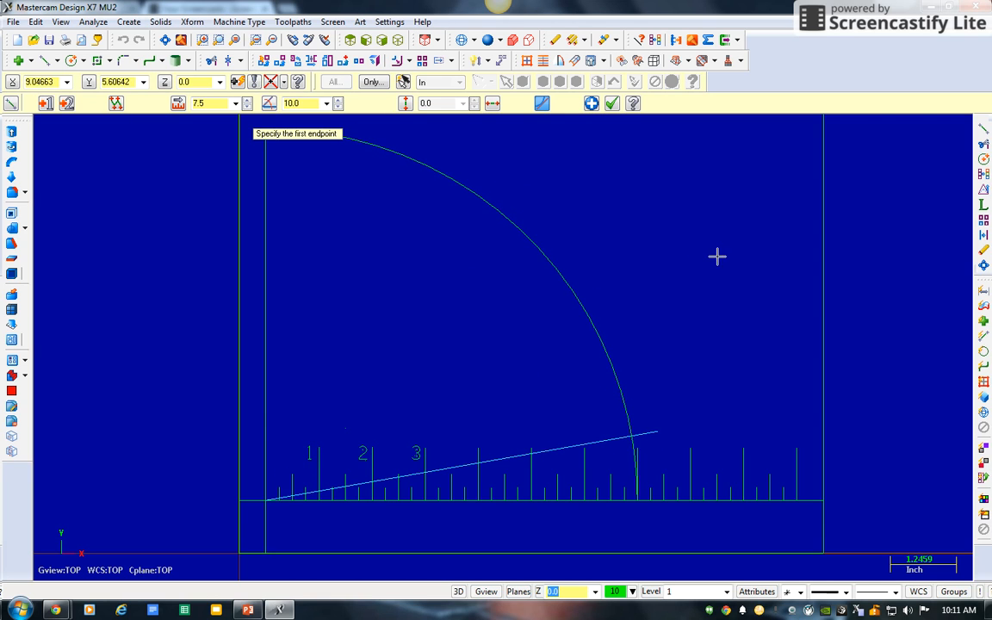
Step: Draw a 7.5-inch line at 20 degrees from the same corner point on the tick baseline
left_click(265, 501)
left_click(236, 103)
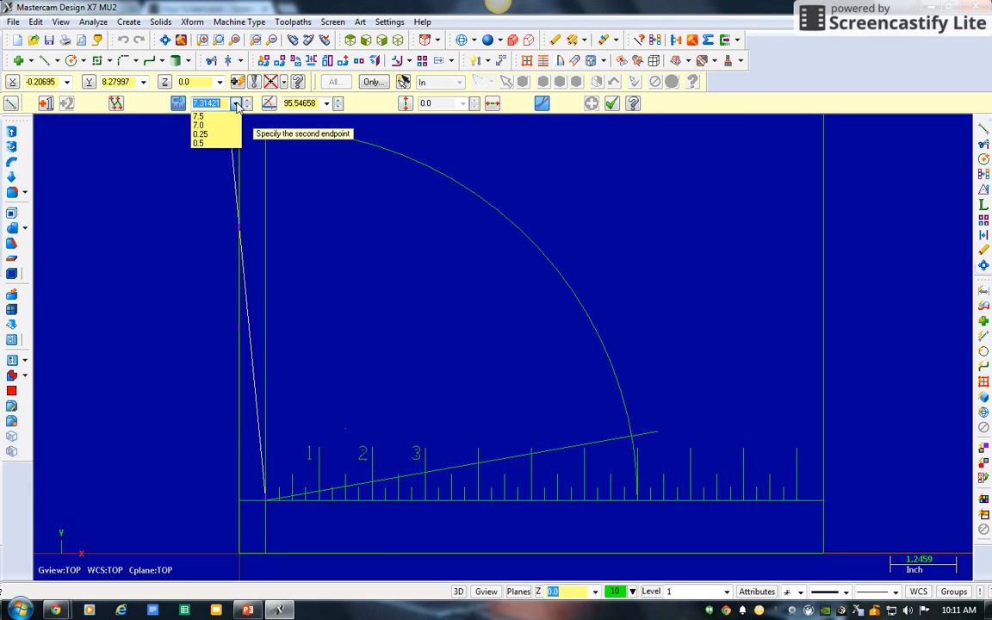
left_click(198, 116)
key("Tab")
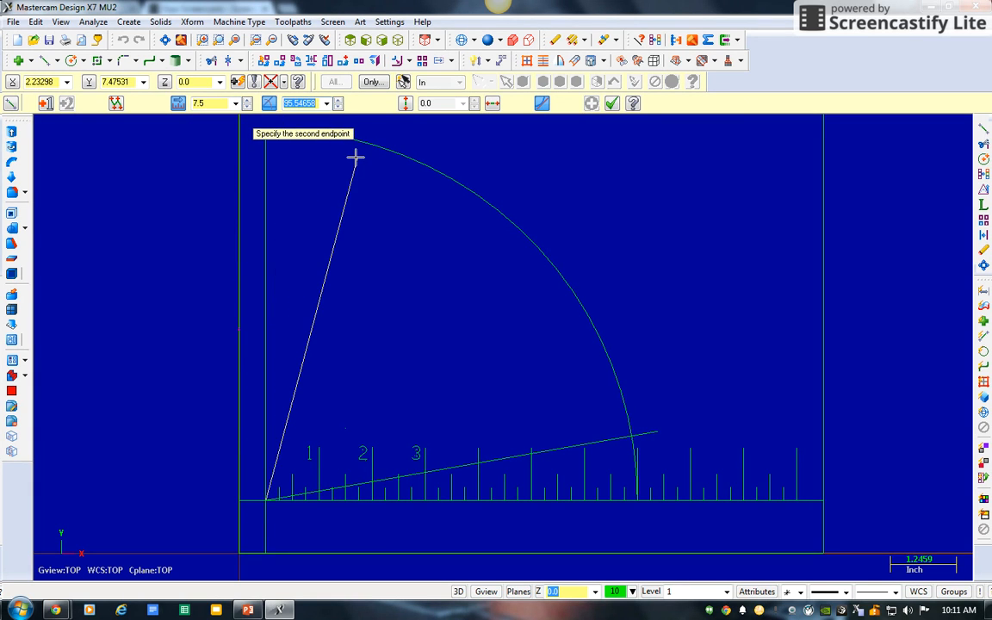
type("20")
key("Return")
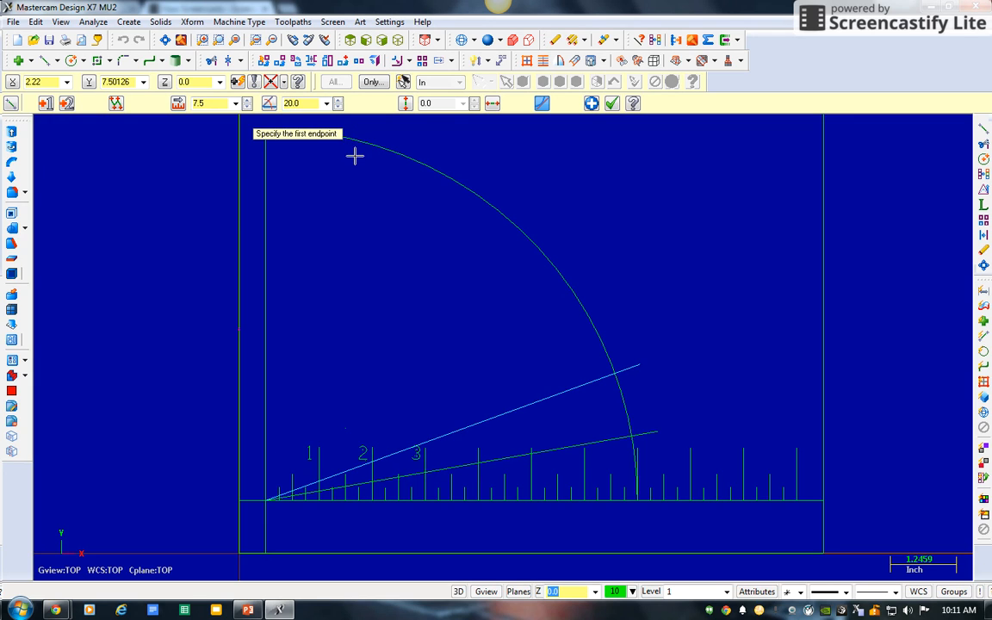
Step: Draw a 7.5-inch line at 30 degrees from the arc's center point on the tick baseline
left_click(263, 504)
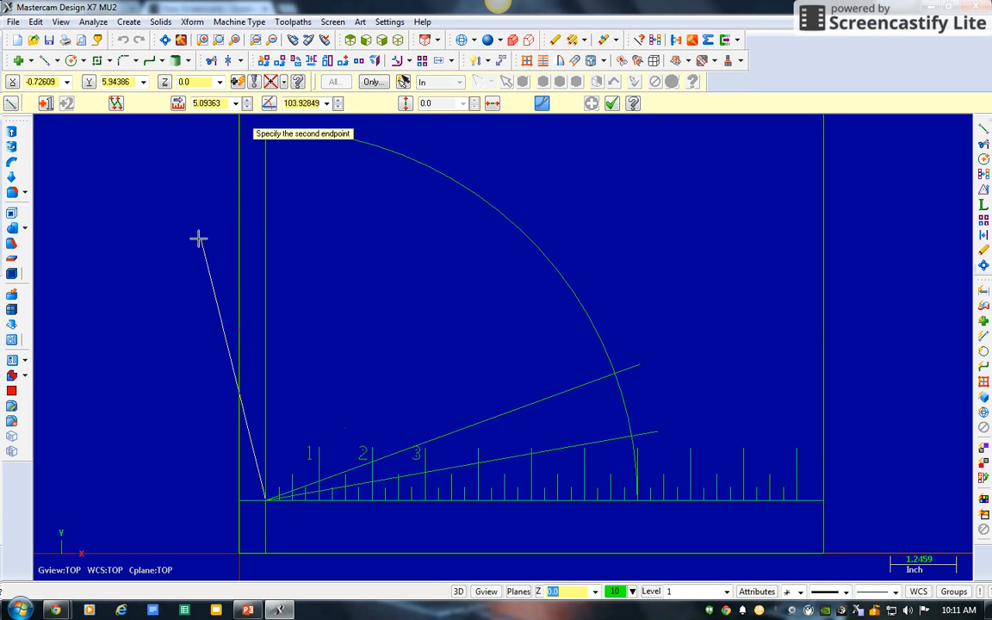
left_click(235, 103)
left_click(222, 116)
key("Tab")
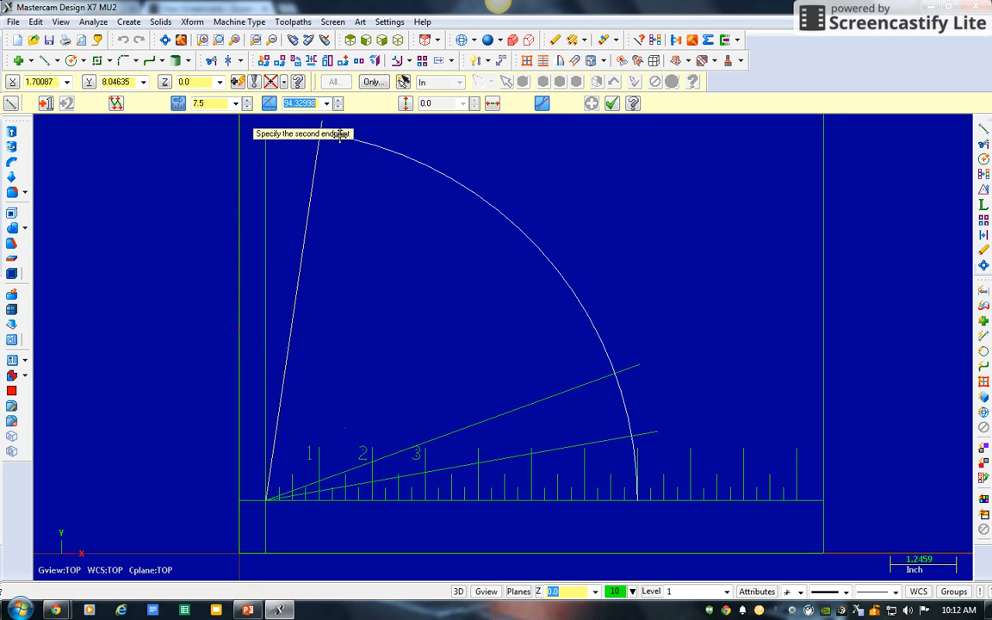
type("30")
key("Return")
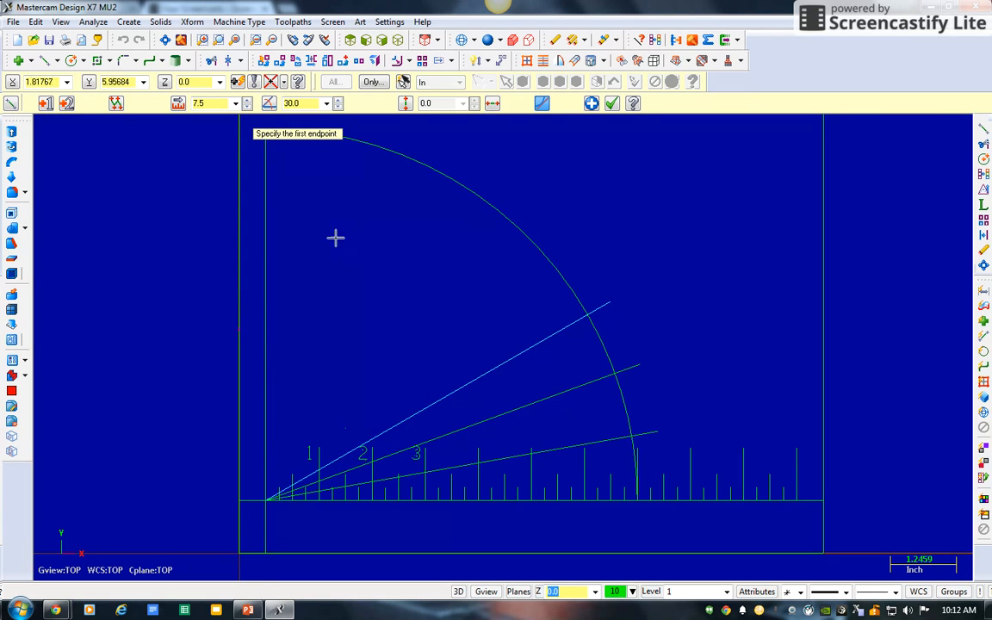
Step: Draw a 7.5-inch line at 40 degrees from the arc's center point on the tick baseline
left_click(266, 501)
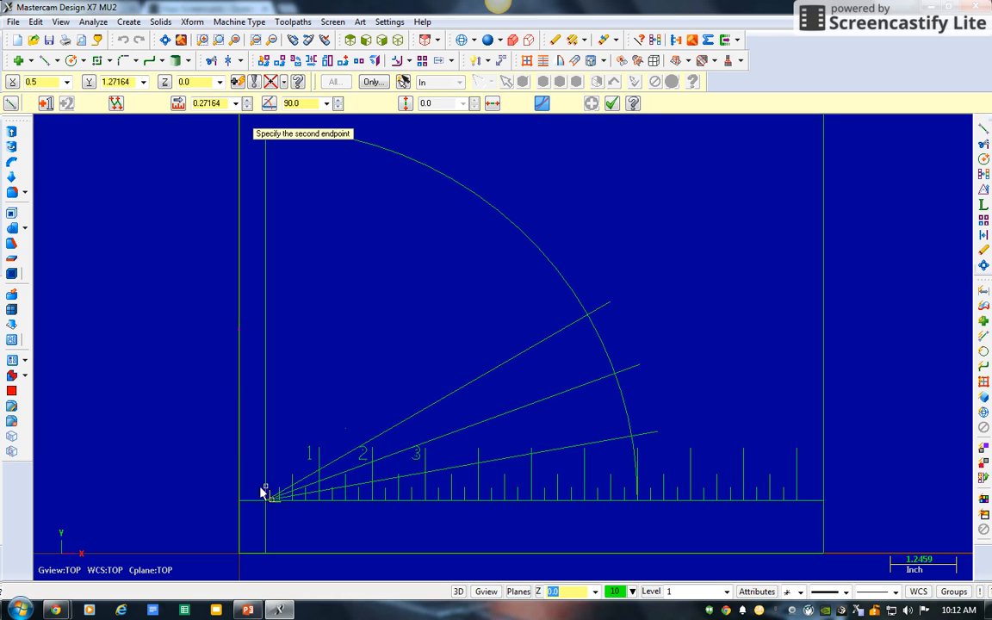
left_click(235, 103)
left_click(222, 118)
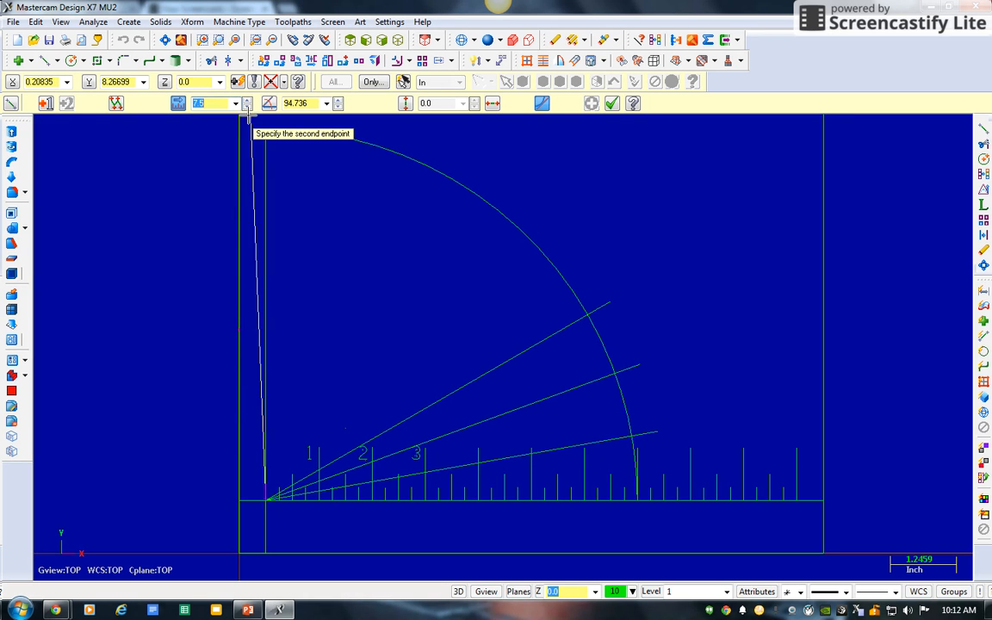
key("Tab")
type("40")
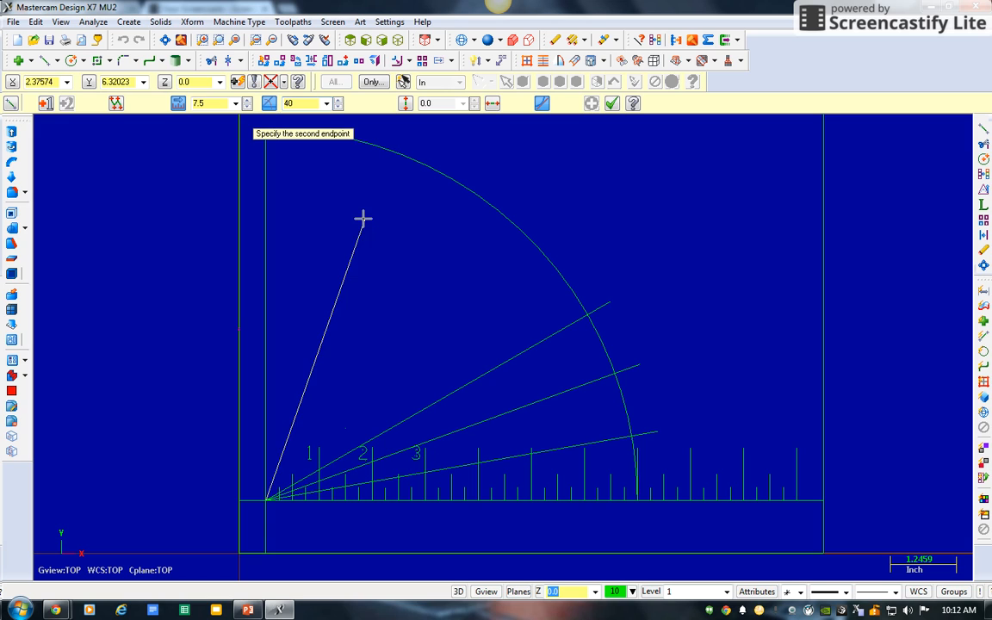
key("Return")
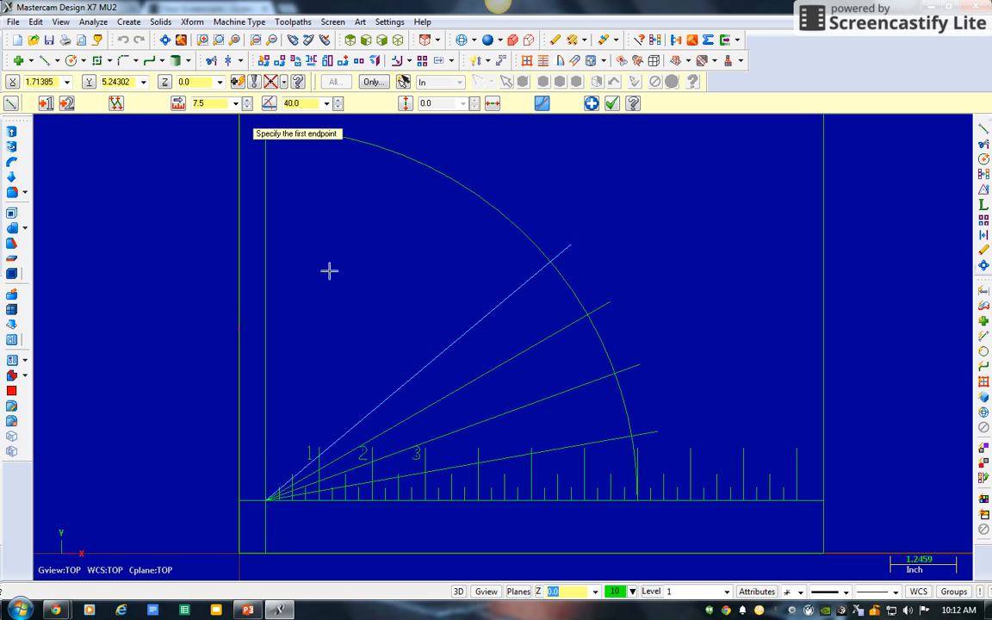
Step: Draw a 7.5-inch line at 50 degrees from the arc's center point on the tick baseline
left_click(266, 502)
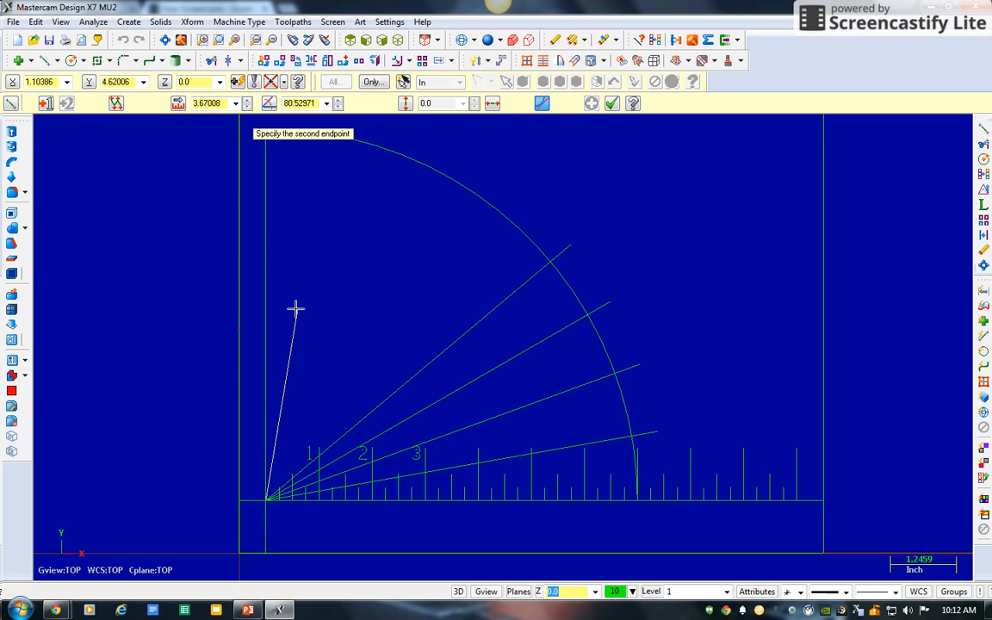
left_click(236, 105)
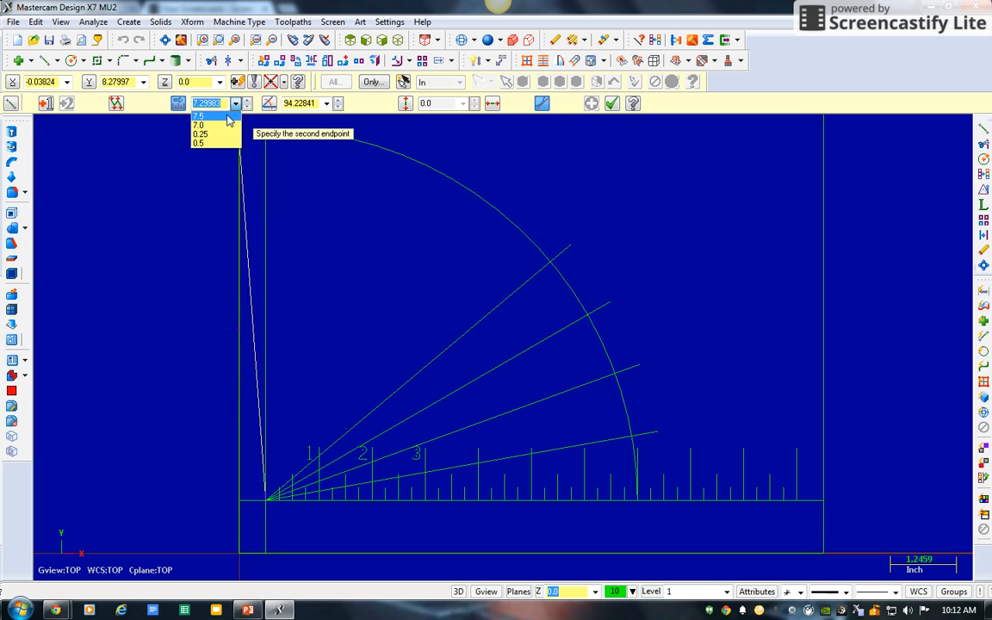
left_click(205, 113)
left_click(326, 103)
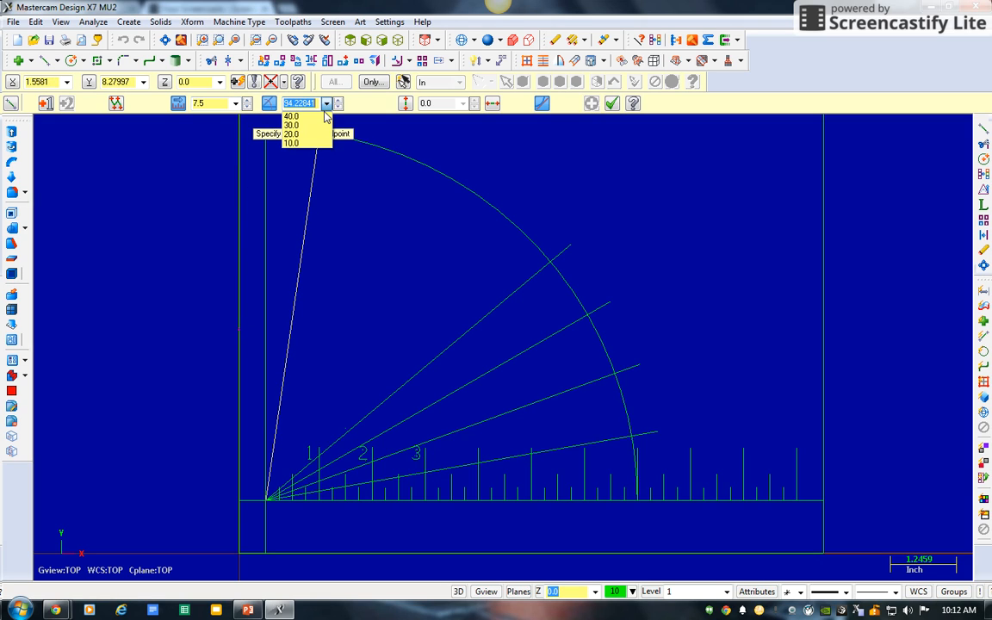
left_click(313, 104)
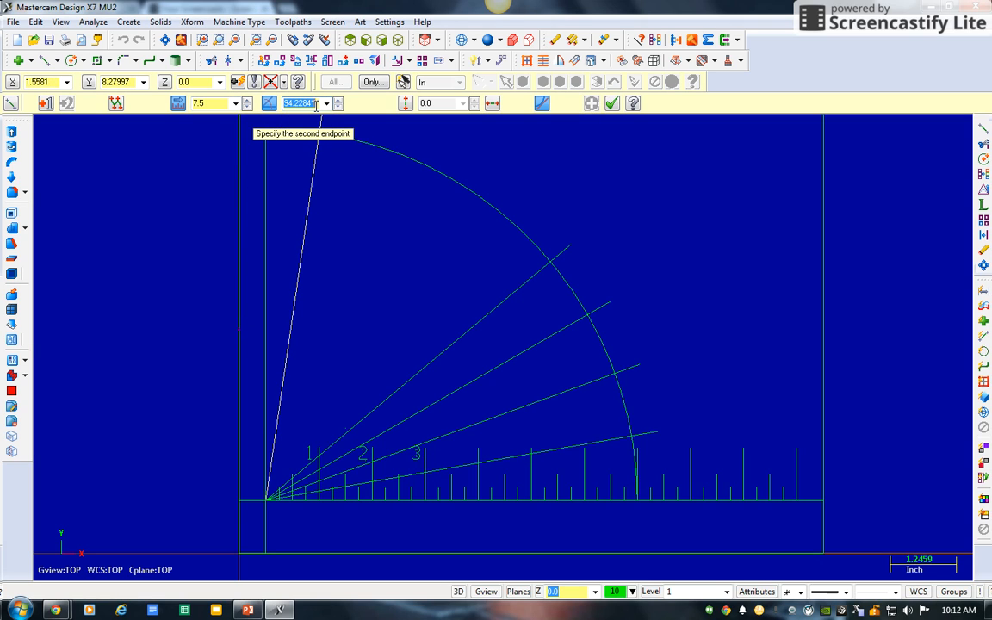
type("50")
key("Return")
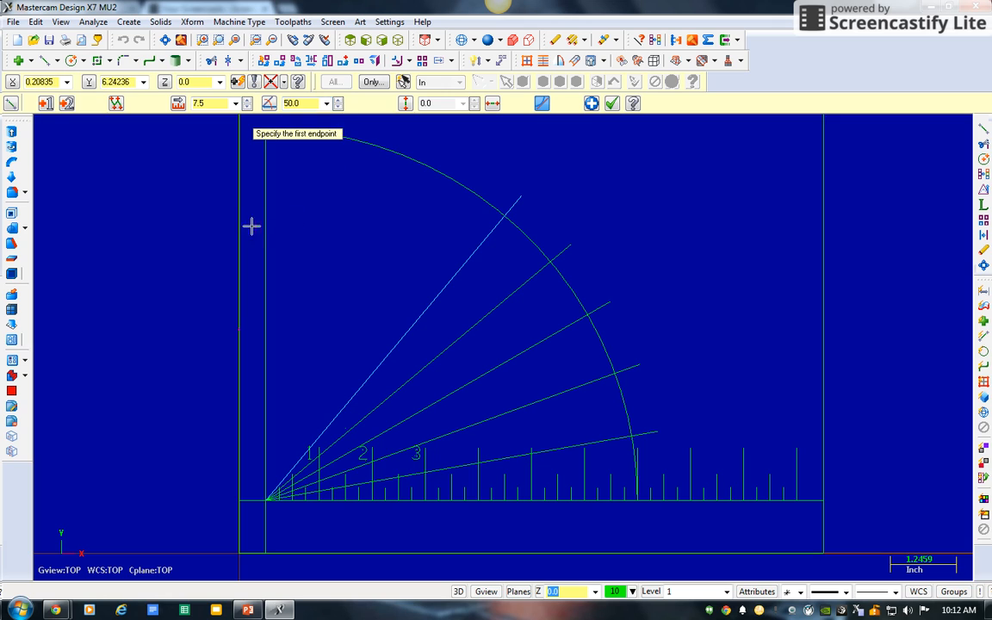
Step: Draw a 7.5-inch line at 60 degrees from the arc's center point on the tick baseline
left_click(267, 498)
left_click(235, 103)
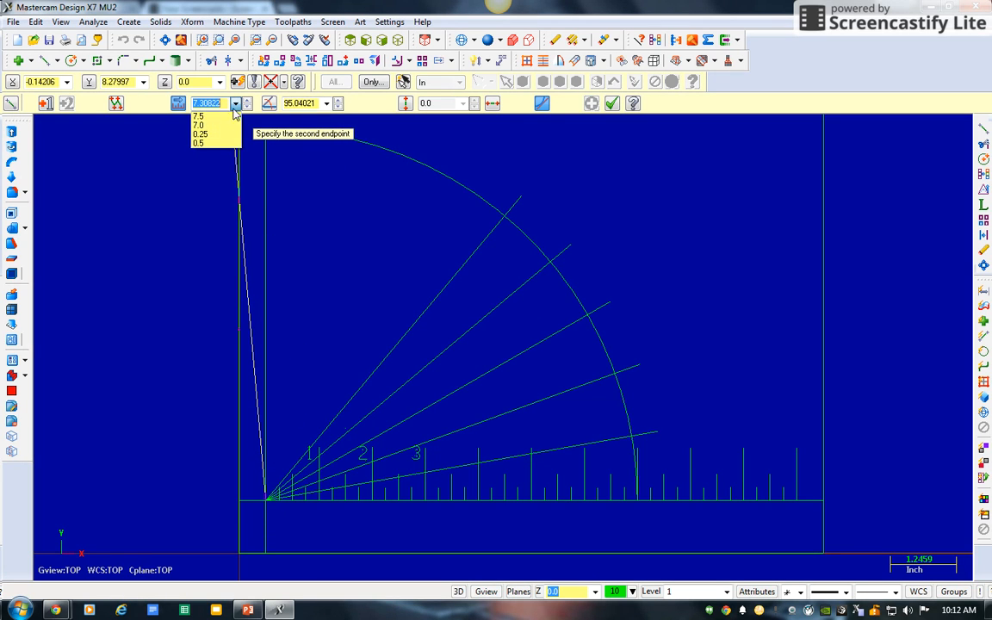
left_click(207, 118)
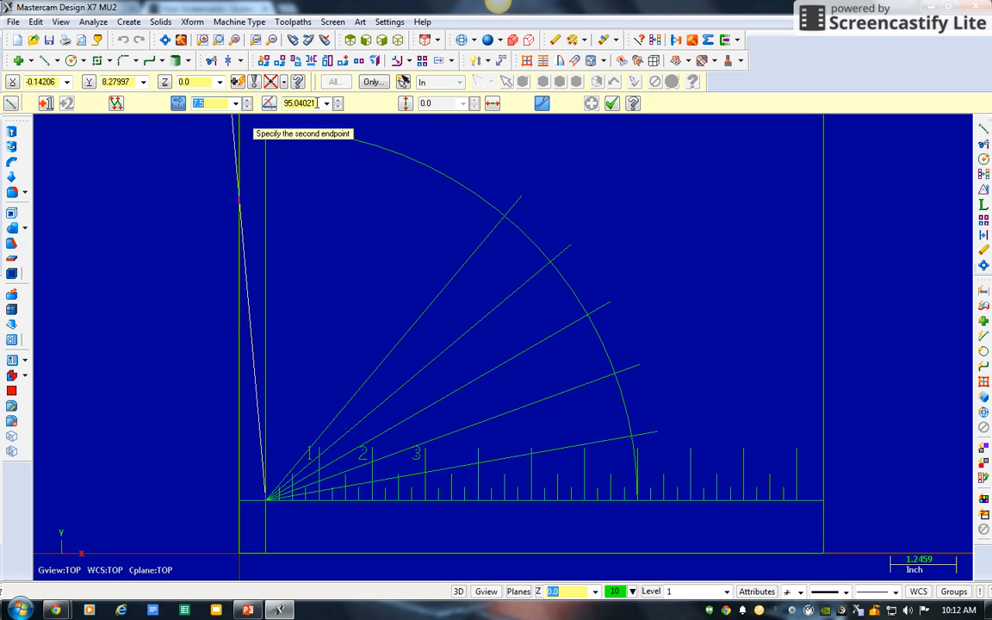
left_click(317, 103)
type("6")
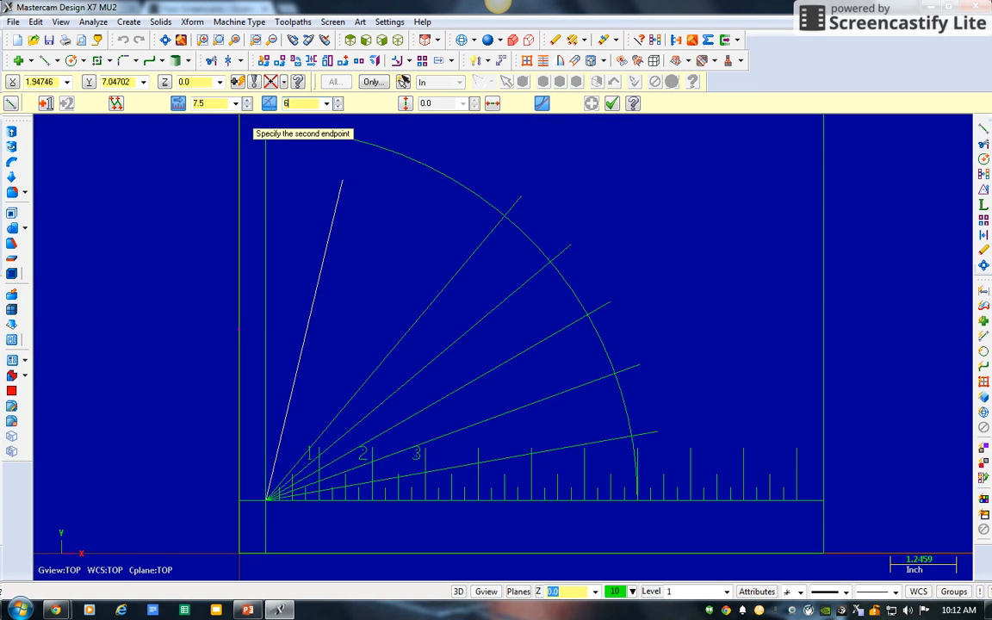
type("0")
key("Return")
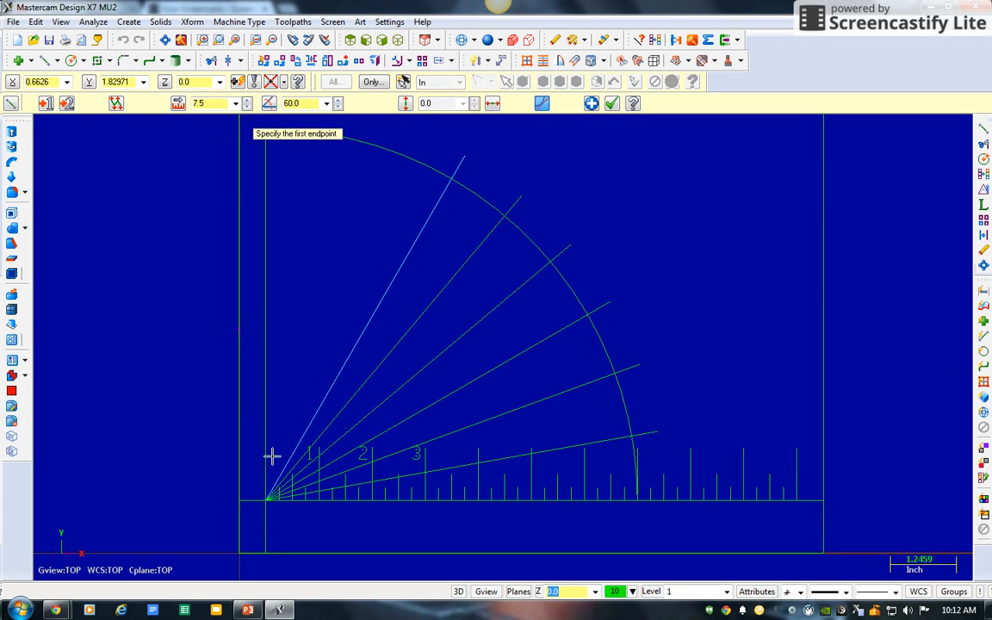
Step: Draw a 7.5-inch line at 70 degrees from the arc's center point on the tick baseline
left_click(265, 500)
left_click(235, 102)
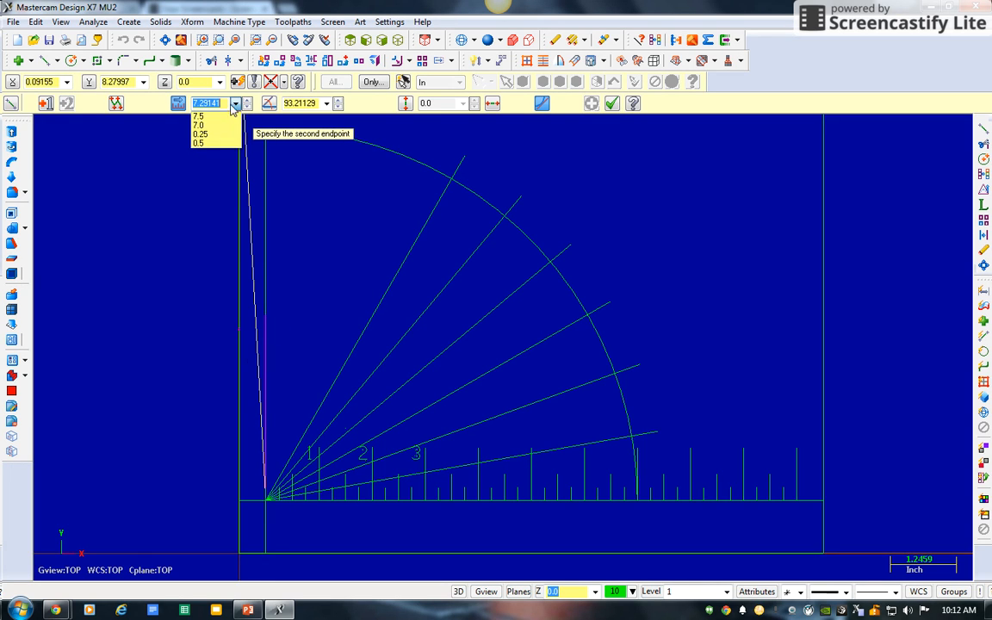
left_click(198, 116)
key("Tab")
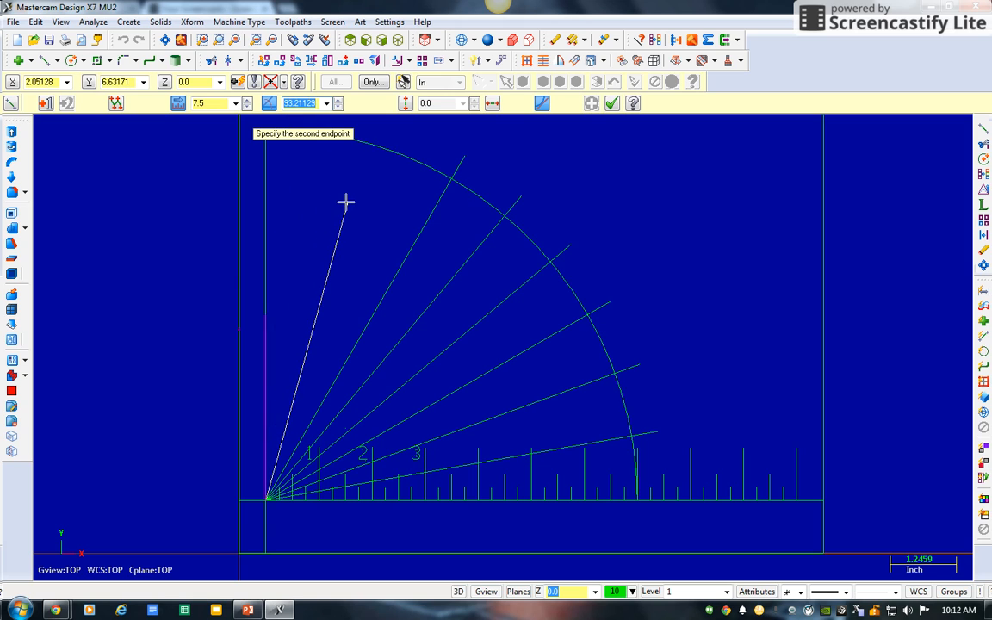
type("70")
key("Return")
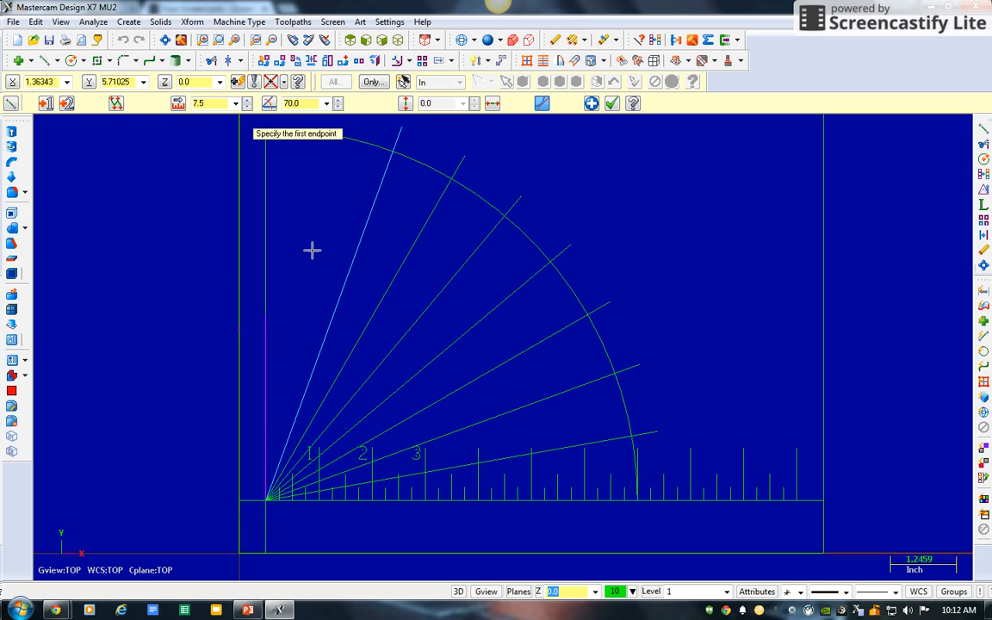
Step: Draw a 7.5-inch line at 80 degrees from the arc's center point on the tick baseline
left_click(268, 495)
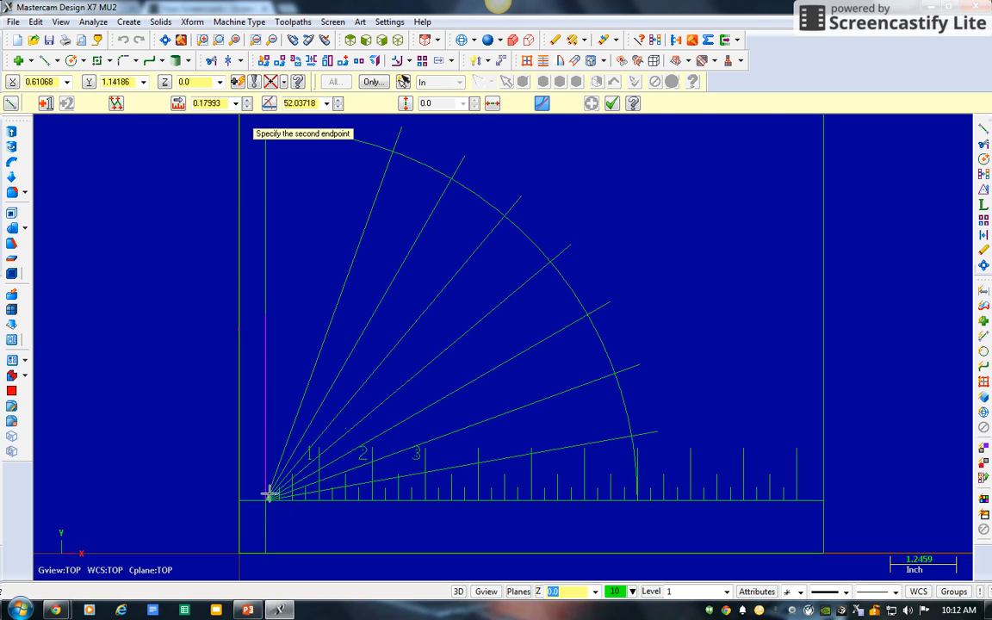
left_click(236, 103)
left_click(222, 117)
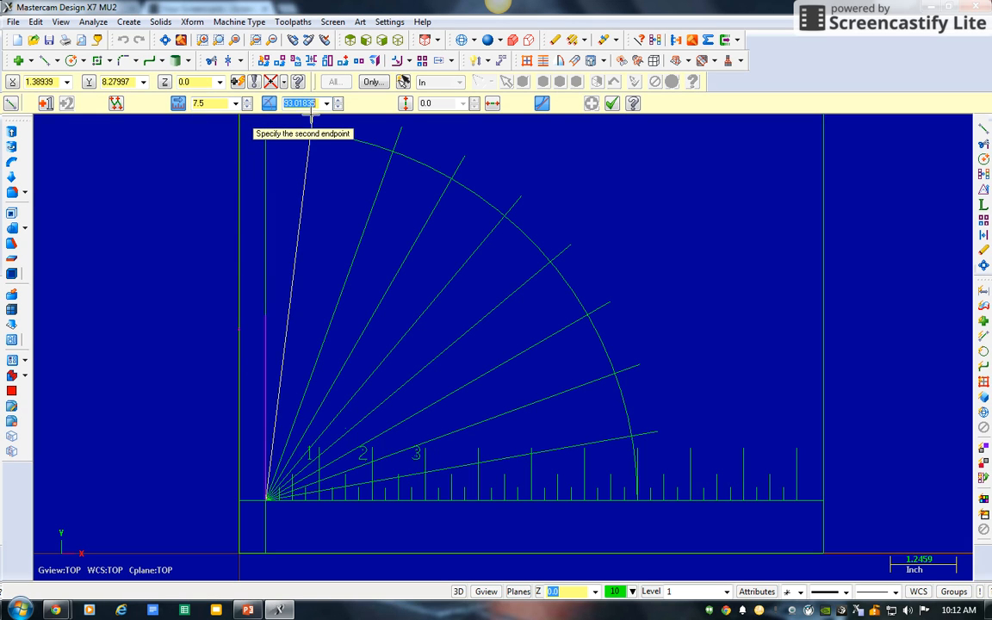
type("80")
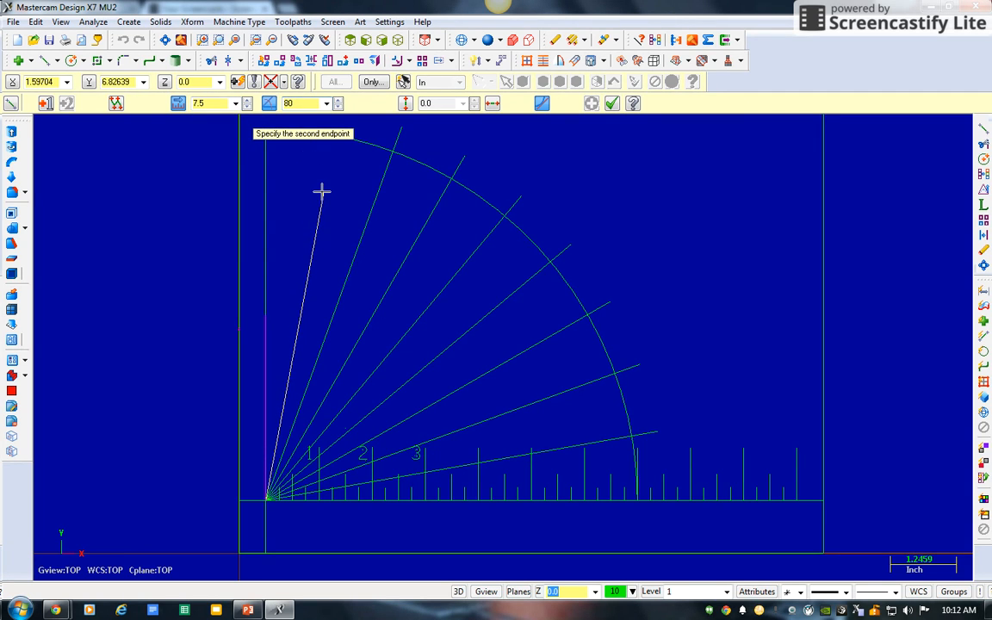
key("Return")
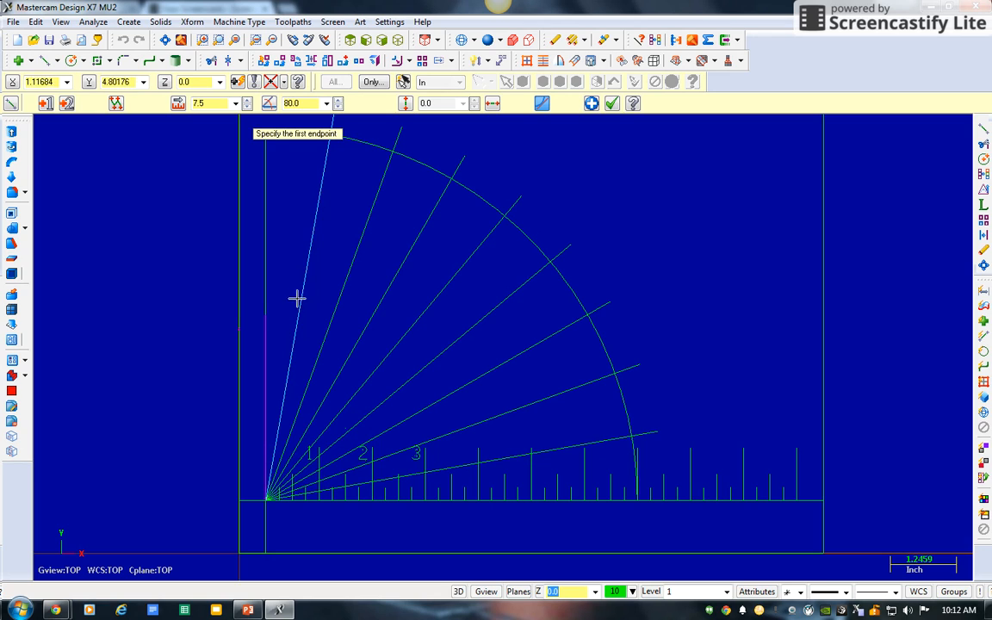
left_click(235, 105)
left_click(216, 106)
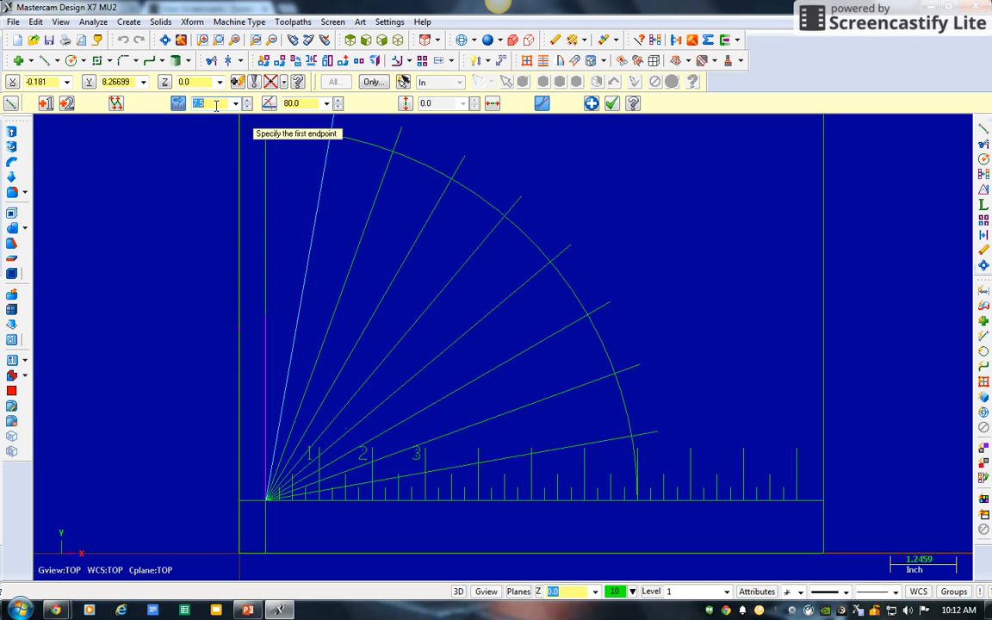
type("8")
key("Escape")
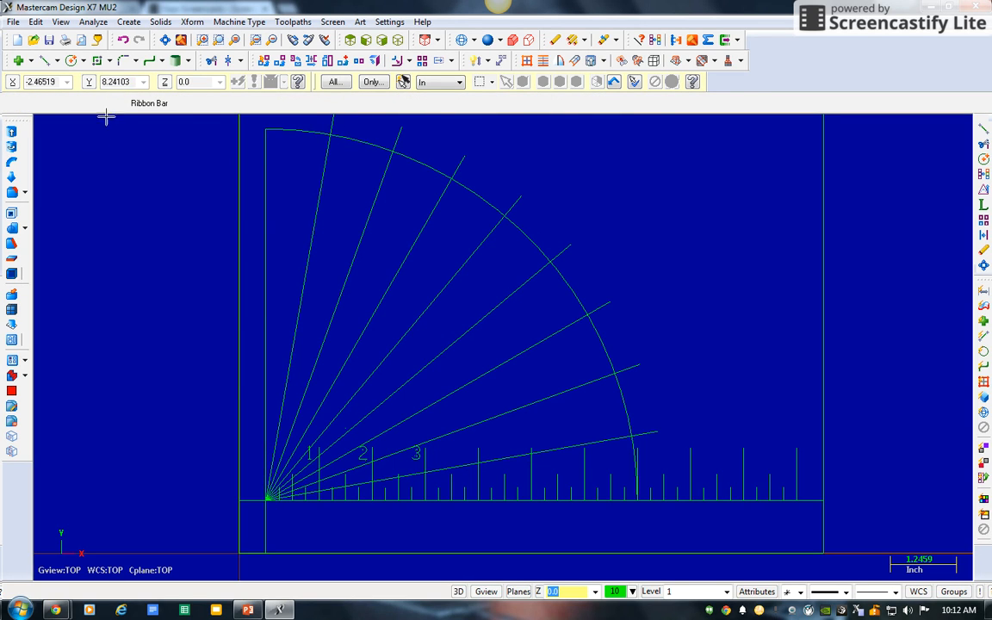
Step: Draw an 8-inch line at 45 degrees from the arc's center point on the tick baseline
left_click(127, 21)
mouse_move(147, 59)
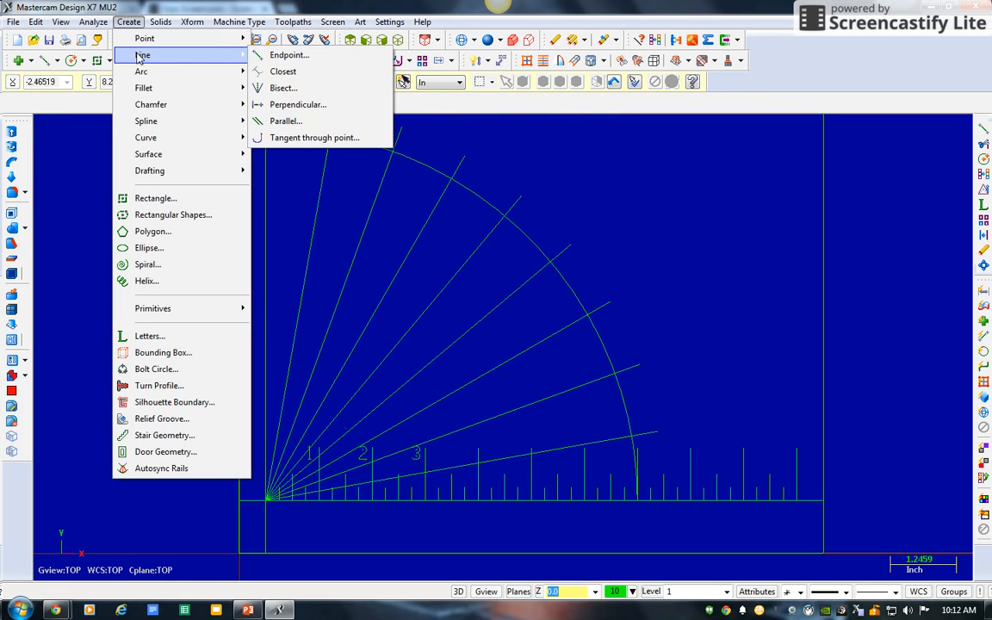
left_click(286, 122)
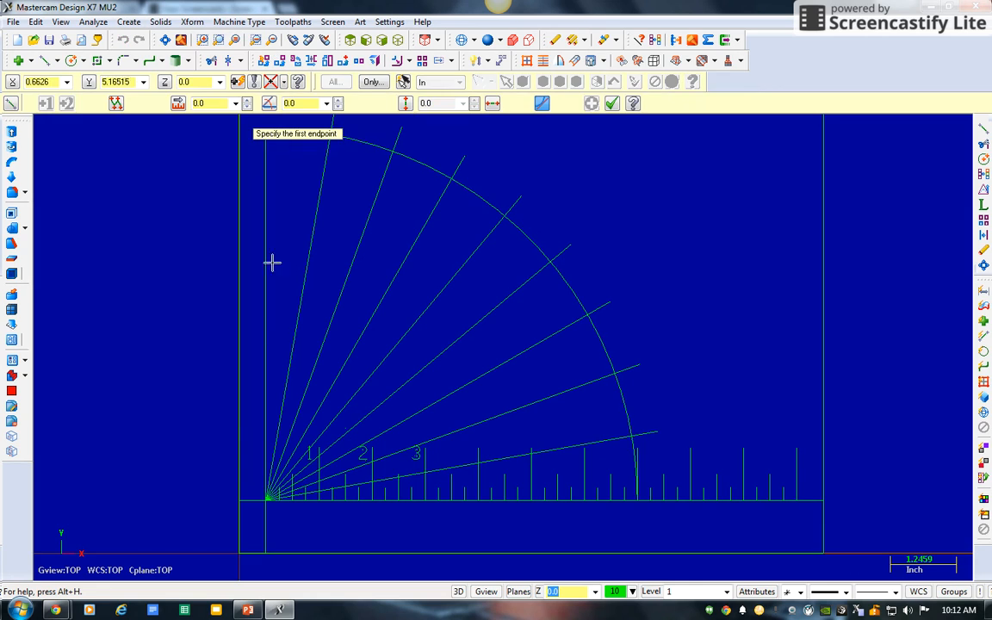
left_click(265, 502)
left_click(207, 102)
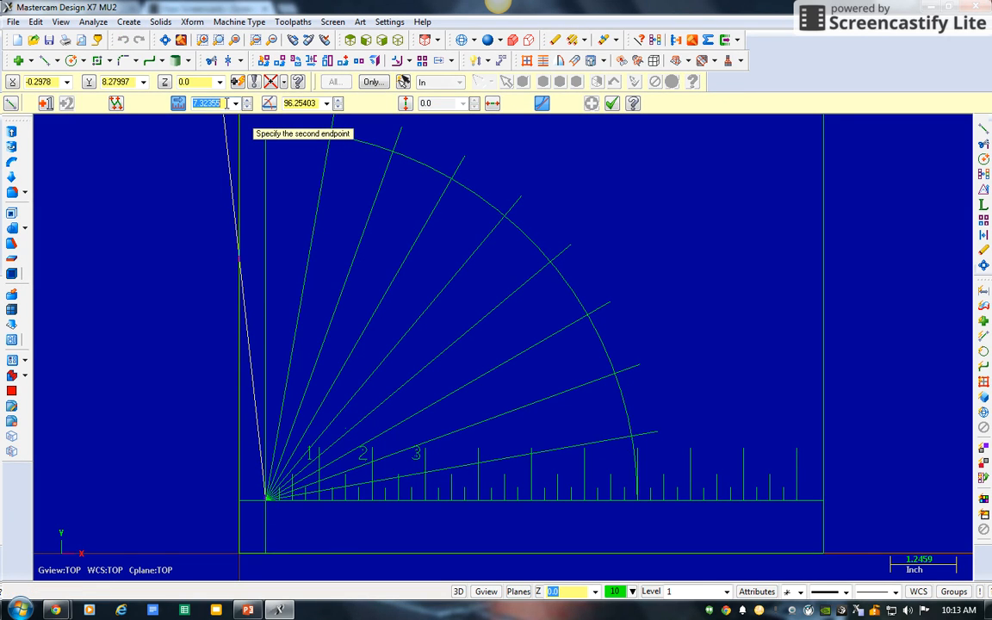
type("8")
left_click(316, 103)
type("45")
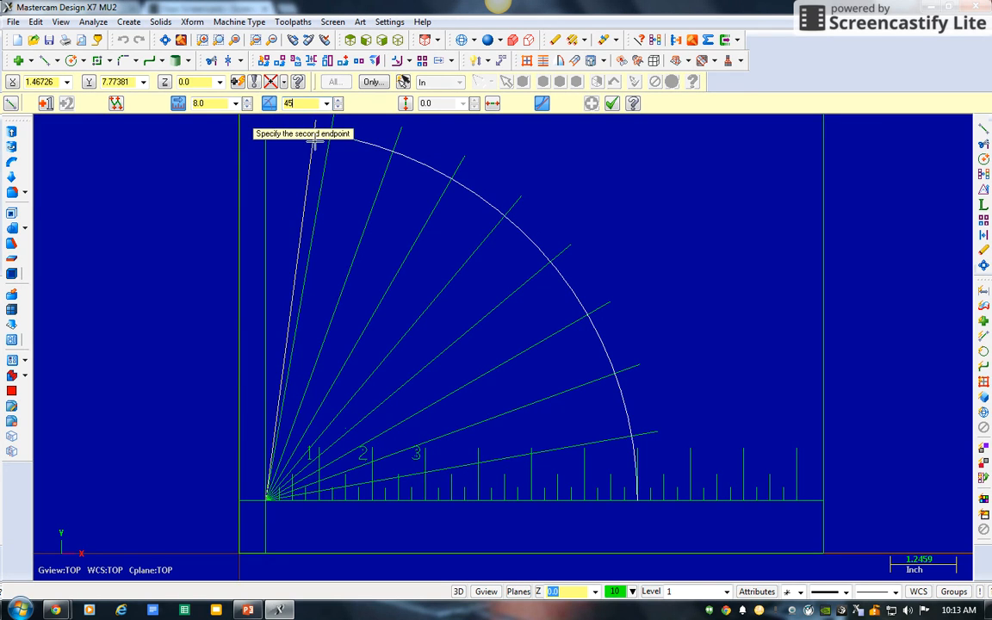
key("Return")
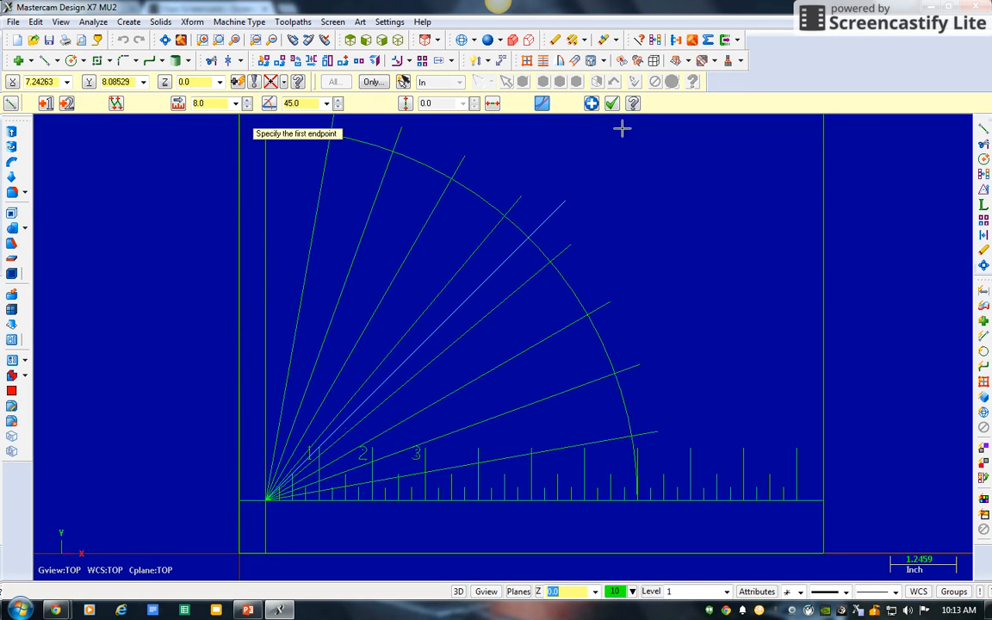
left_click(611, 103)
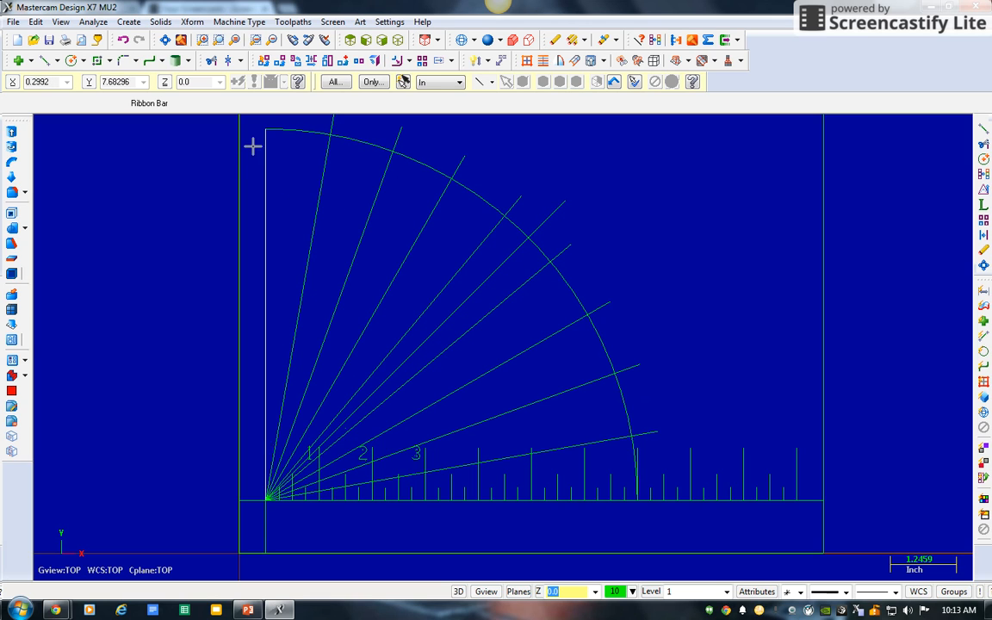
Step: Trim the 80, 70 and 60 degree radial lines to the arc, keeping only the portions outside it
left_click(214, 61)
left_click(328, 131)
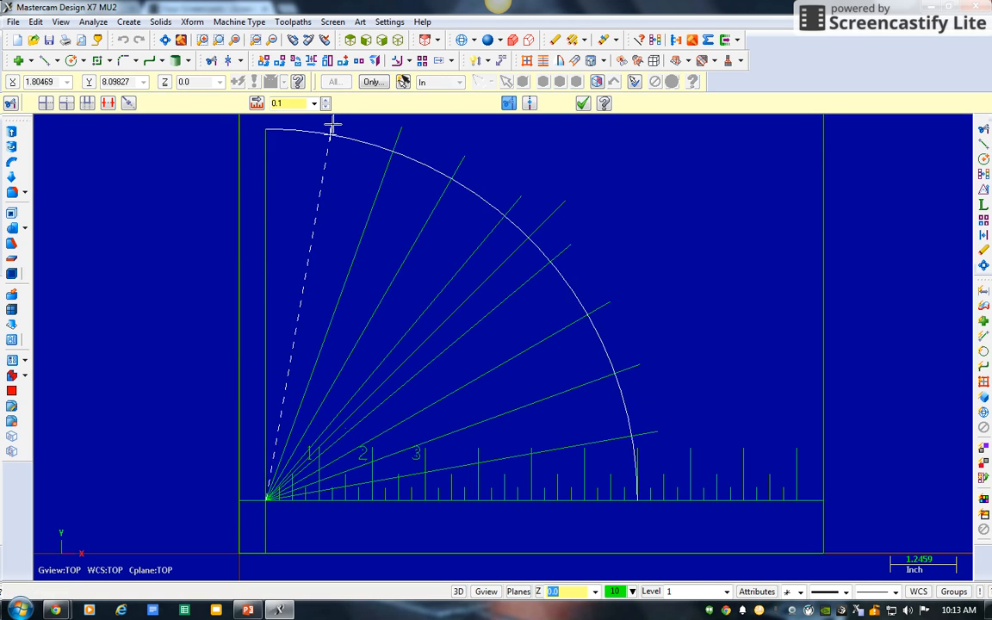
left_click(351, 145)
left_click(390, 135)
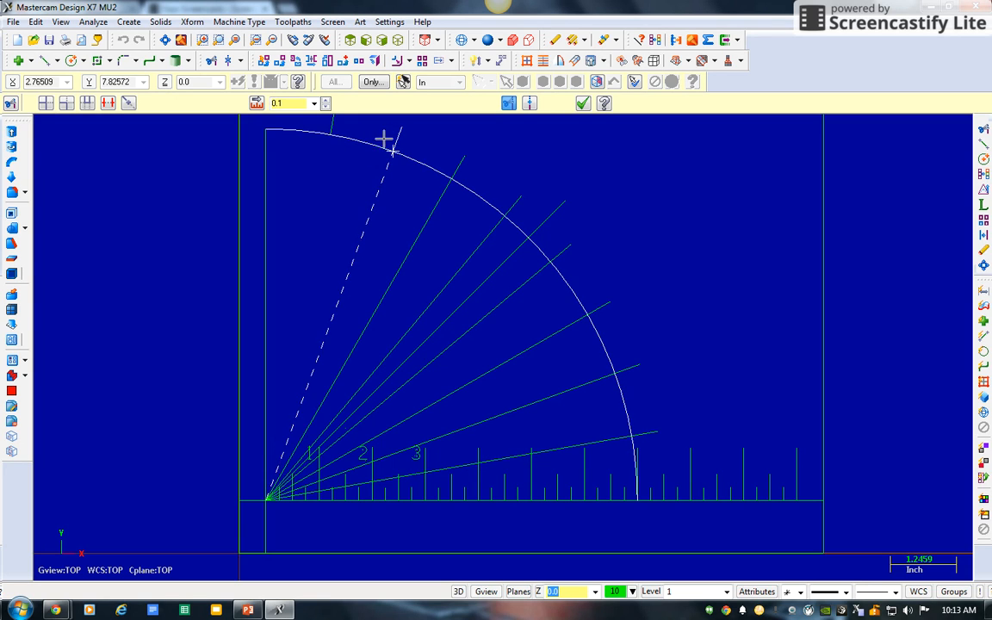
left_click(397, 151)
left_click(457, 163)
left_click(444, 169)
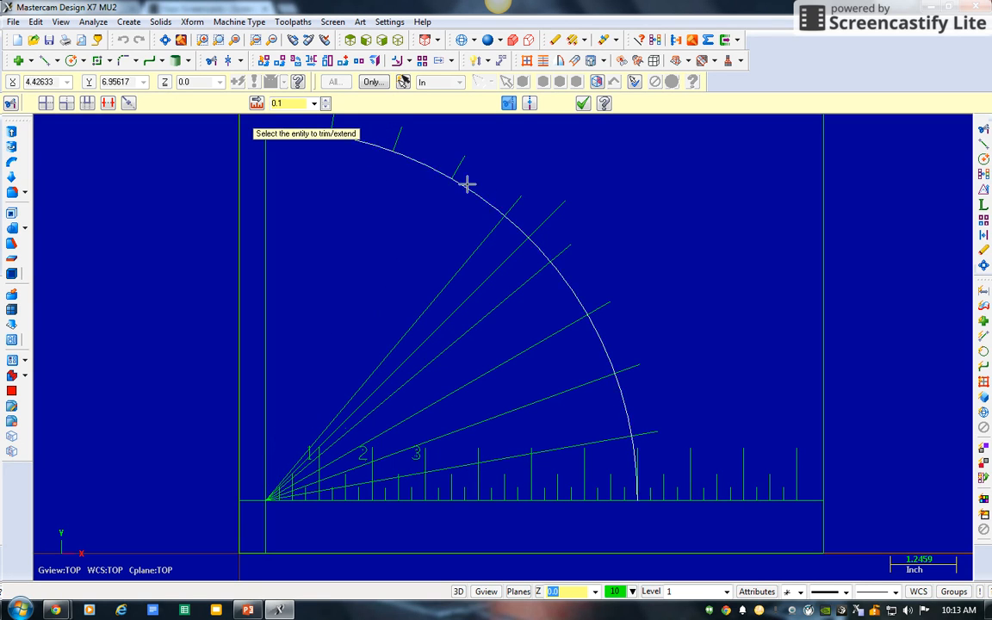
Step: Trim the 50, 45 and 40 degree radial lines to the arc, keeping only their outer portions
left_click(516, 204)
left_click(499, 204)
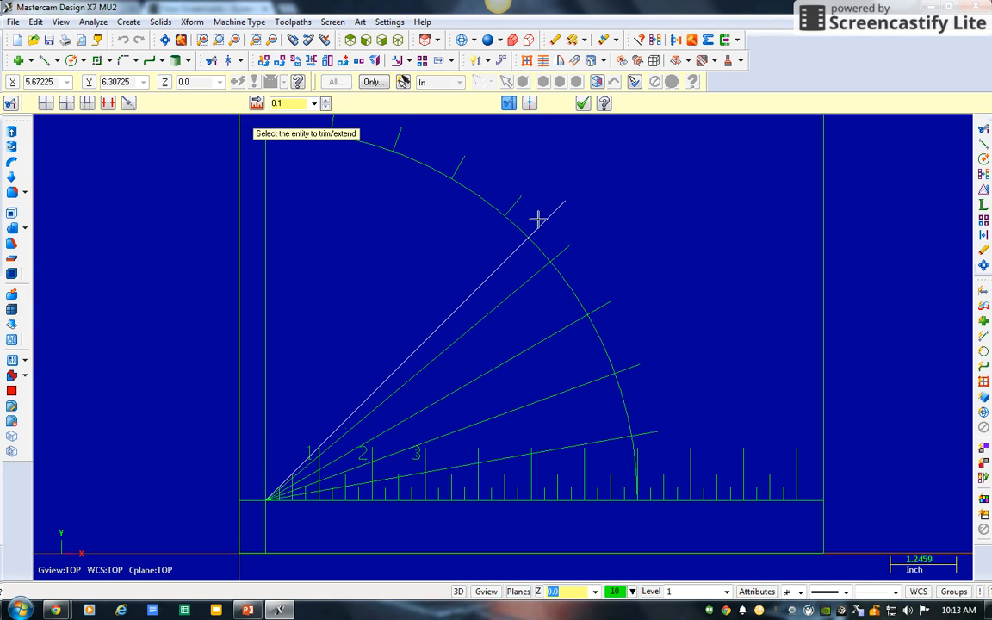
left_click(539, 226)
left_click(522, 231)
left_click(570, 246)
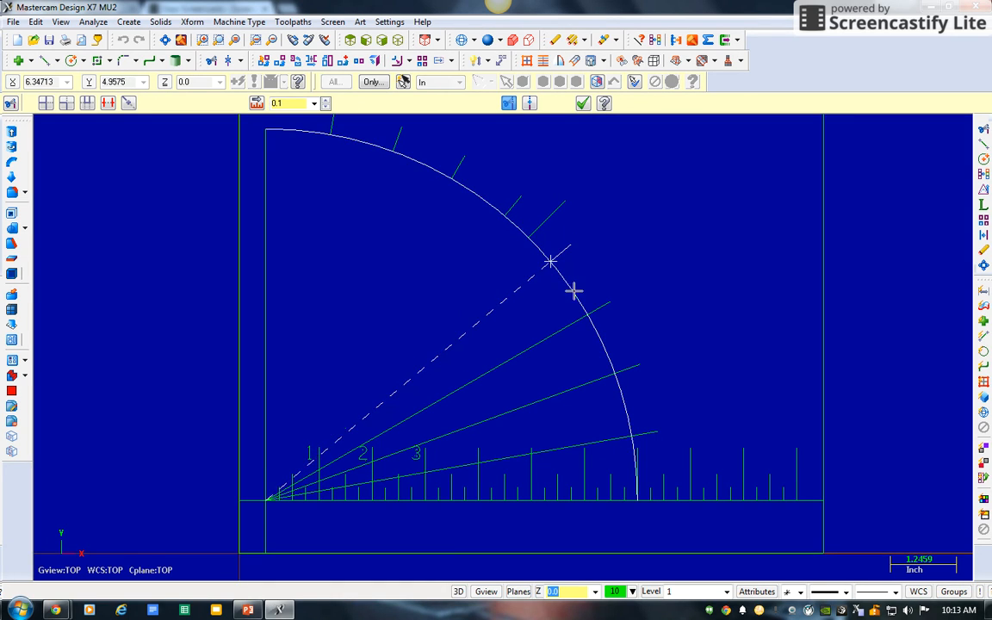
left_click(573, 290)
Step: Trim the 30, 20 and 10 degree radial lines to the arc, keeping their outer portions, and finish trimming
left_click(582, 297)
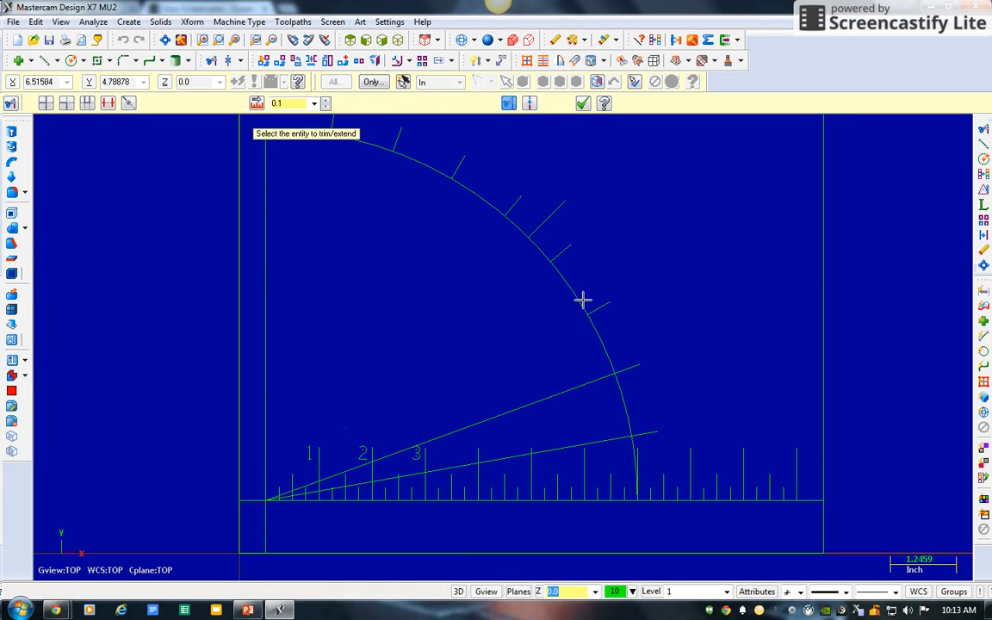
left_click(624, 365)
left_click(611, 360)
left_click(641, 430)
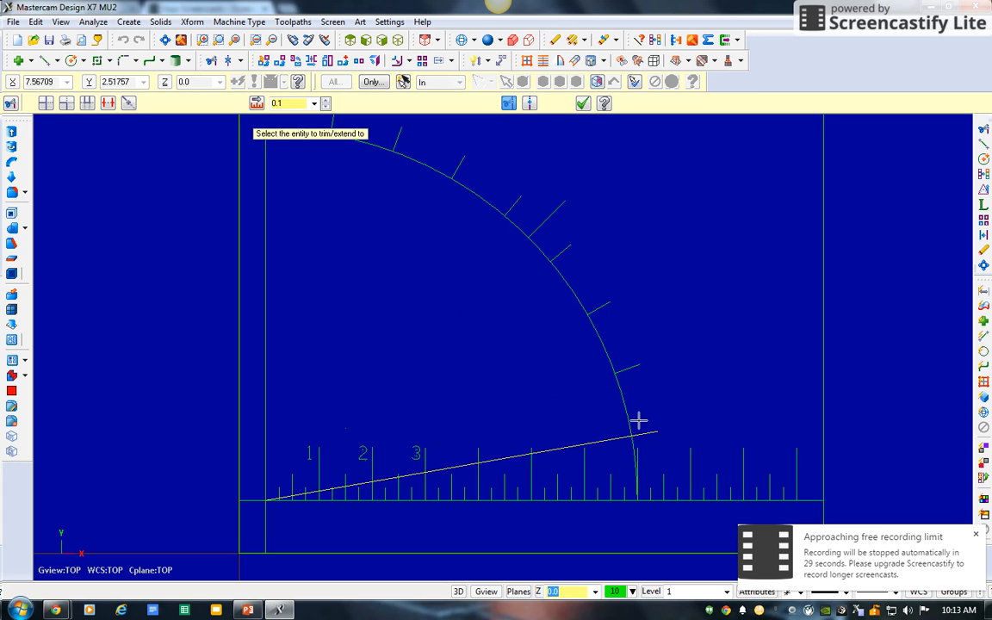
left_click(631, 419)
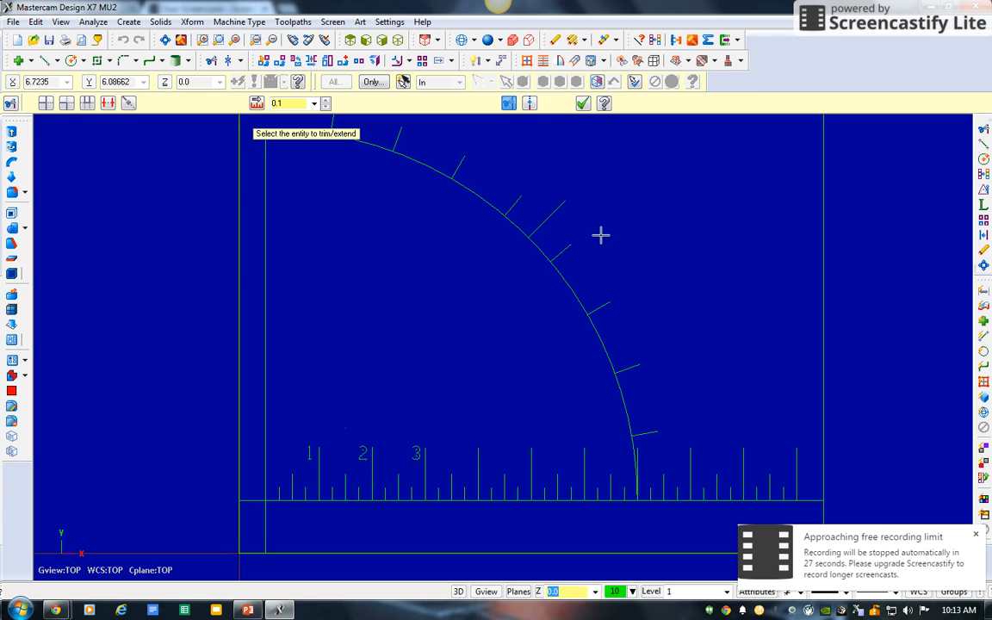
left_click(584, 104)
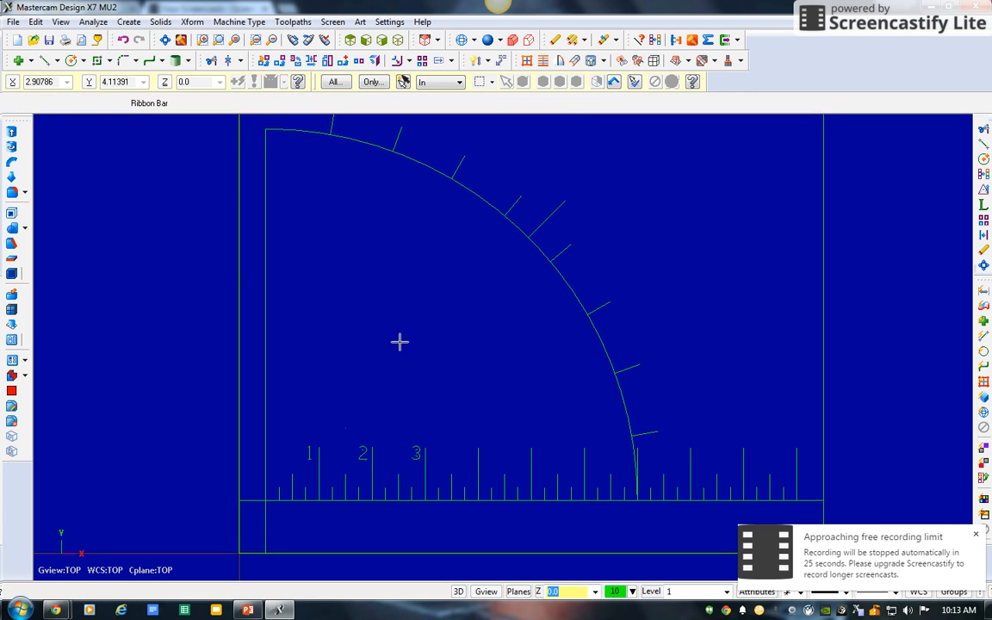
Step: Create the letters "10" just beyond the outer end of the 10 degree tick
left_click(128, 21)
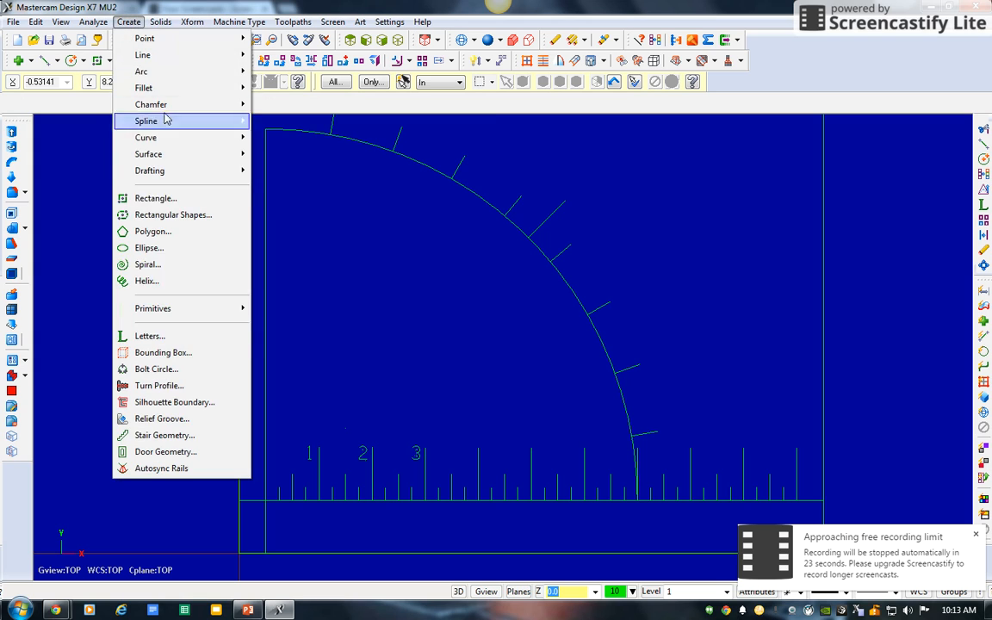
left_click(148, 337)
type("10")
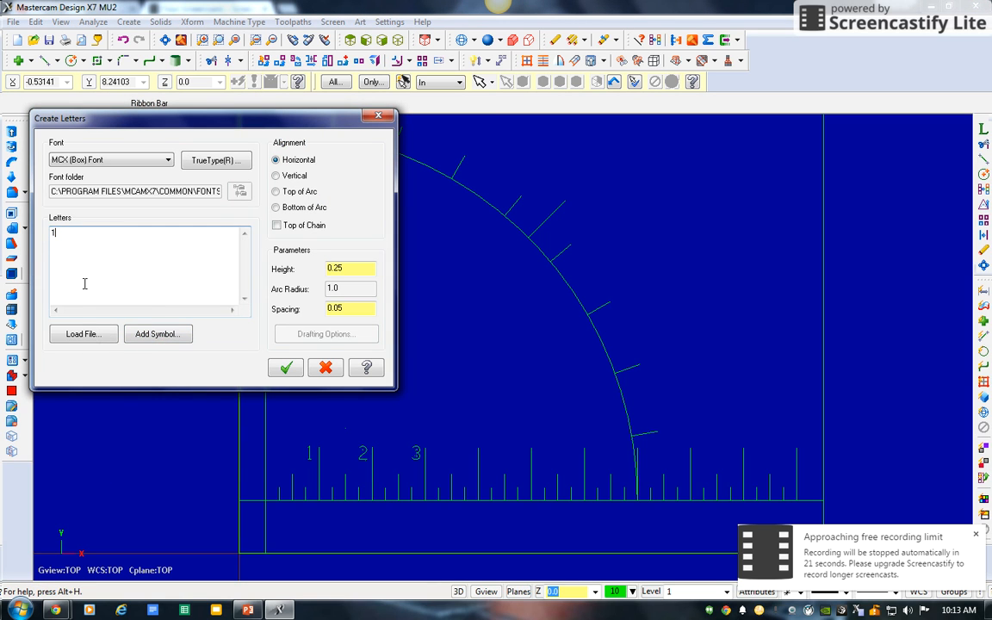
left_click(285, 368)
left_click(669, 434)
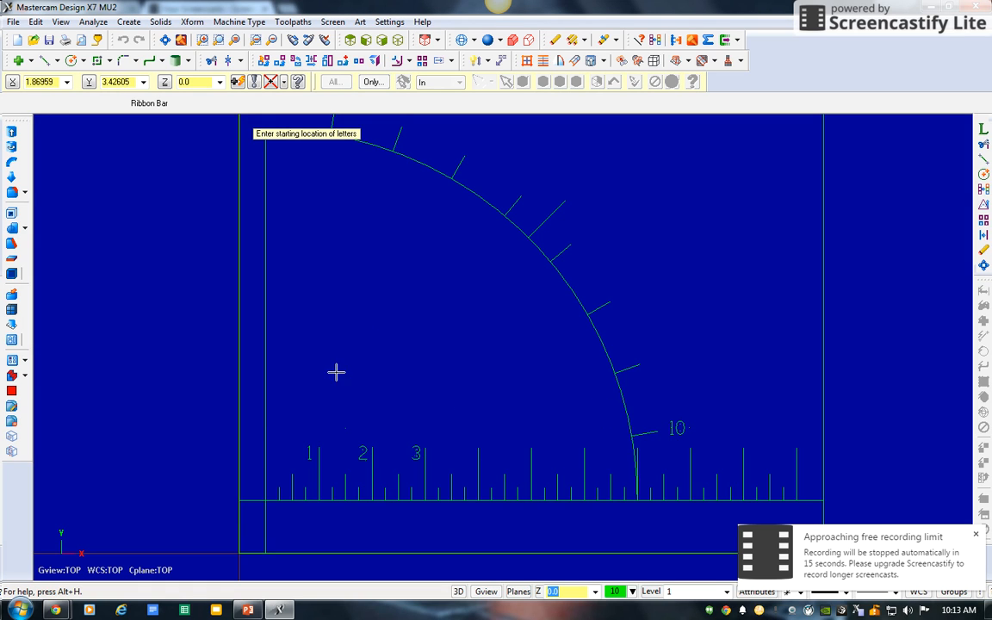
key("Escape")
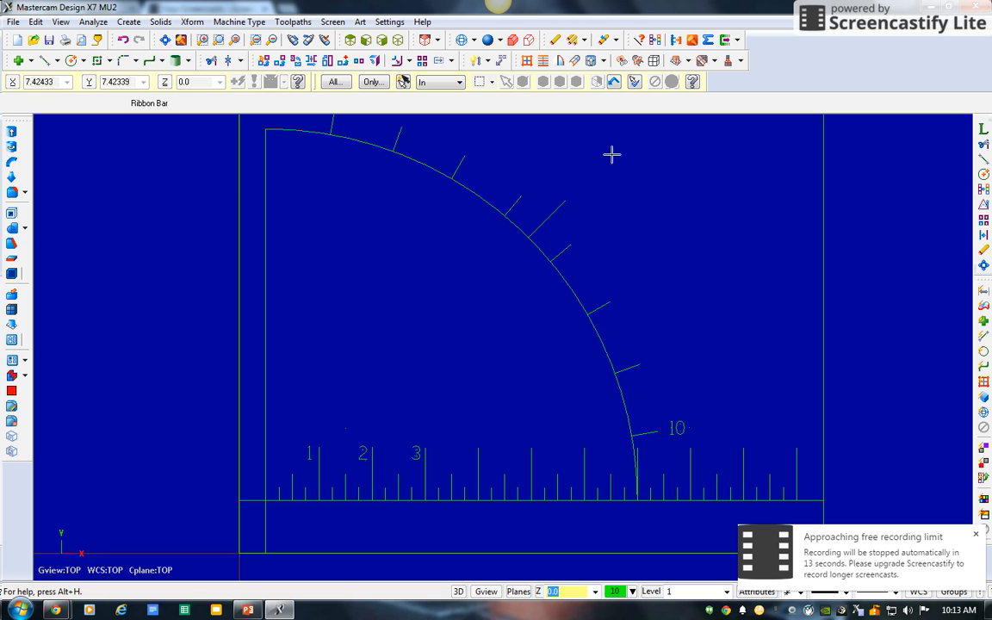
Step: Create the letters "45" just beyond the outer end of the 45 degree tick
left_click(128, 21)
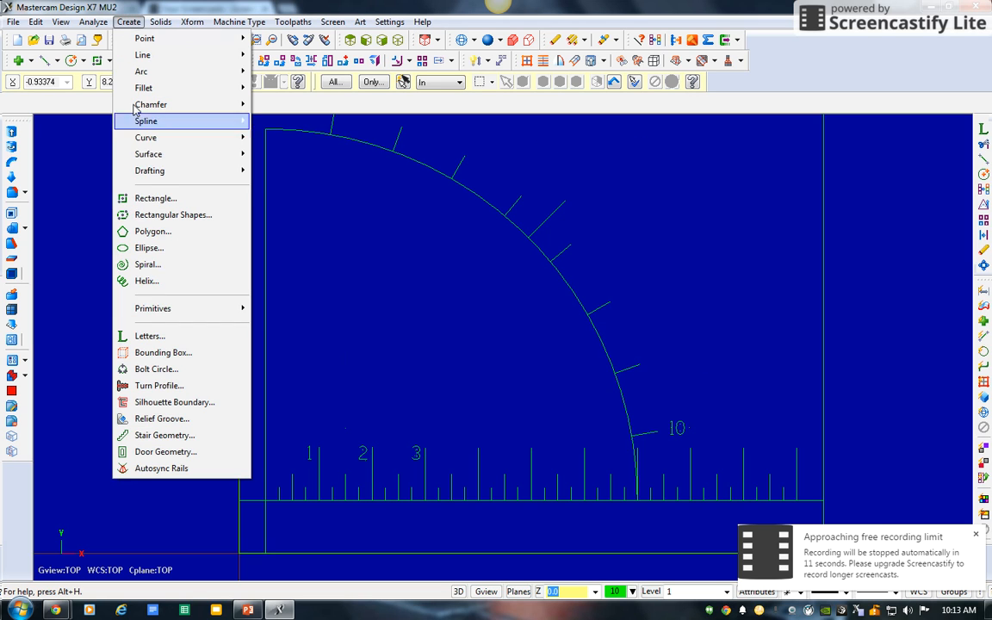
left_click(144, 334)
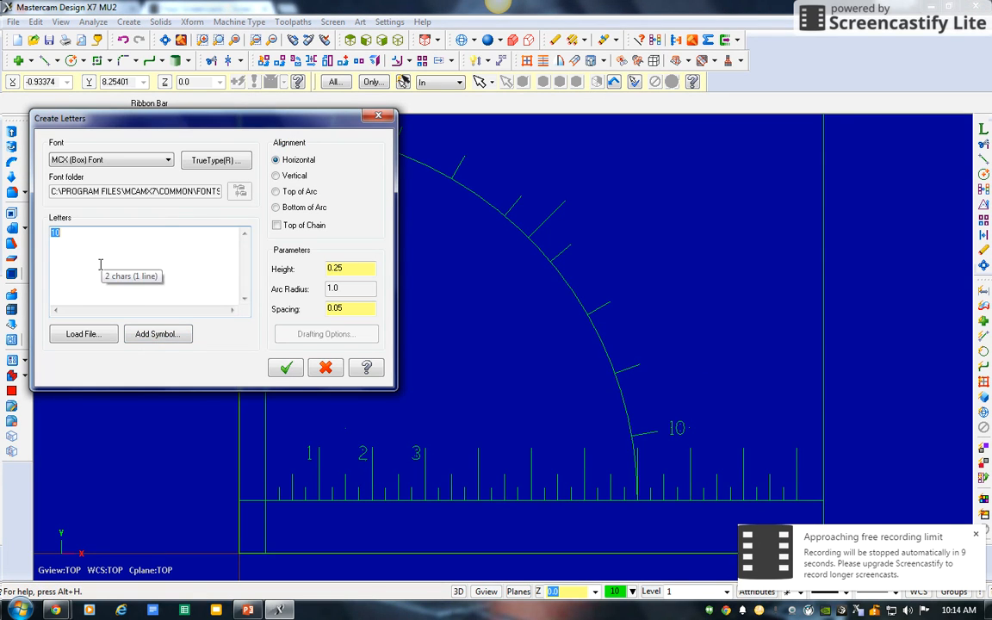
type("45")
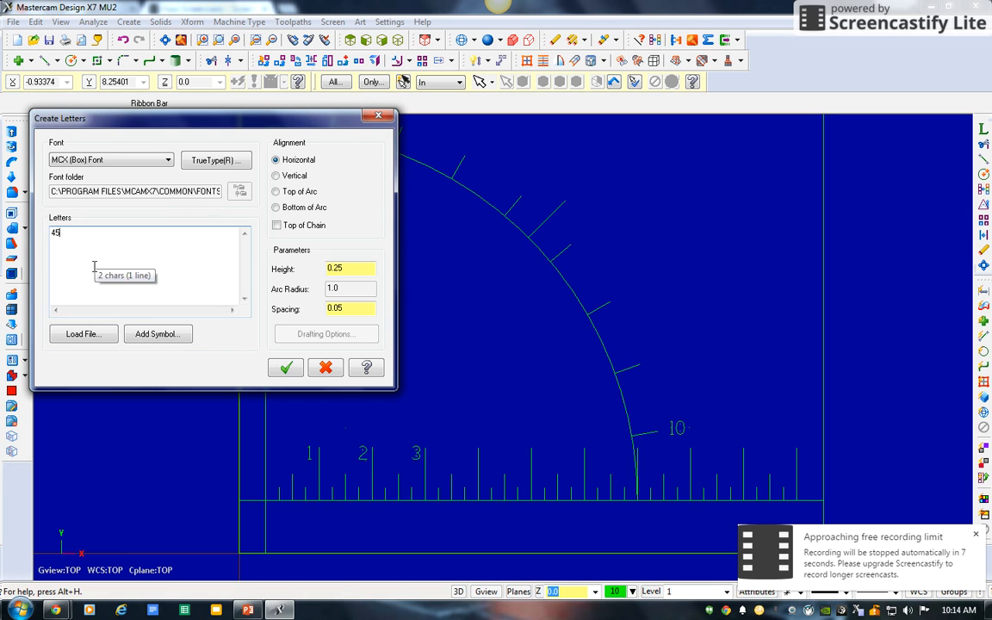
left_click(280, 370)
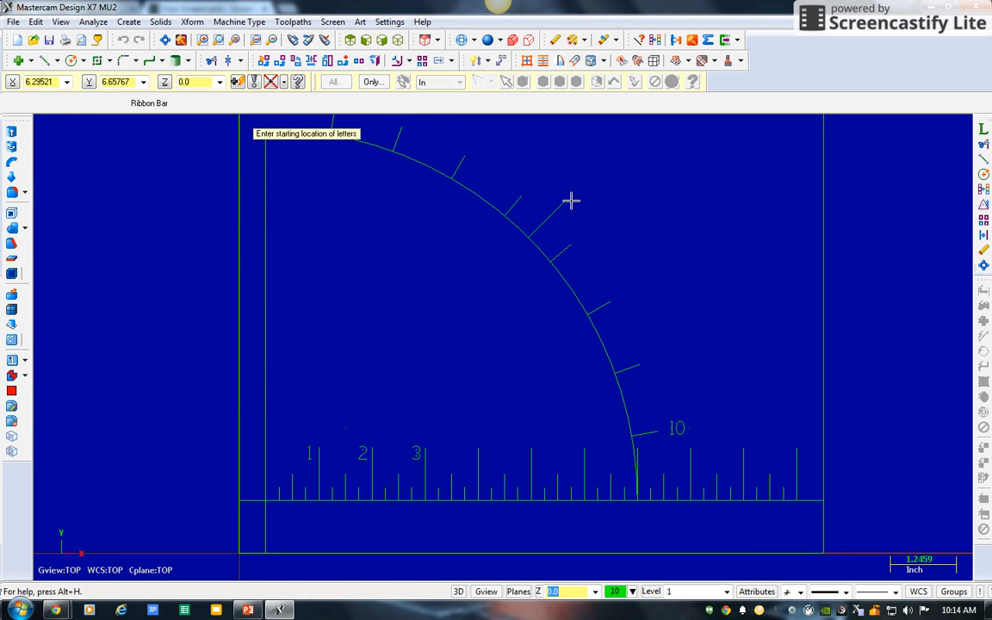
left_click(571, 200)
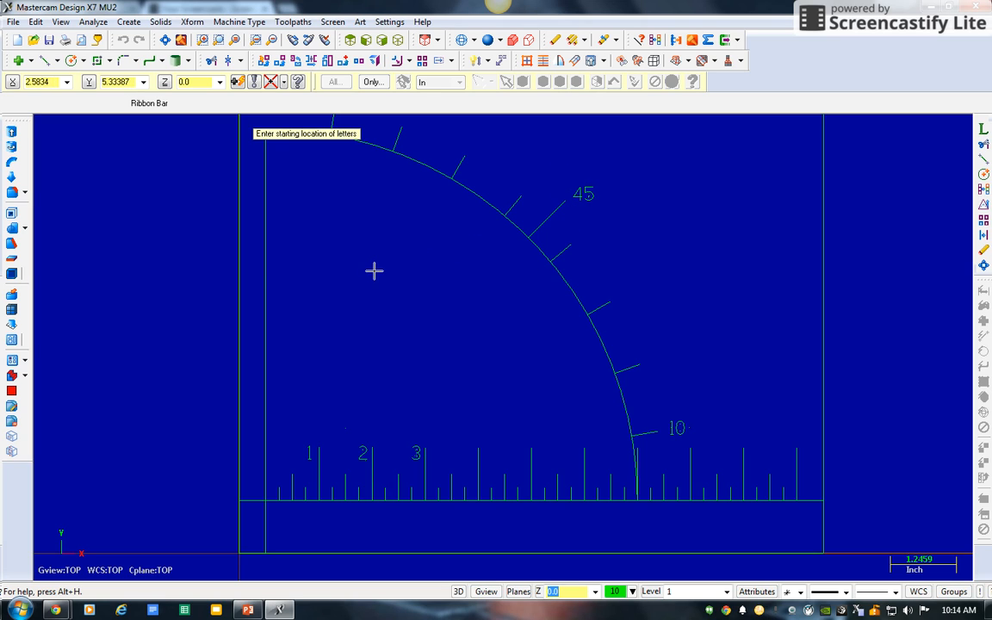